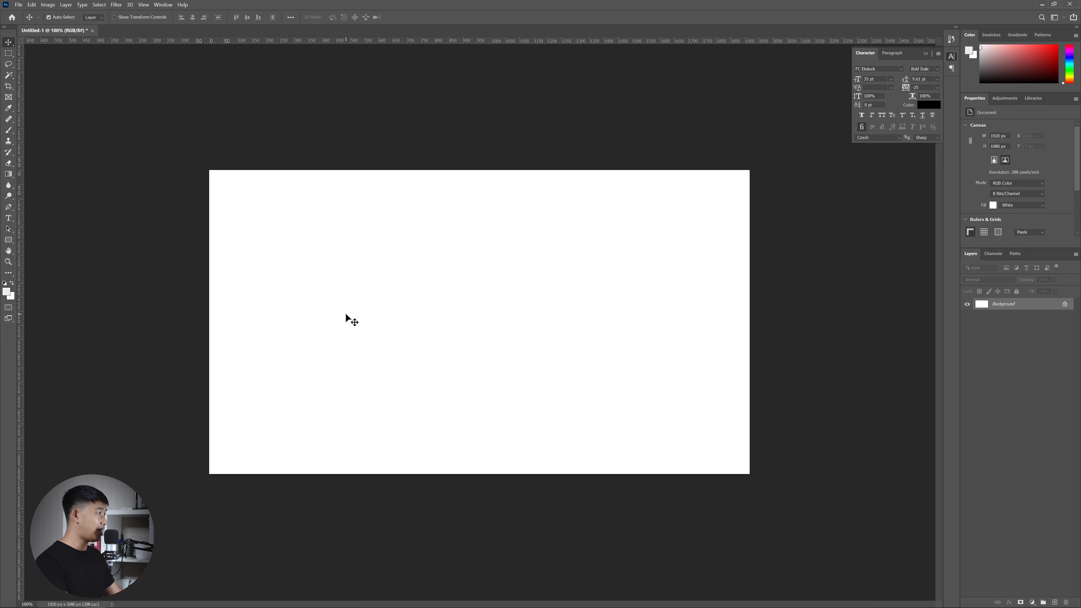
# Drag the hiker-on-rock photo pexels-suliman-sallehi-1576937 from the Pic03 folder onto the Photoshop canvas
pyautogui.hotkey('alt', 'Tab')
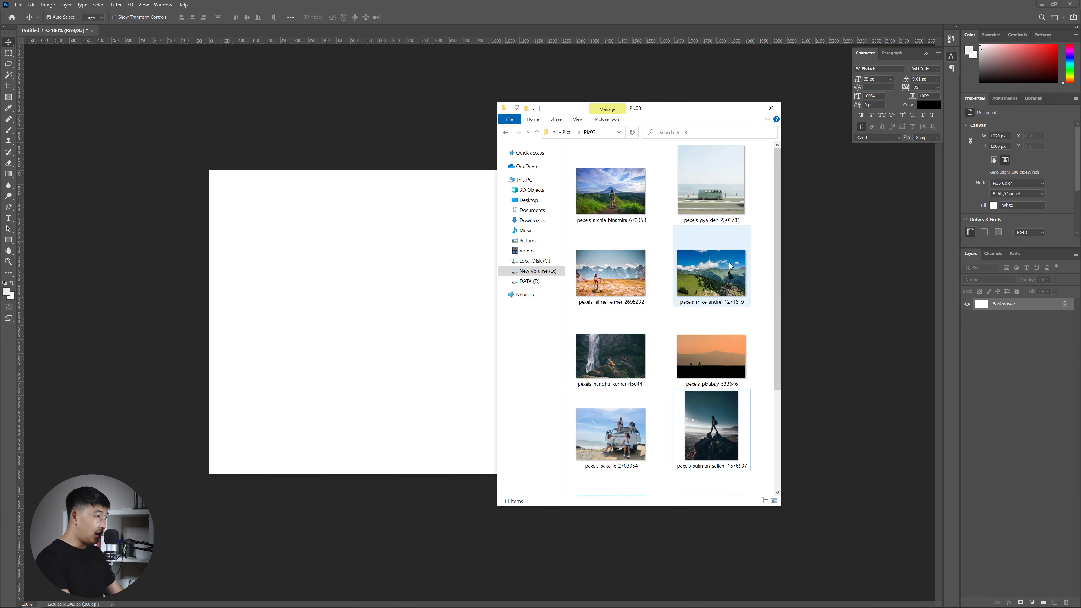
pyautogui.scroll(-3, 732, 267)
pyautogui.scroll(3, 732, 267)
pyautogui.scroll(-3, 732, 267)
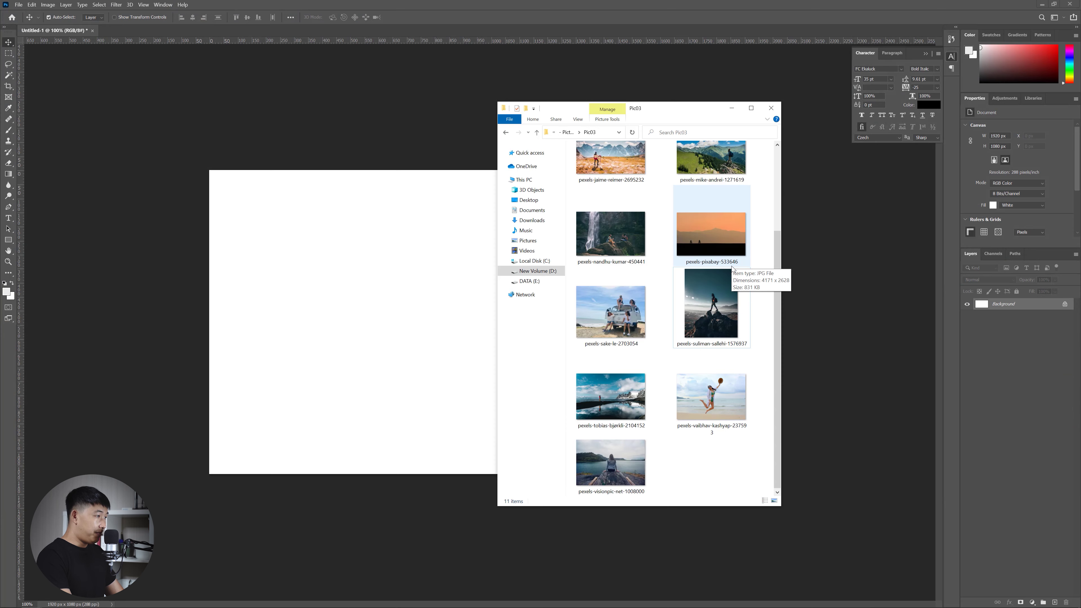
pyautogui.click(722, 306)
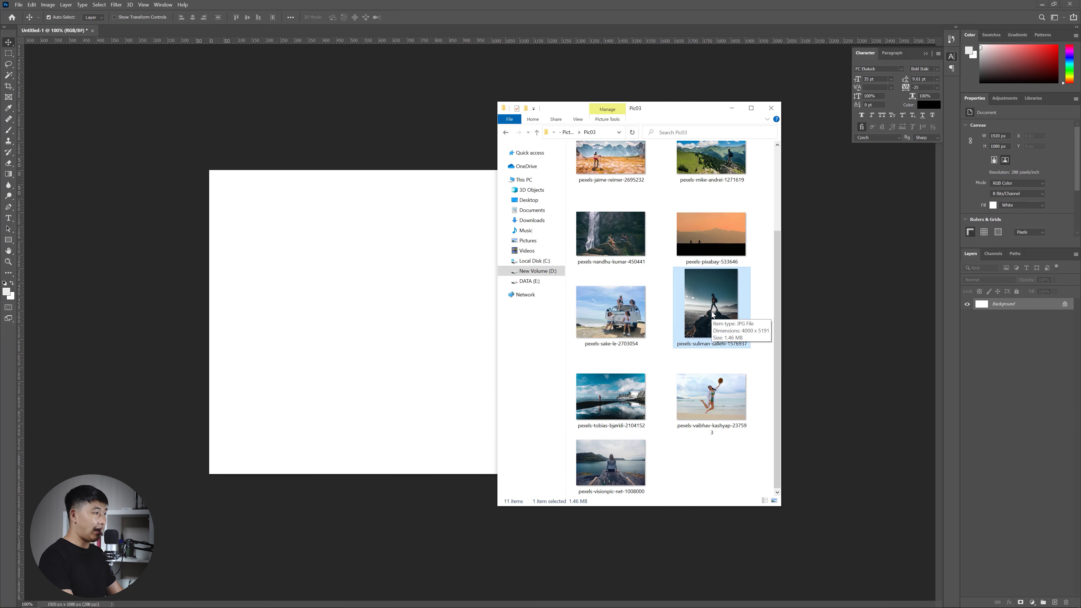
pyautogui.moveTo(695, 113)
pyautogui.mouseDown()
pyautogui.moveTo(866, 138)
pyautogui.moveTo(886, 115)
pyautogui.moveTo(844, 107)
pyautogui.moveTo(922, 135)
pyautogui.moveTo(804, 131)
pyautogui.moveTo(789, 108)
pyautogui.mouseUp()
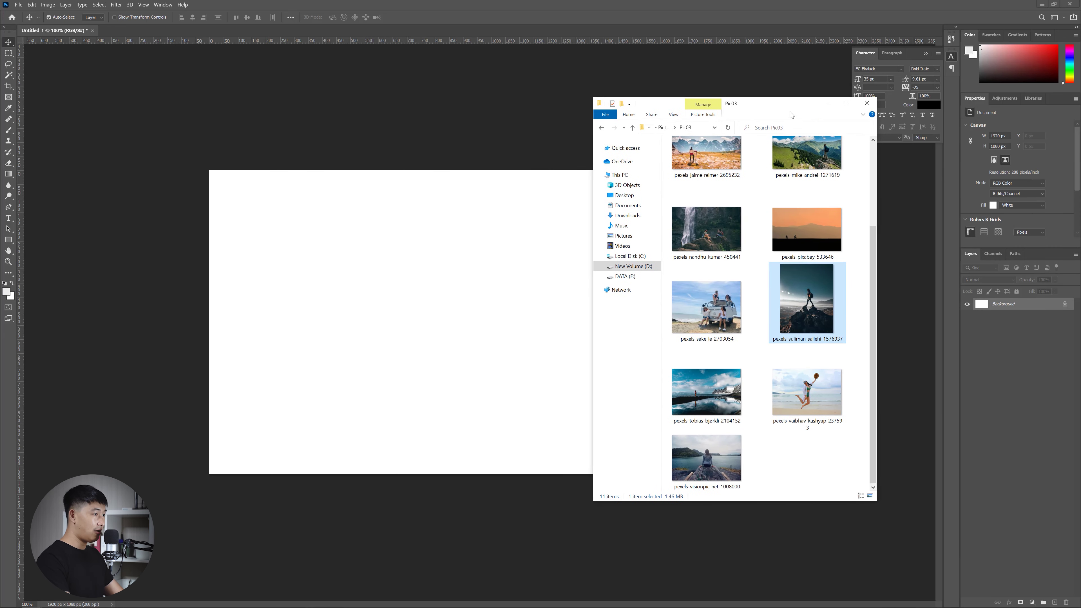
pyautogui.moveTo(806, 294); pyautogui.dragTo(382, 314)
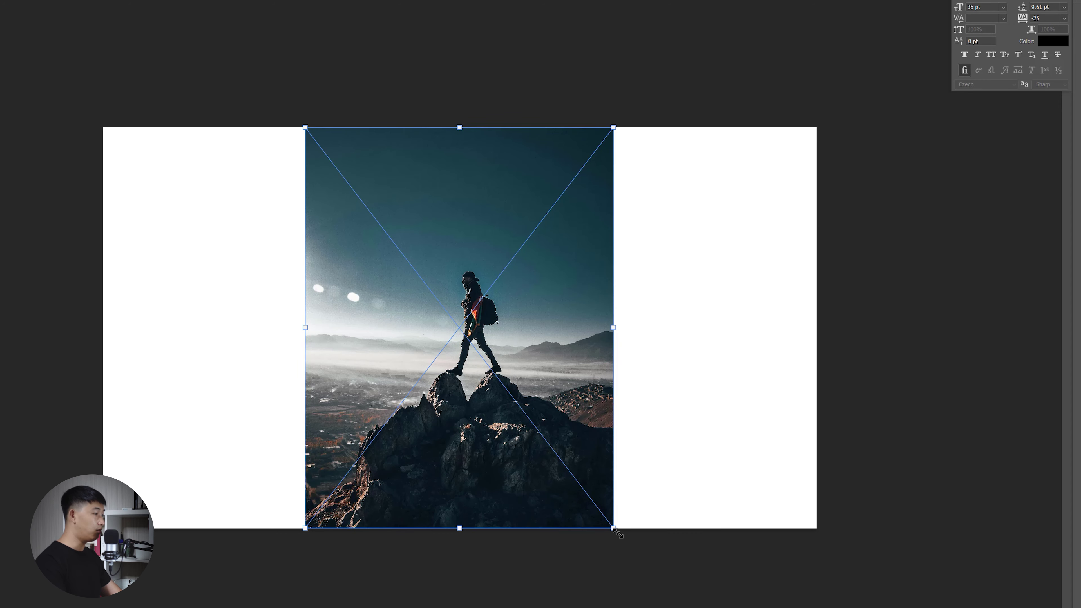
# Scale the placed hiker photo past the canvas edges, shift it up to frame the hiker, and commit
pyautogui.moveTo(614, 528)
pyautogui.mouseDown()
pyautogui.moveTo(545, 467)
pyautogui.moveTo(869, 605)
pyautogui.moveTo(857, 596)
pyautogui.mouseUp()
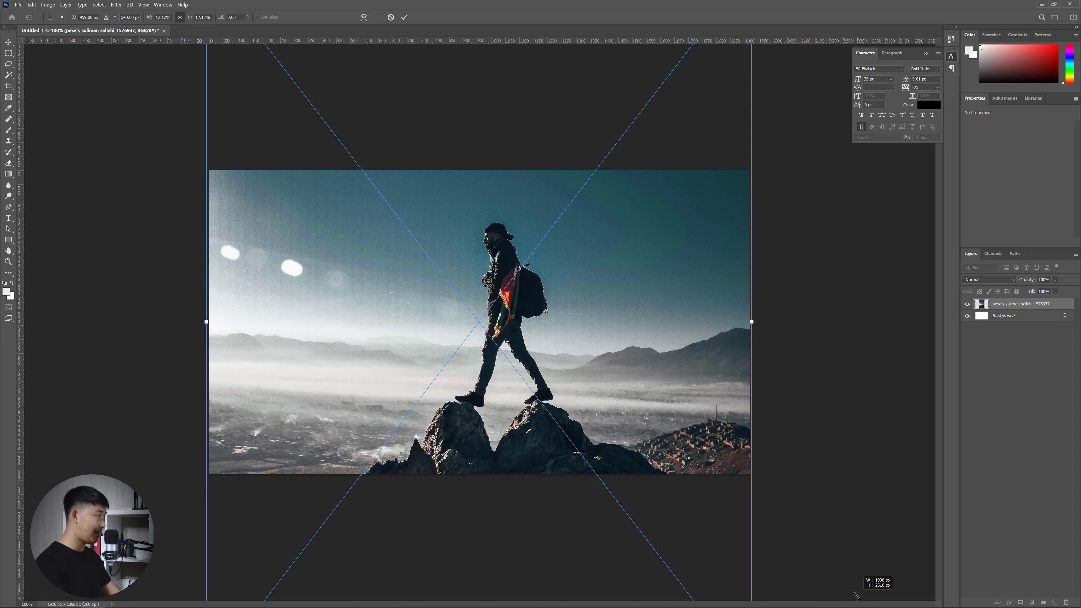
pyautogui.moveTo(856, 596); pyautogui.dragTo(857, 597)
pyautogui.moveTo(650, 503)
pyautogui.mouseDown()
pyautogui.moveTo(631, 283)
pyautogui.moveTo(653, 510)
pyautogui.mouseUp()
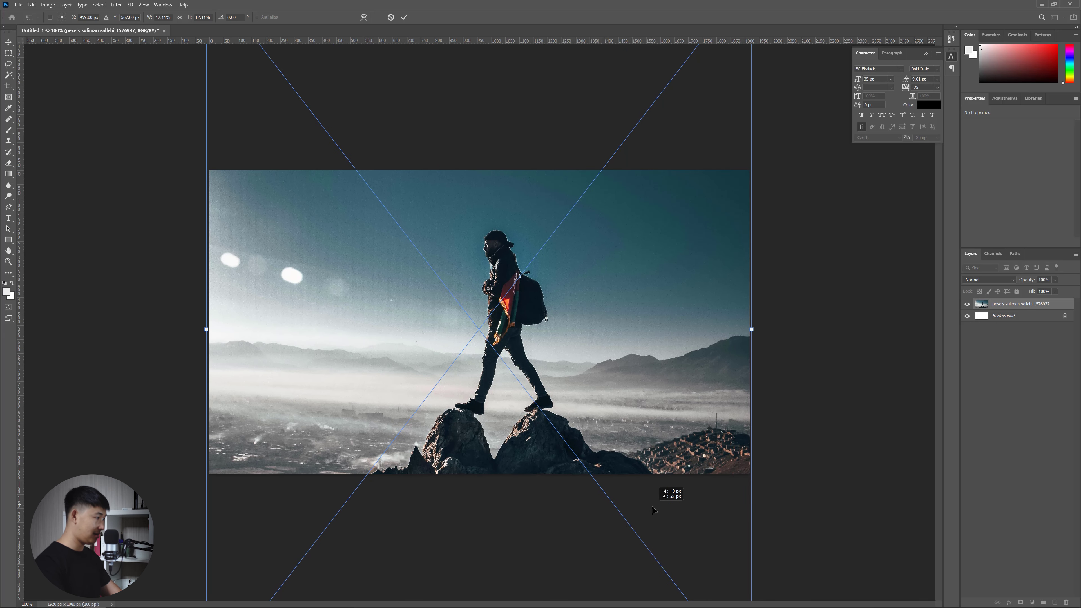
pyautogui.moveTo(653, 510); pyautogui.dragTo(654, 495)
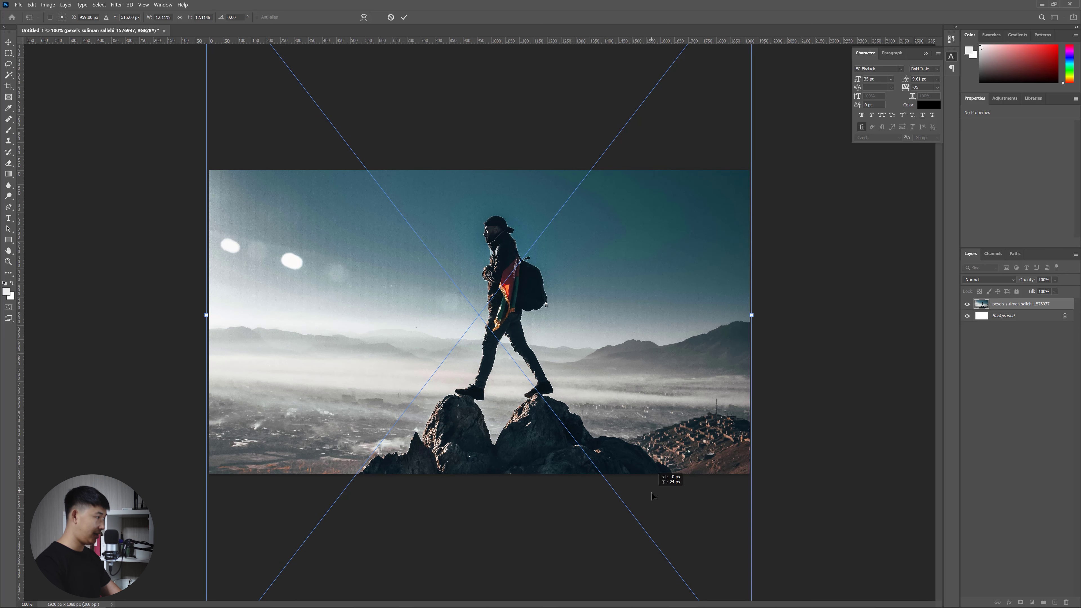
pyautogui.moveTo(652, 495); pyautogui.dragTo(653, 493)
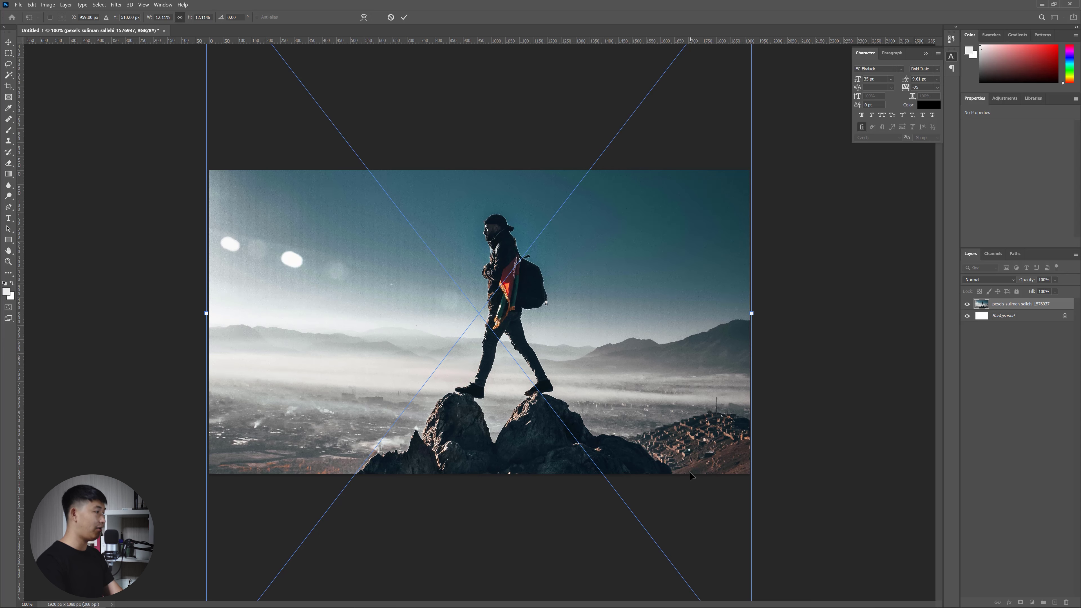
pyautogui.press('Return')
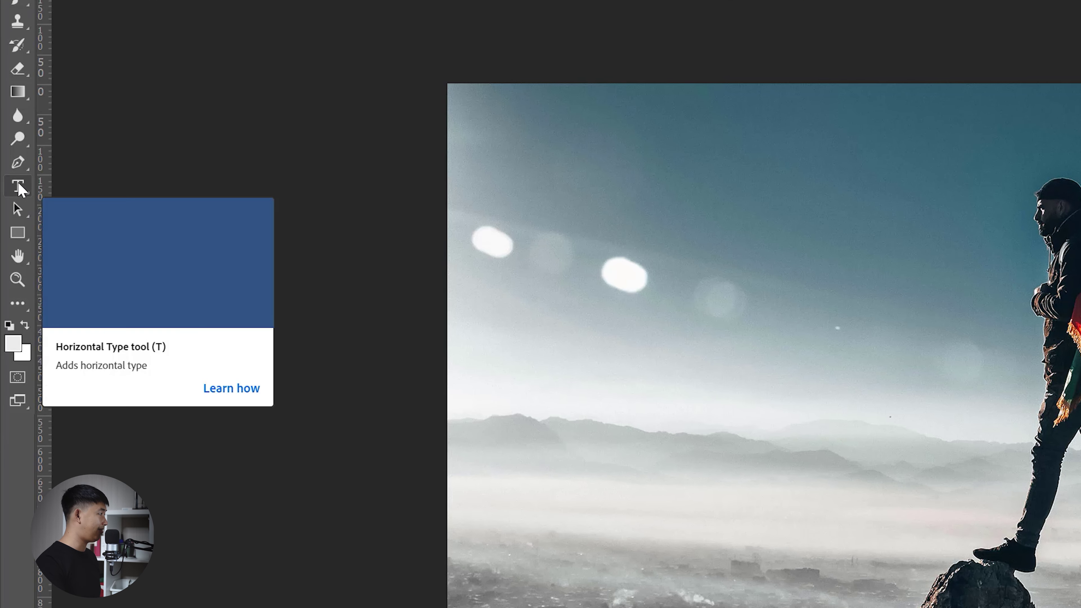
# Add a black bold italic 35 pt '1,000,000' text layer left of the hiker
pyautogui.click(17, 187)
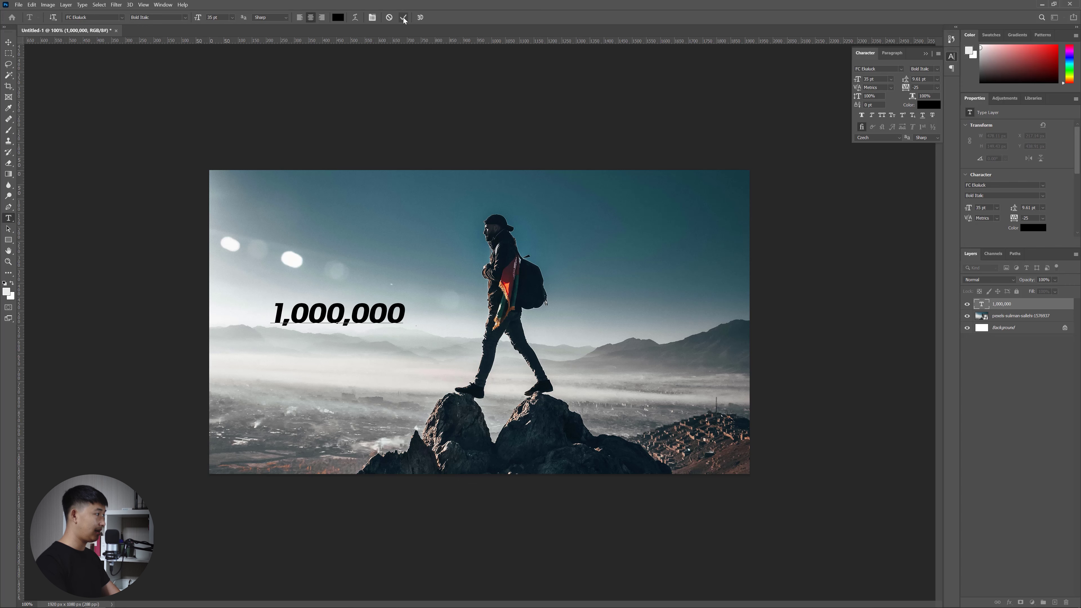
pyautogui.click(404, 18)
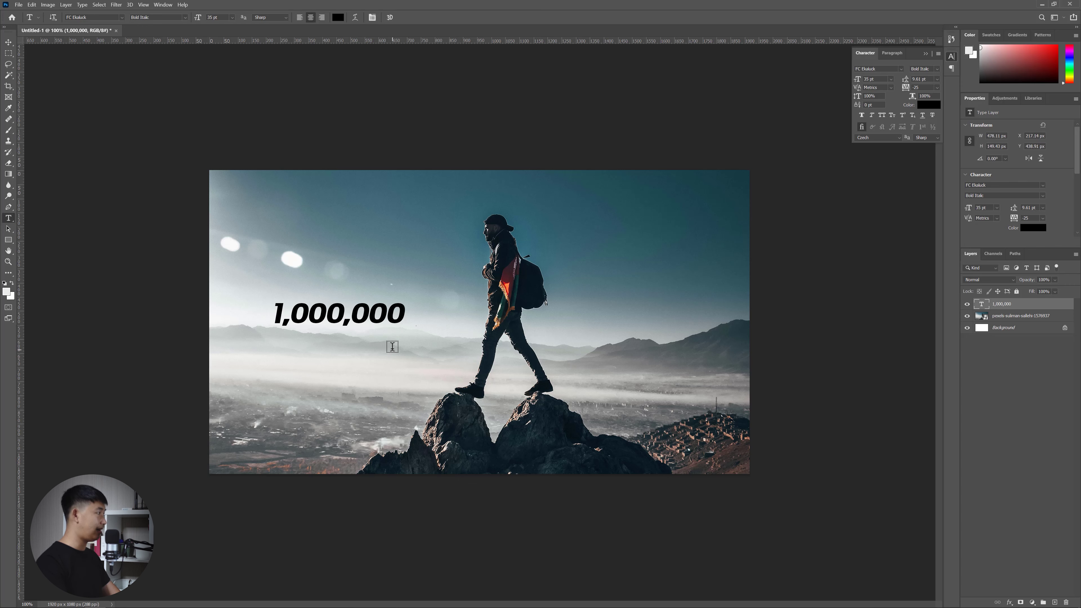
pyautogui.press('v')
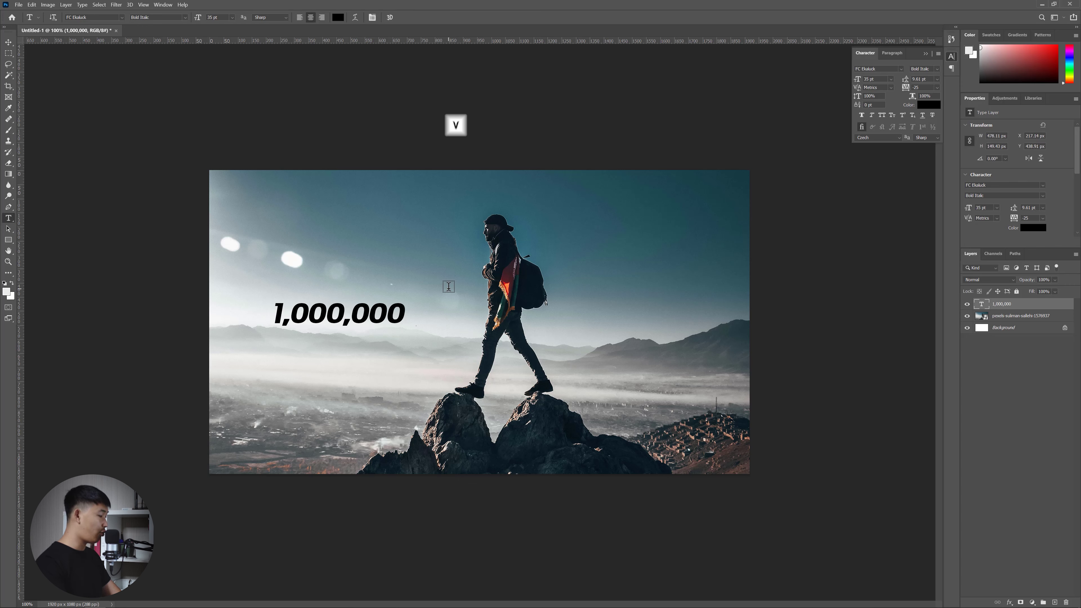
pyautogui.press('v')
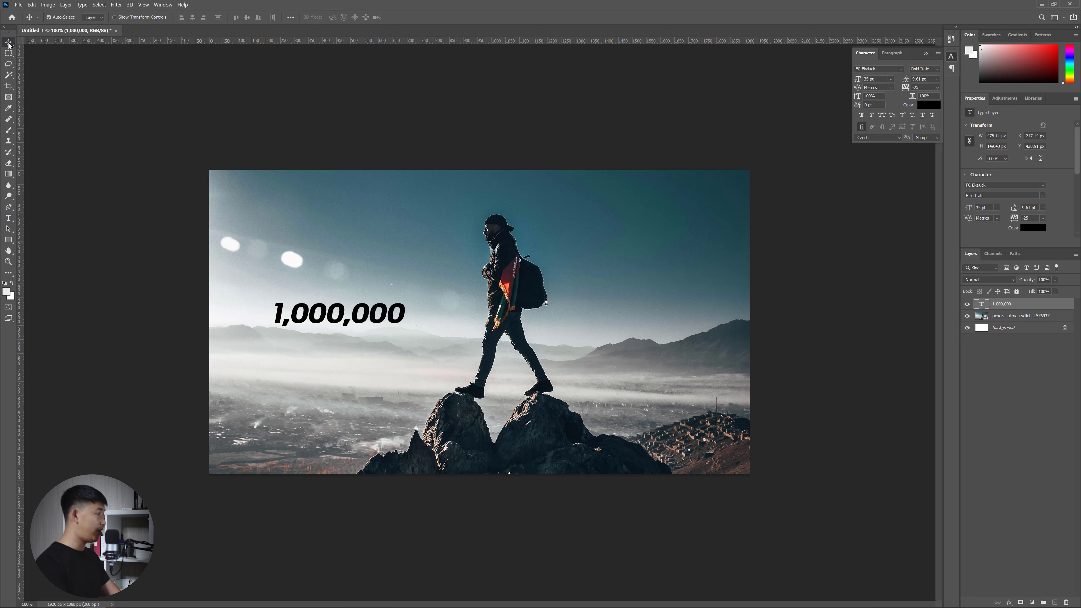
# Scale the '1,000,000' text from its centre to about 379% and centre it across the hiker
pyautogui.moveTo(383, 315)
pyautogui.mouseDown()
pyautogui.moveTo(556, 302)
pyautogui.moveTo(525, 316)
pyautogui.mouseUp()
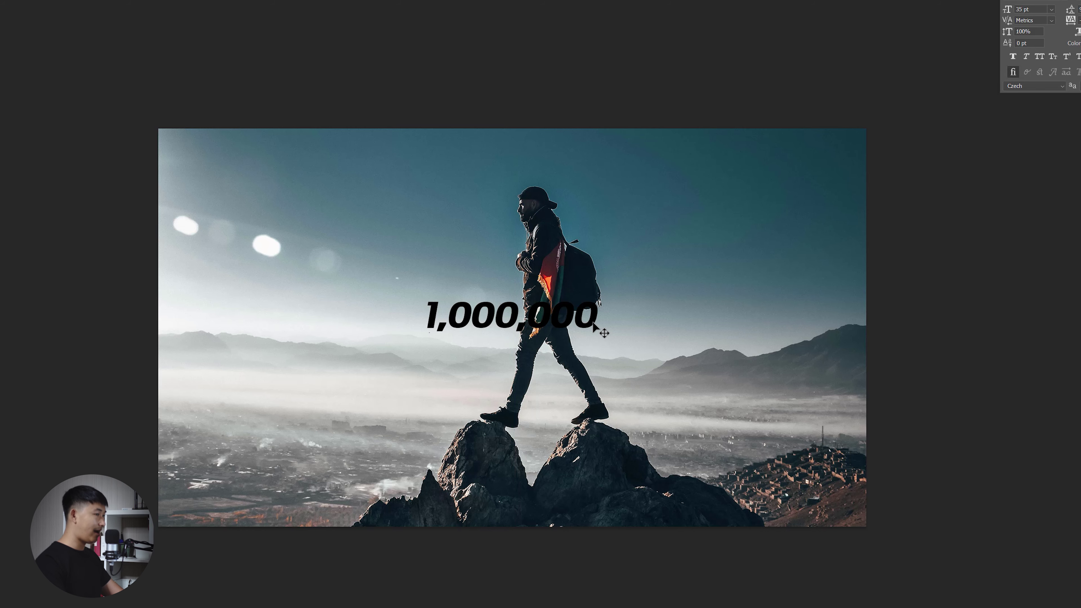
pyautogui.hotkey('ctrl', 't')
pyautogui.hotkey('ctrl', 't')
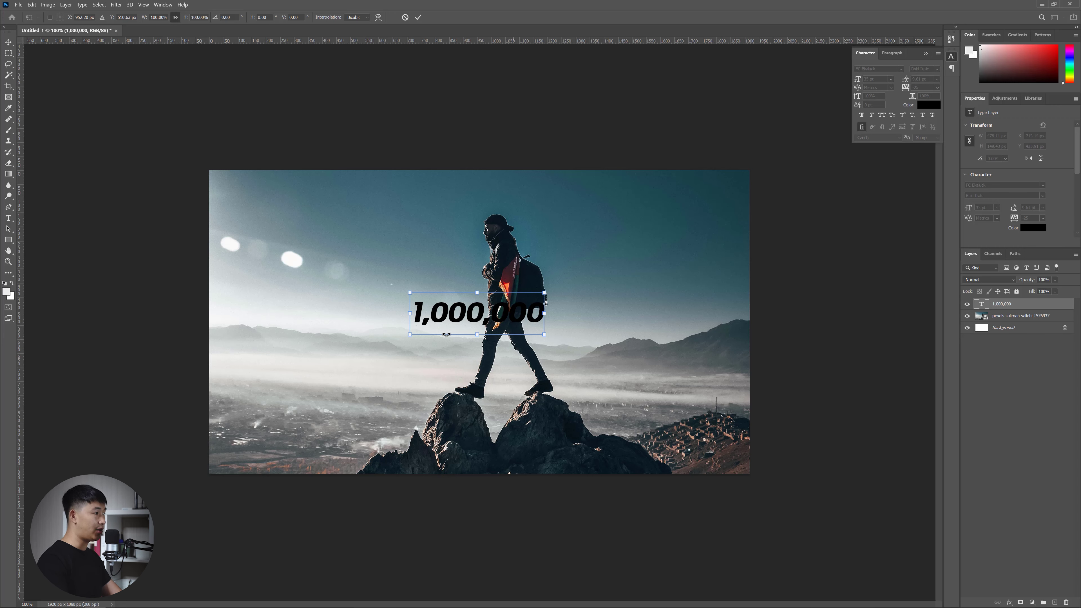
pyautogui.moveTo(545, 335); pyautogui.dragTo(730, 387)
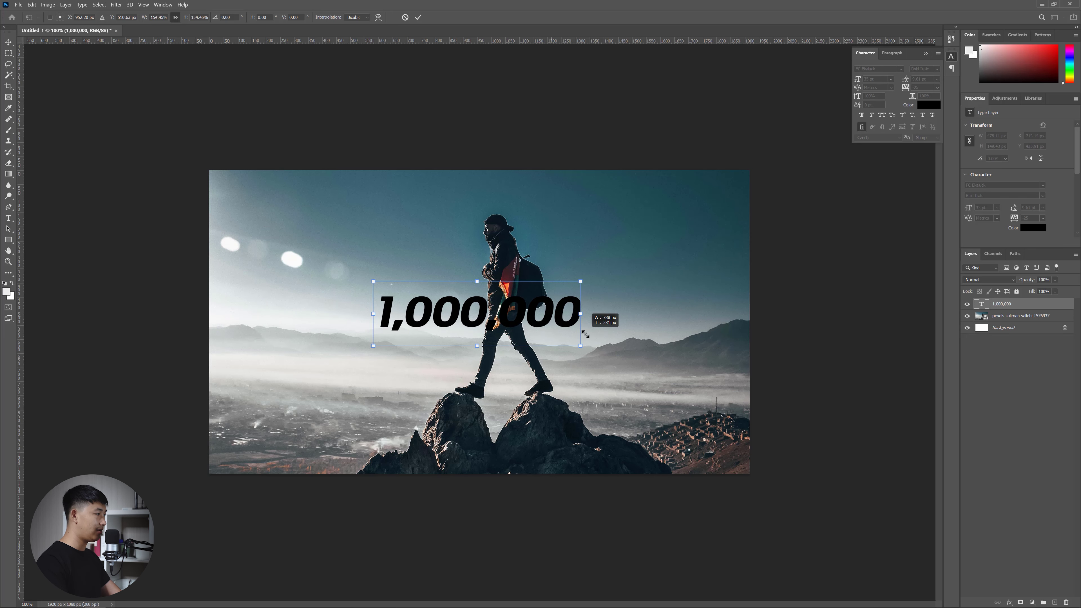
pyautogui.moveTo(730, 386); pyautogui.dragTo(575, 337)
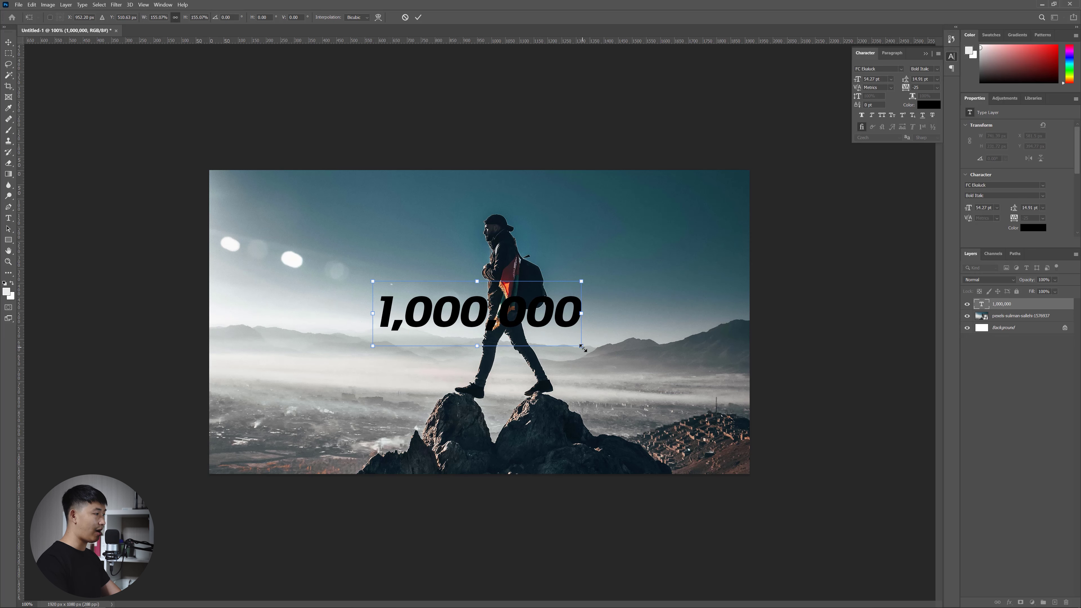
pyautogui.press('alt')
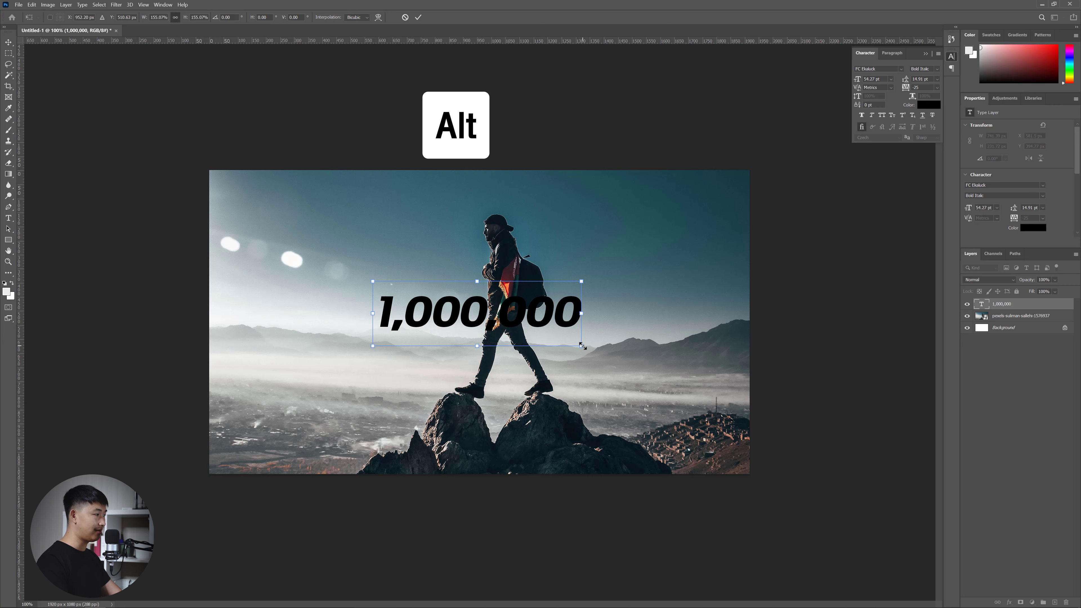
pyautogui.moveTo(582, 345); pyautogui.dragTo(723, 408)
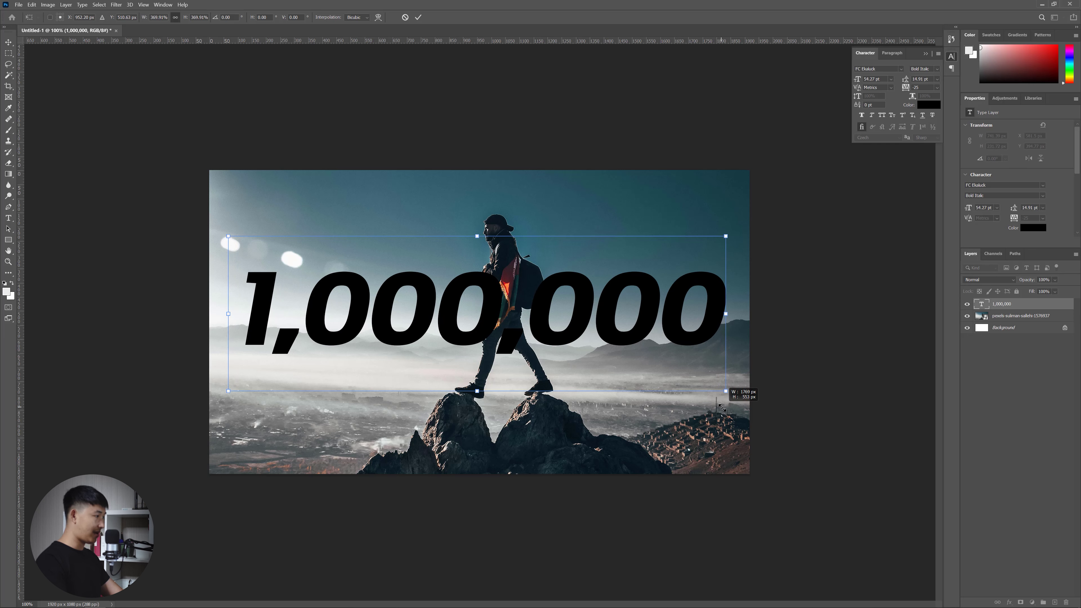
pyautogui.moveTo(722, 408); pyautogui.dragTo(724, 409)
pyautogui.moveTo(598, 356); pyautogui.dragTo(596, 308)
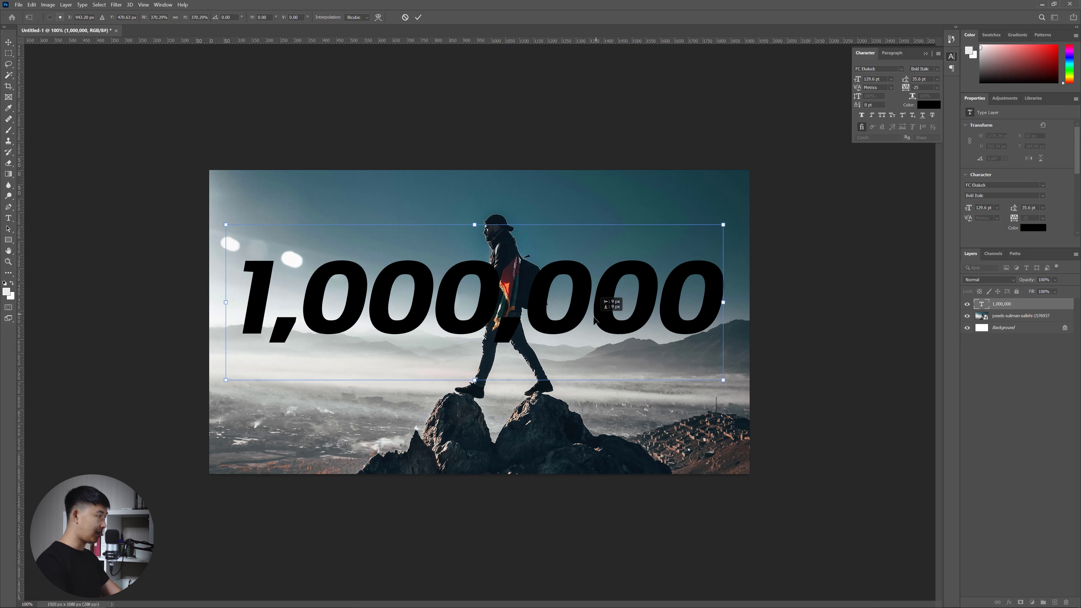
pyautogui.moveTo(596, 314); pyautogui.dragTo(563, 322)
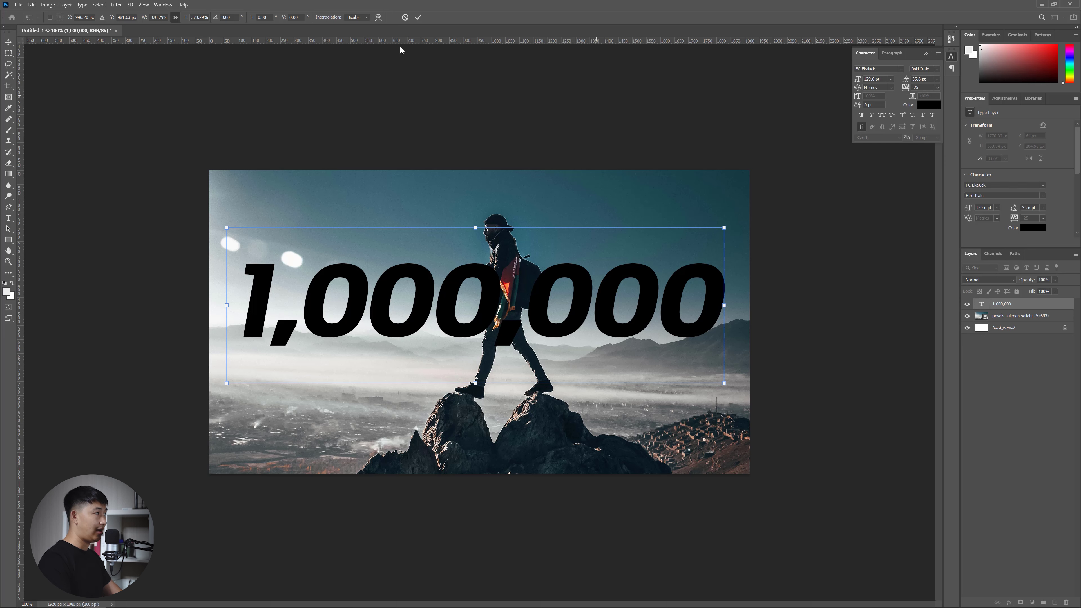
# Commit the text transform and set the '1,000,000' tracking to -35
pyautogui.click(419, 17)
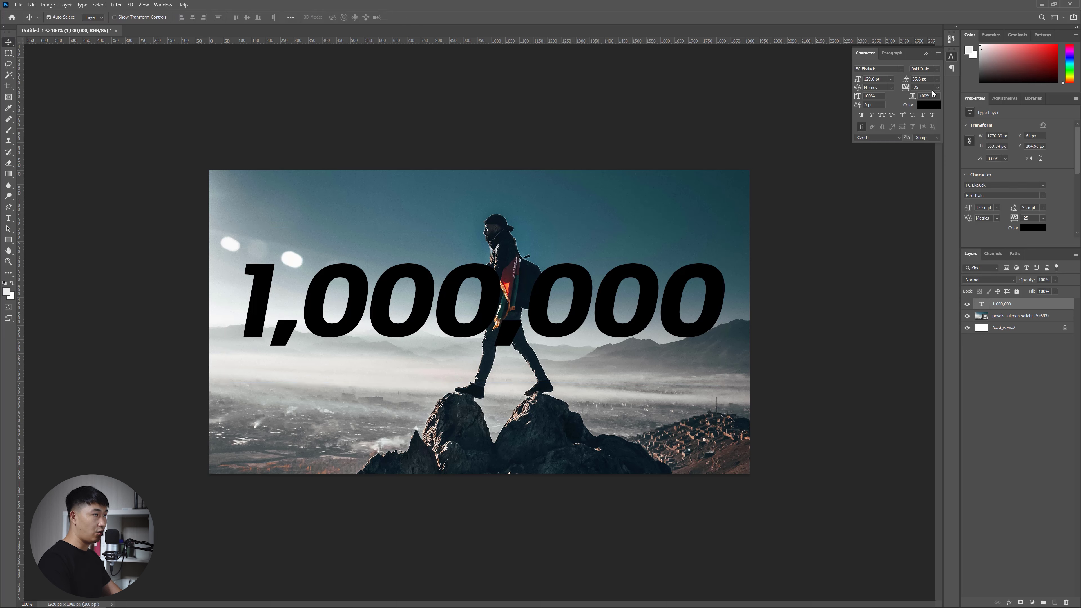
pyautogui.click(938, 88)
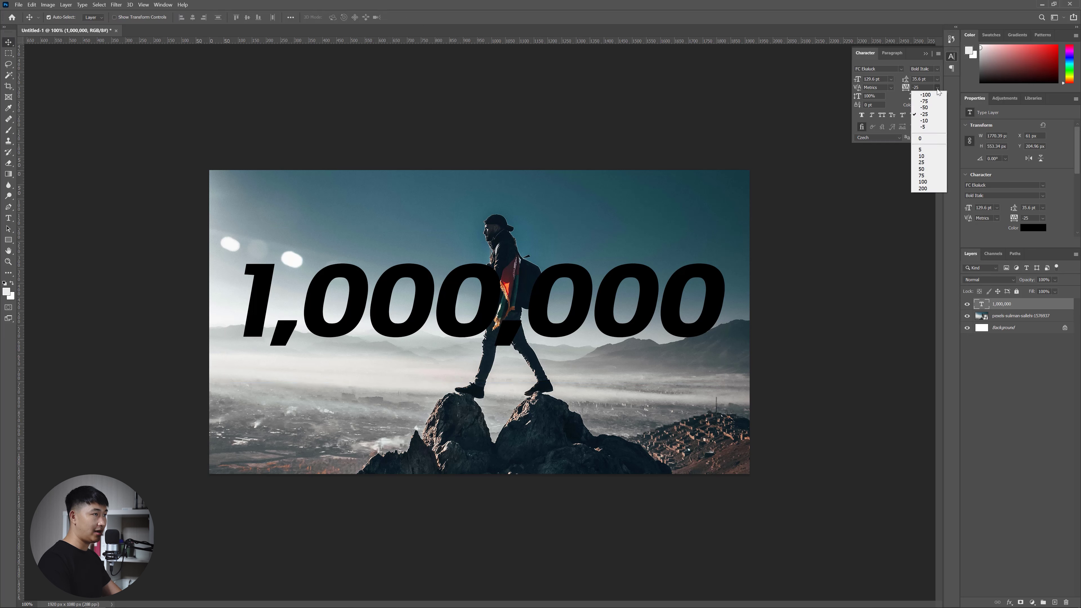
pyautogui.click(940, 108)
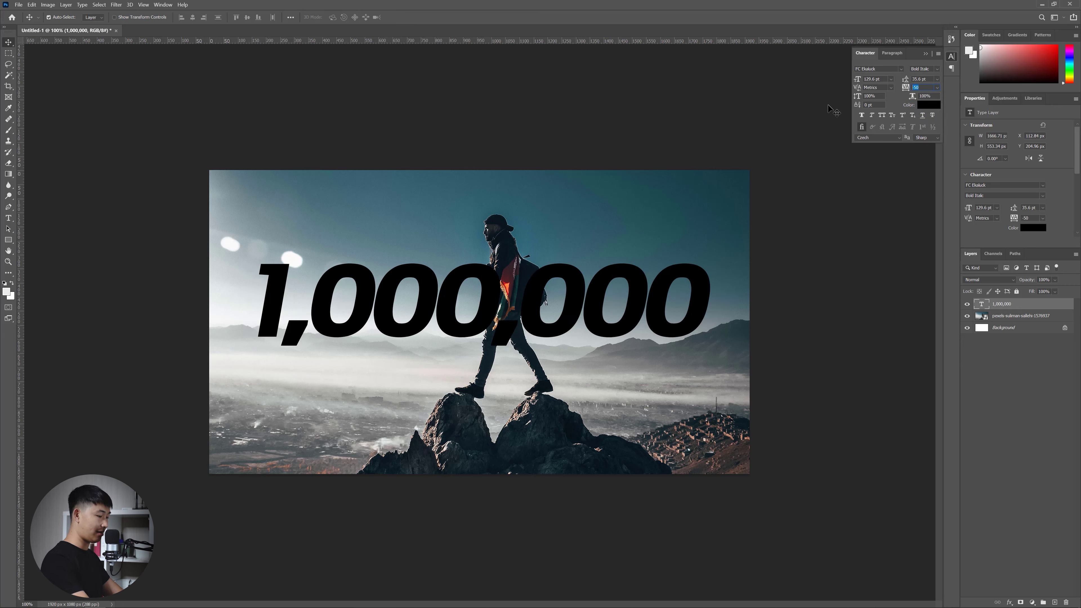
pyautogui.write('-')
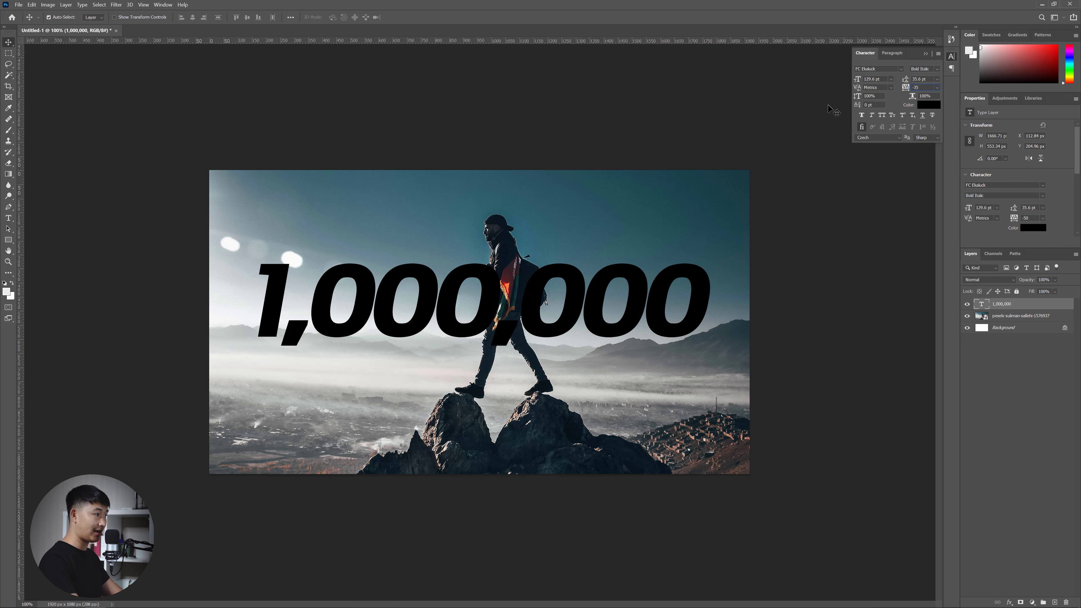
pyautogui.press('Return')
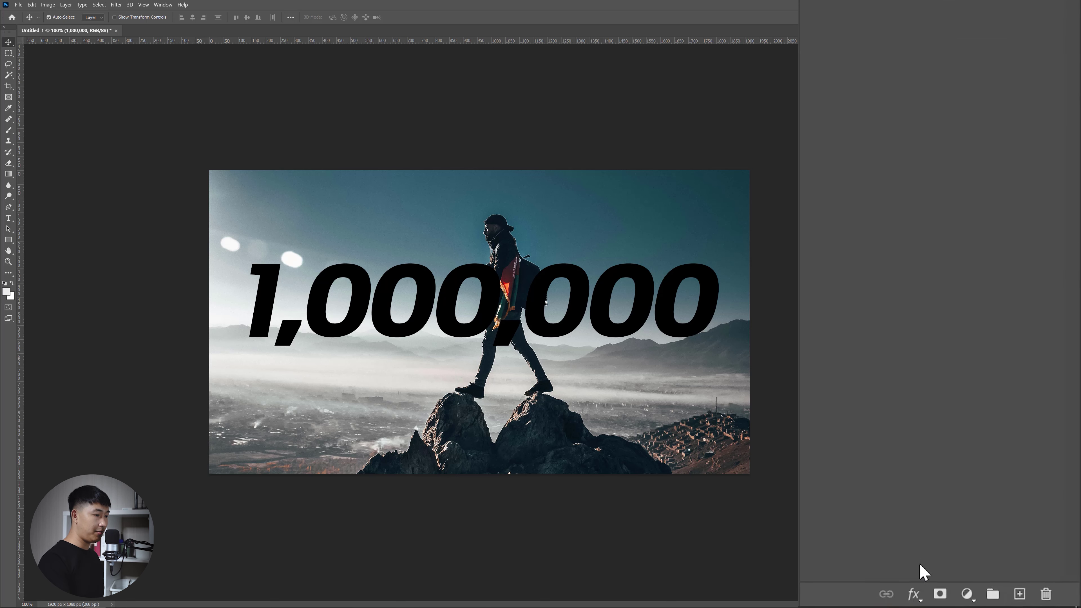
# Add a Gradient Overlay using the Gray_09 preset, recolouring its right stop to sky-teal #416873
pyautogui.click(896, 593)
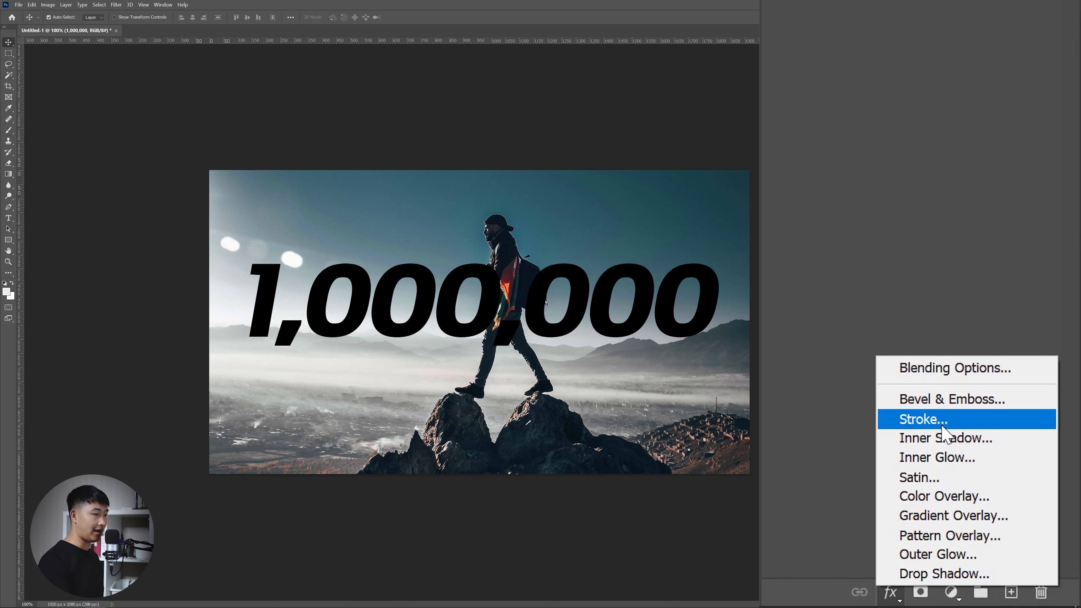
pyautogui.click(945, 515)
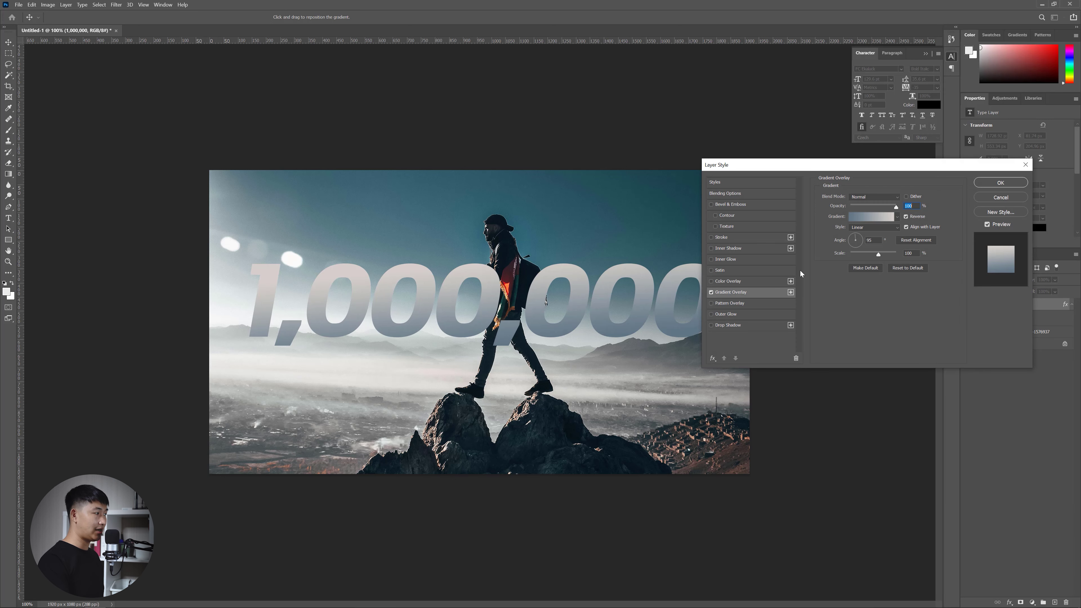
pyautogui.click(866, 217)
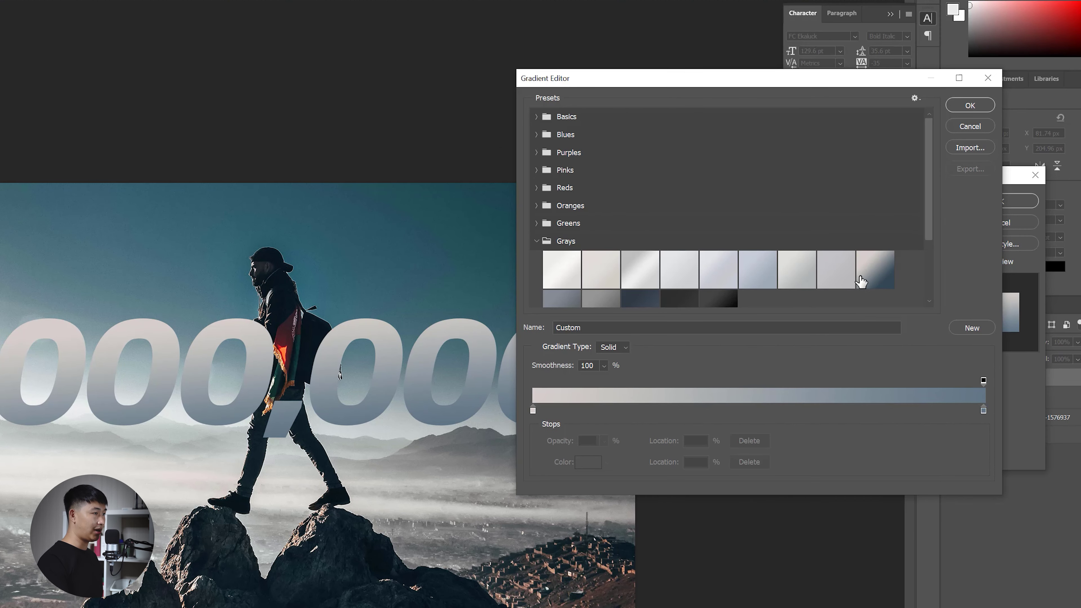
pyautogui.click(871, 272)
pyautogui.click(983, 410)
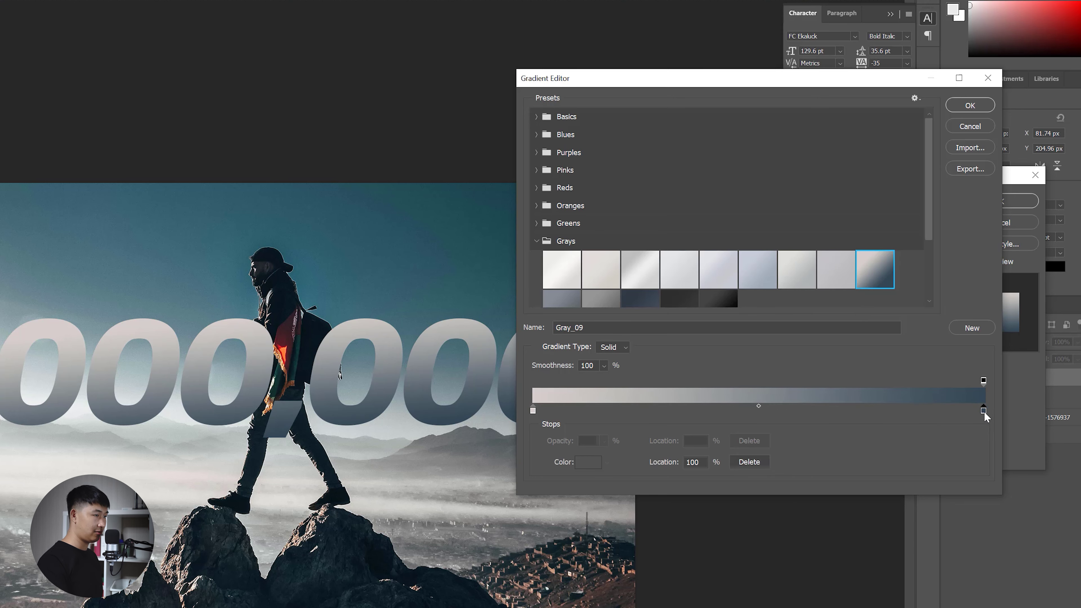
pyautogui.click(588, 462)
pyautogui.moveTo(555, 243); pyautogui.dragTo(545, 248)
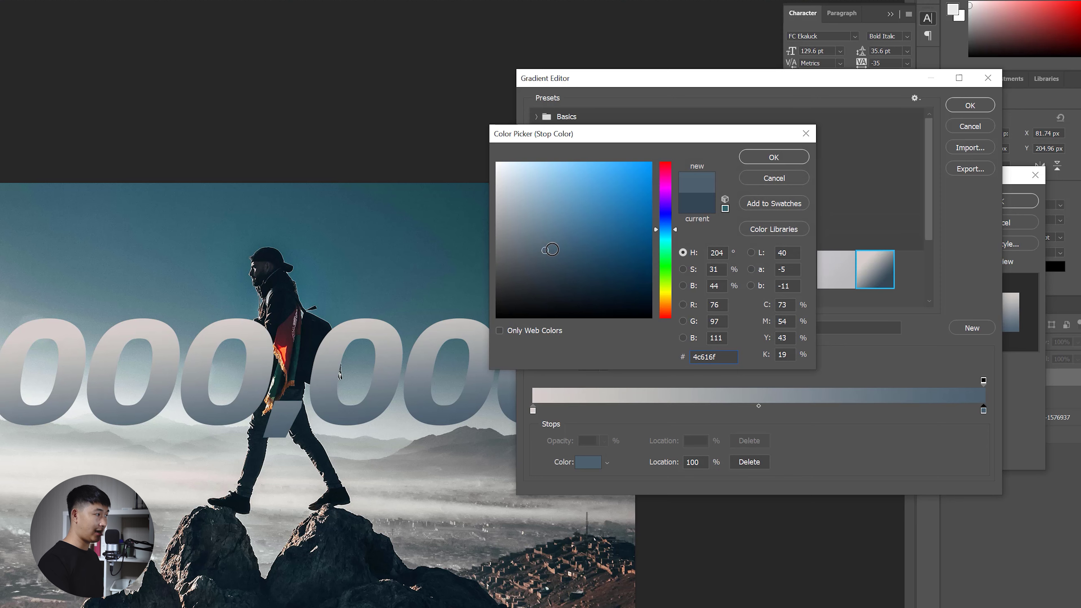
pyautogui.click(415, 251)
pyautogui.click(564, 248)
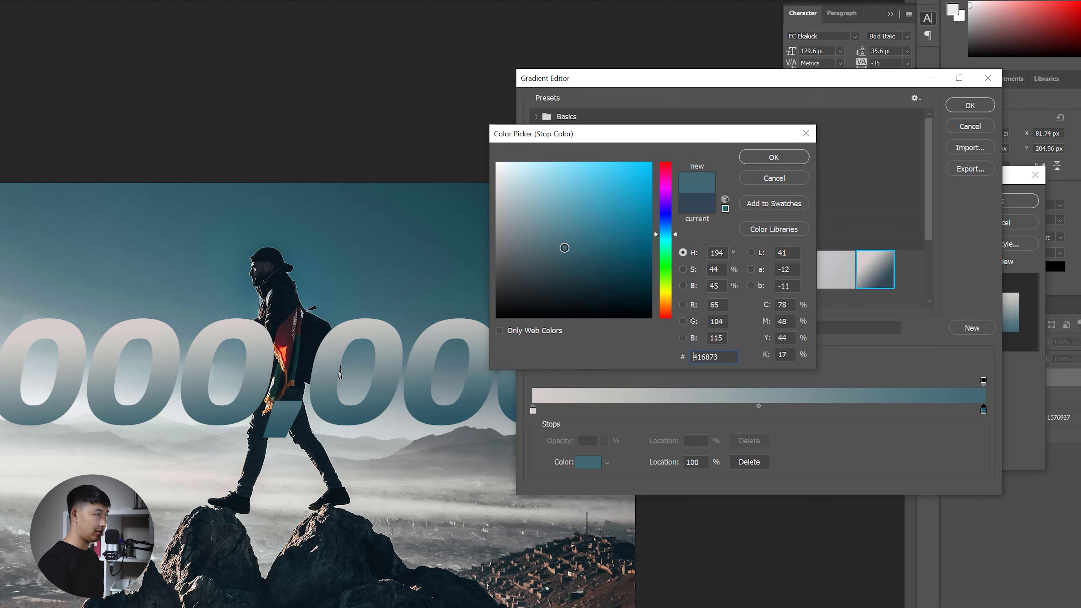
pyautogui.click(790, 160)
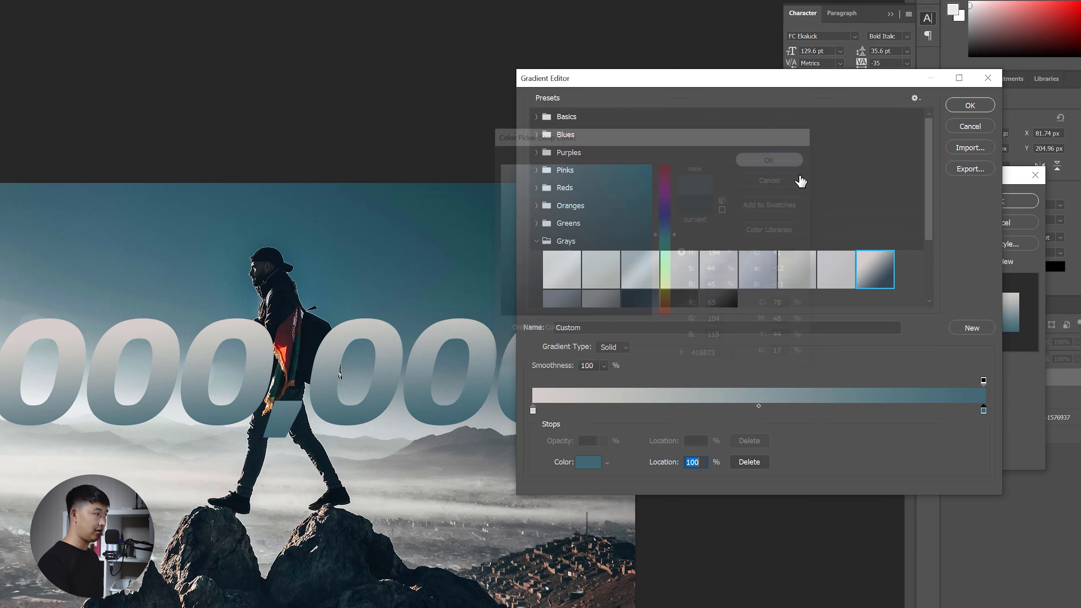
pyautogui.click(972, 106)
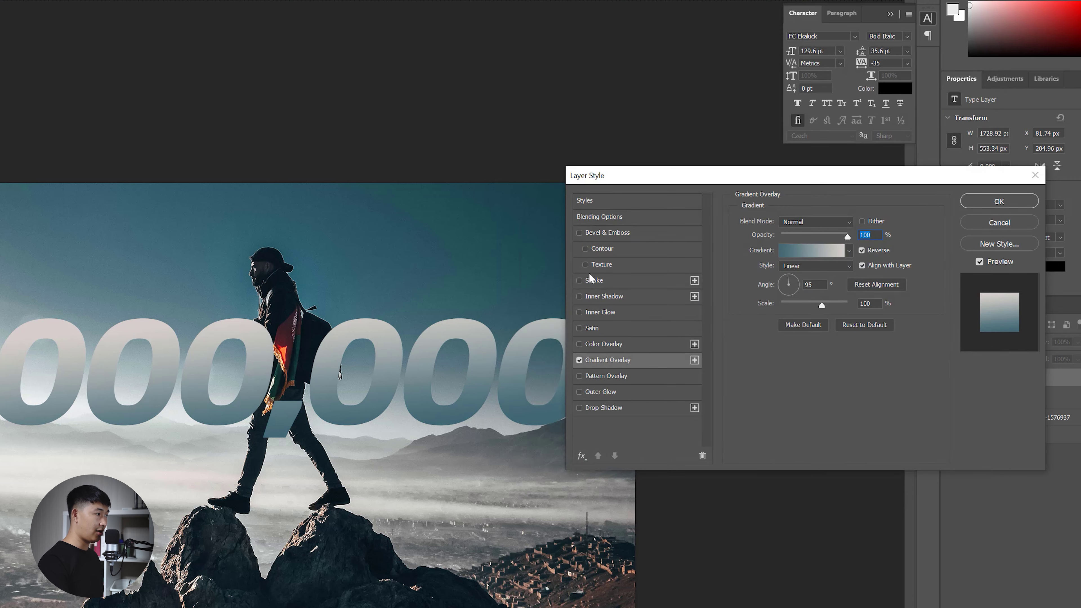
# Add a dark Stroke and a hard offset Drop Shadow with tightened angle, distance and size
pyautogui.click(580, 281)
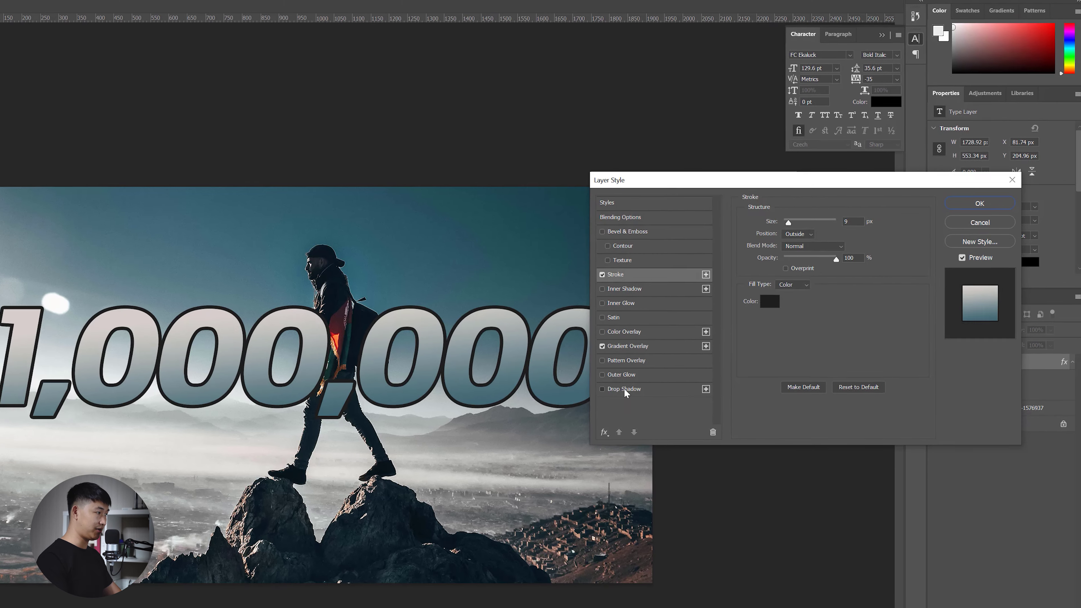
pyautogui.click(624, 389)
pyautogui.moveTo(770, 182)
pyautogui.mouseDown()
pyautogui.moveTo(855, 101)
pyautogui.moveTo(782, 44)
pyautogui.moveTo(791, 42)
pyautogui.moveTo(772, 106)
pyautogui.moveTo(782, 65)
pyautogui.moveTo(800, 75)
pyautogui.mouseUp()
pyautogui.moveTo(812, 185); pyautogui.dragTo(809, 191)
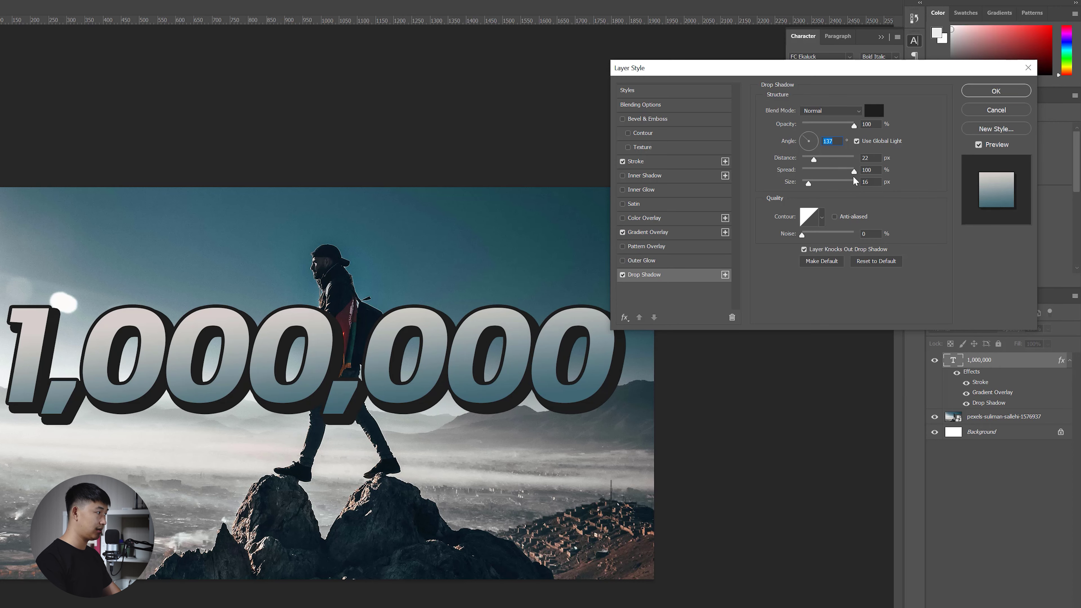
pyautogui.moveTo(807, 188); pyautogui.dragTo(810, 186)
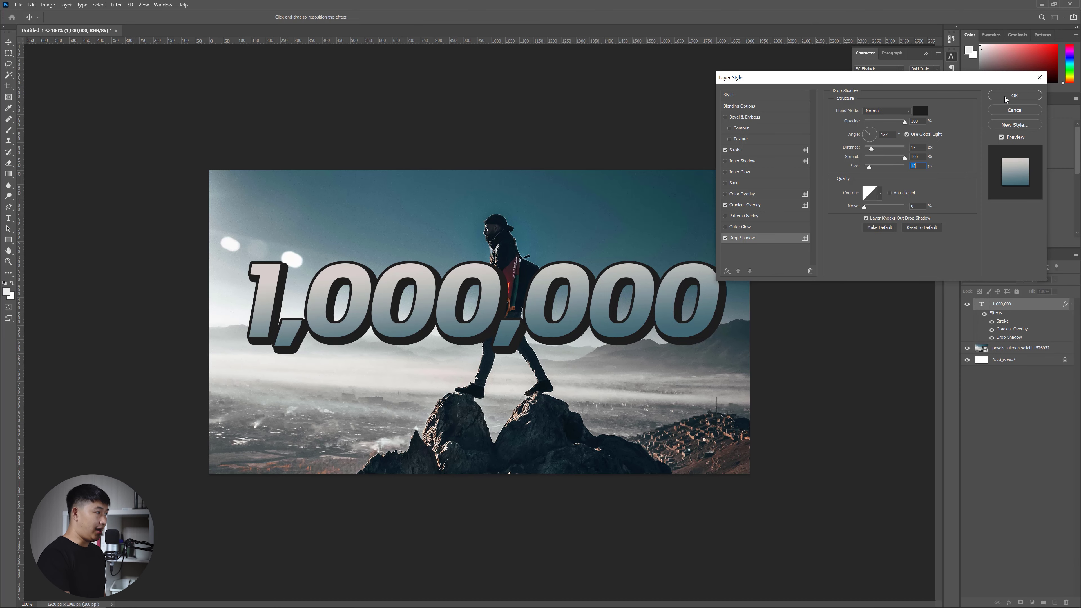
pyautogui.click(996, 90)
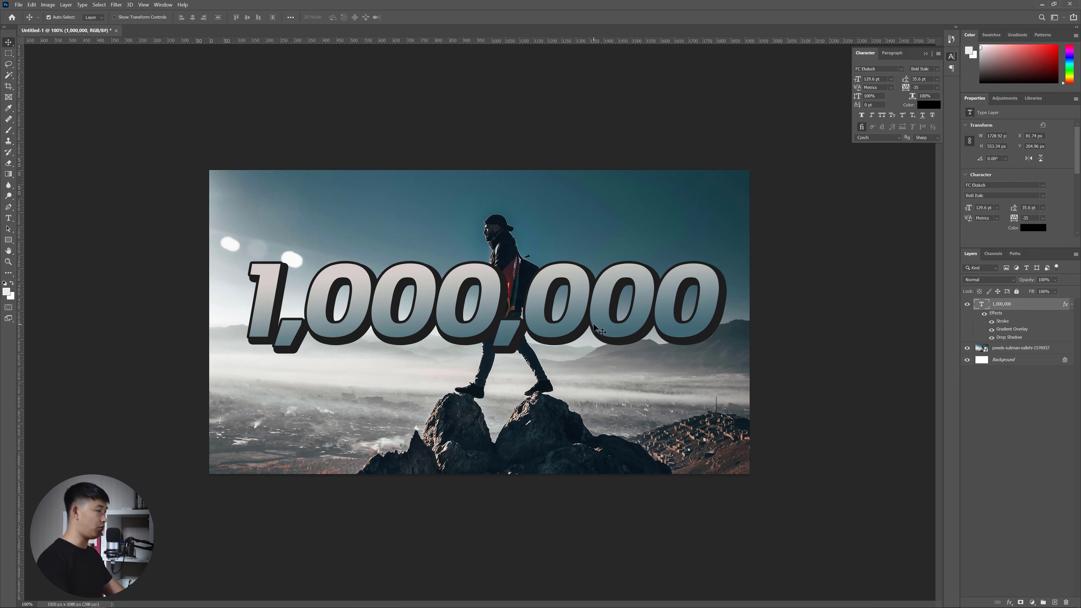
# Alt-drag a copy of '1,000,000' onto the line below and retype it as 'VIEWS'
pyautogui.press('alt')
pyautogui.moveTo(558, 328); pyautogui.dragTo(555, 419)
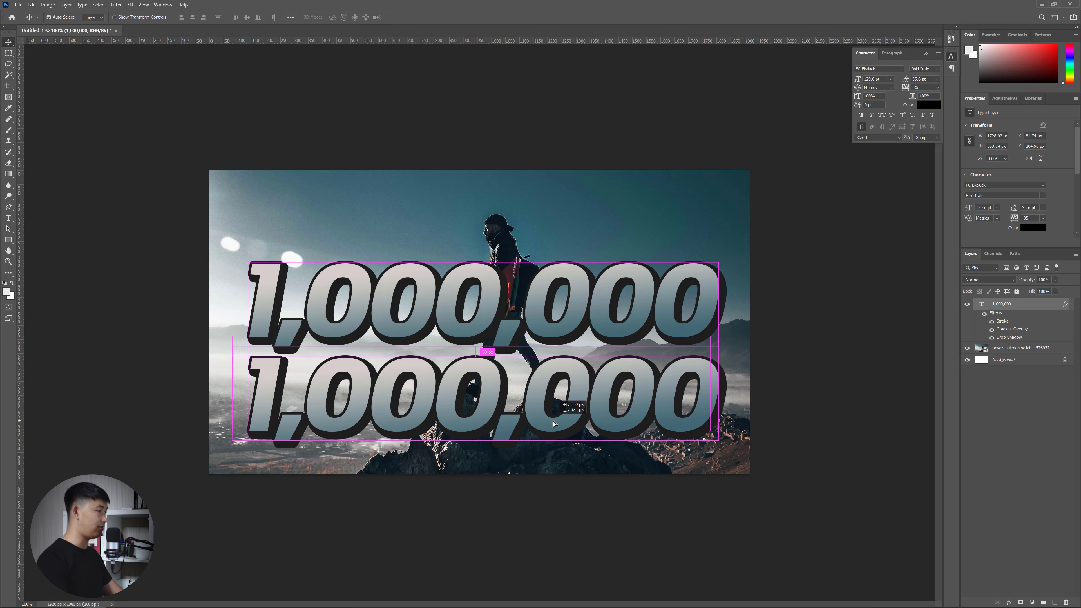
pyautogui.doubleClick(543, 400)
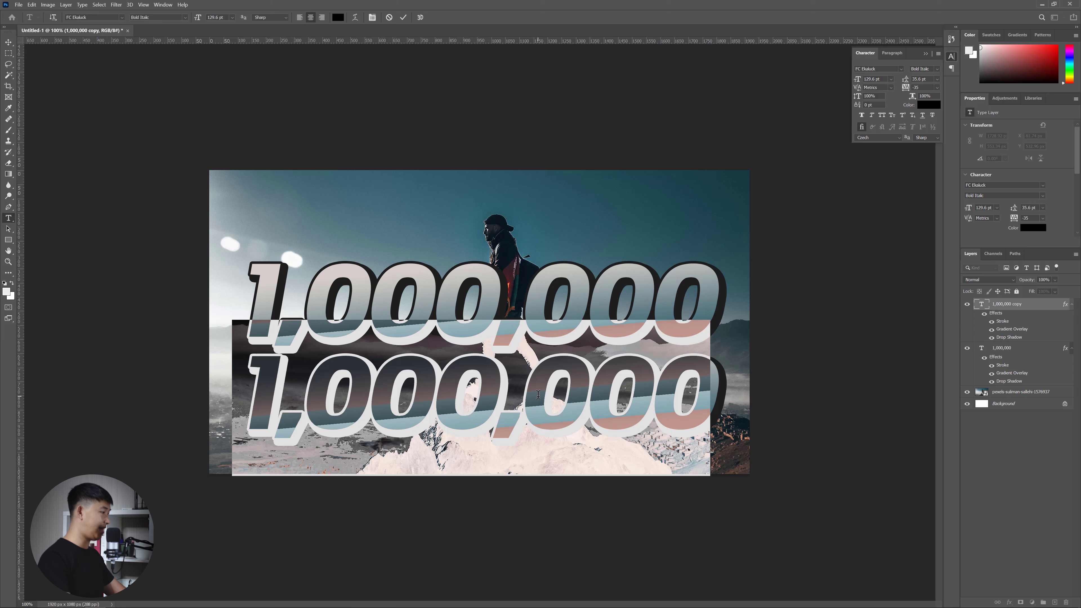
pyautogui.write('VIEW')
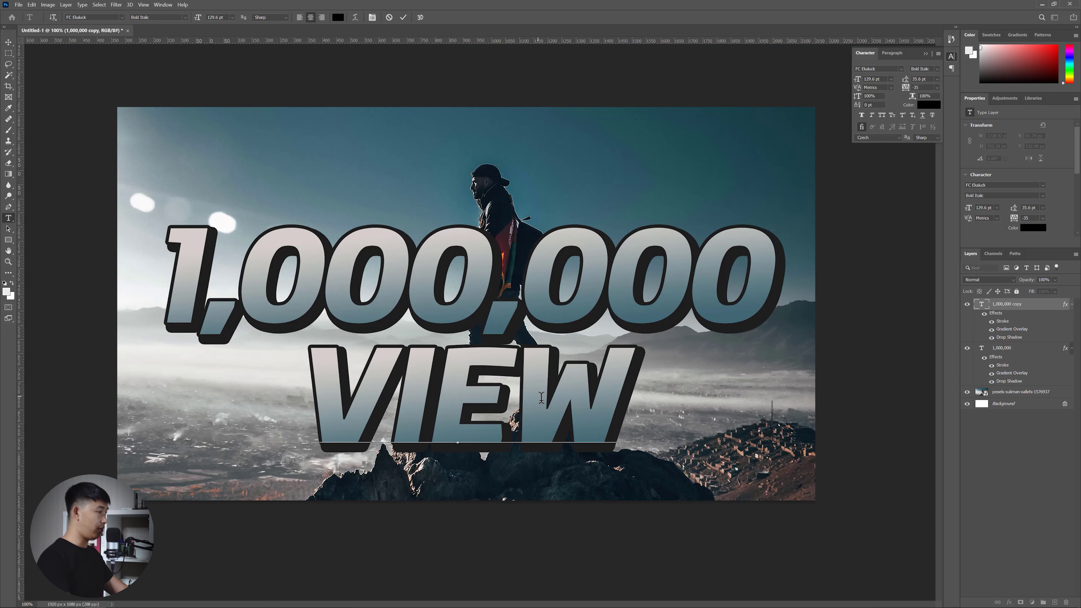
pyautogui.write('S')
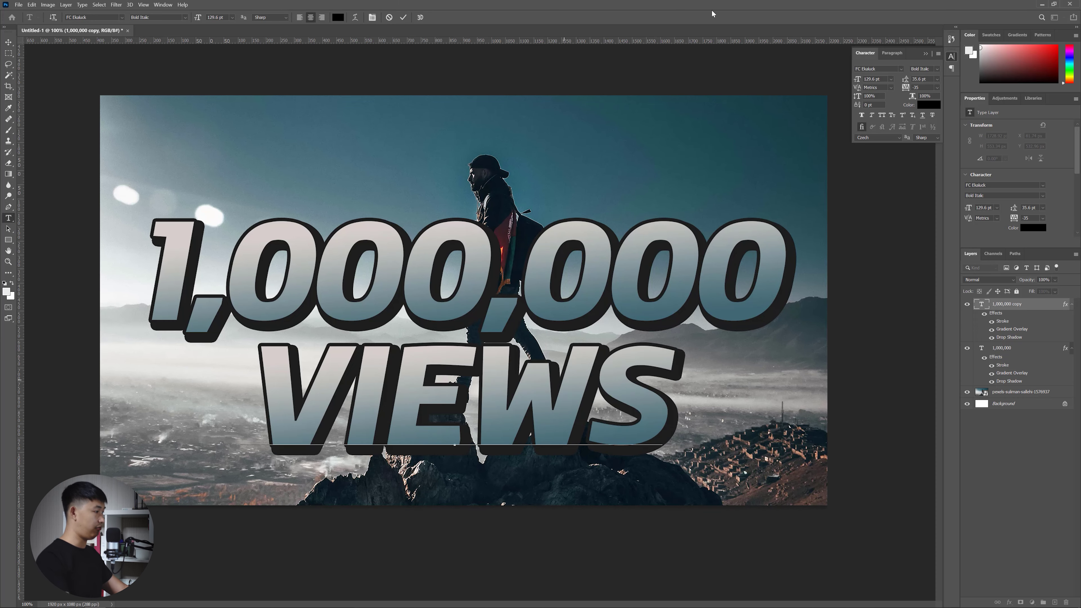
# Shrink 'VIEWS' to about 37%, place it under the right end of '1,000,000', and collapse effect lists
pyautogui.click(403, 17)
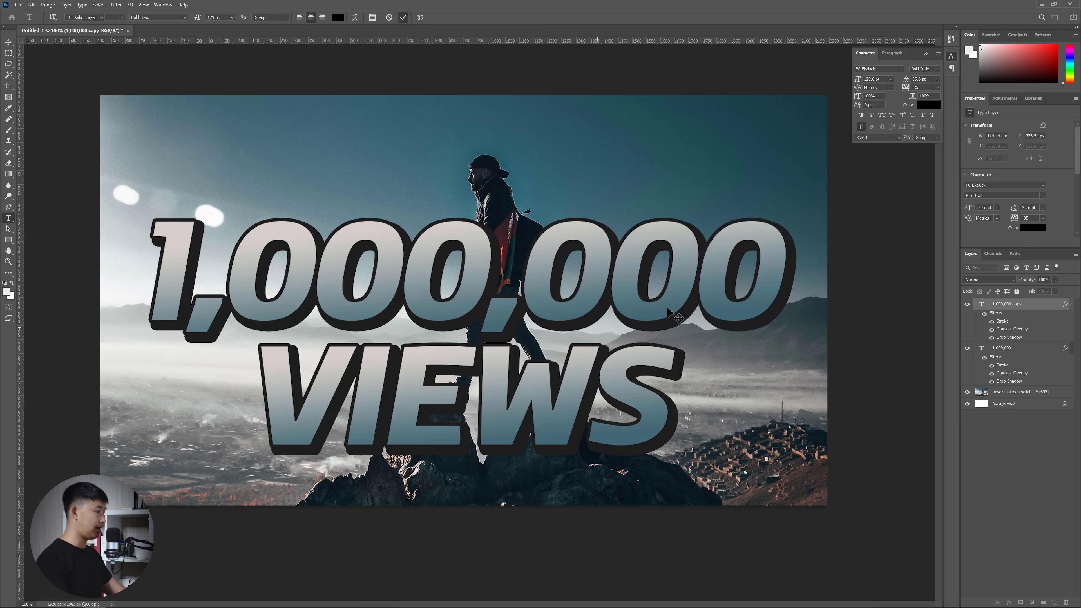
pyautogui.hotkey('ctrl', 't')
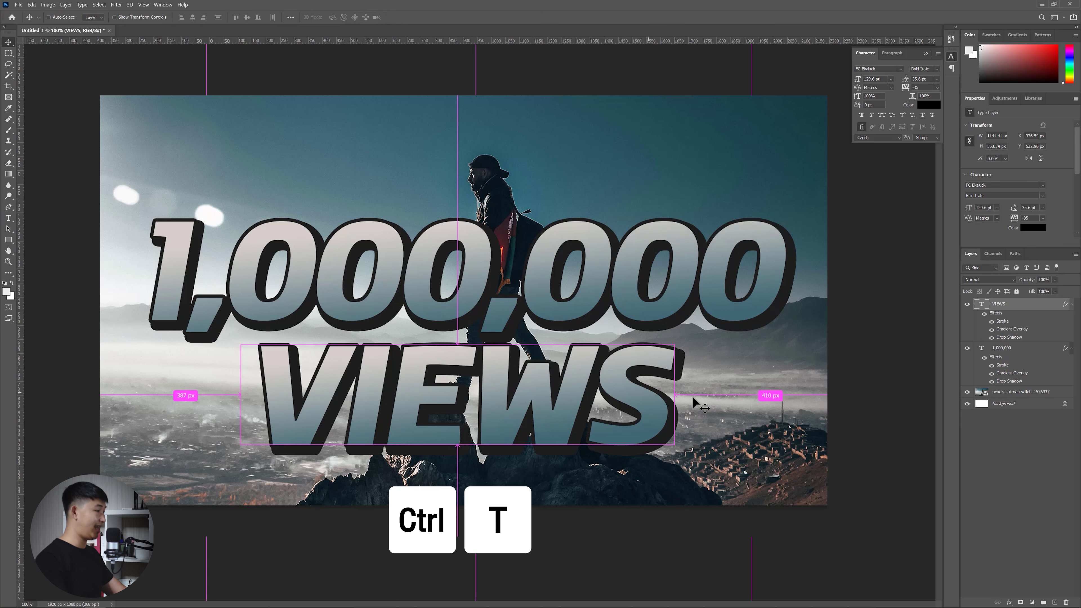
pyautogui.moveTo(675, 509); pyautogui.dragTo(545, 403)
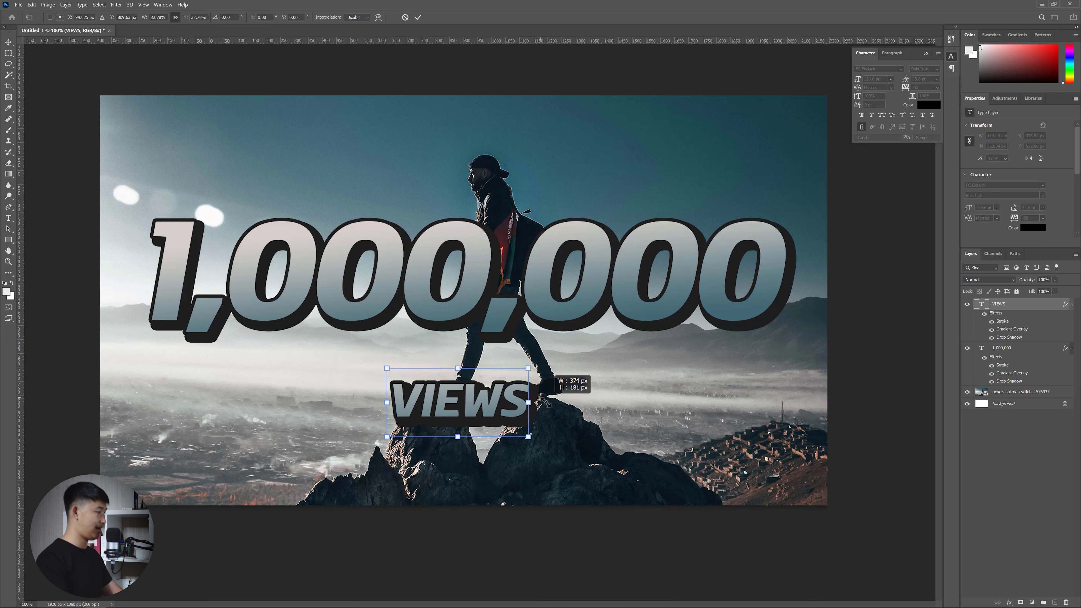
pyautogui.moveTo(546, 404)
pyautogui.mouseDown()
pyautogui.moveTo(739, 369)
pyautogui.moveTo(740, 188)
pyautogui.mouseUp()
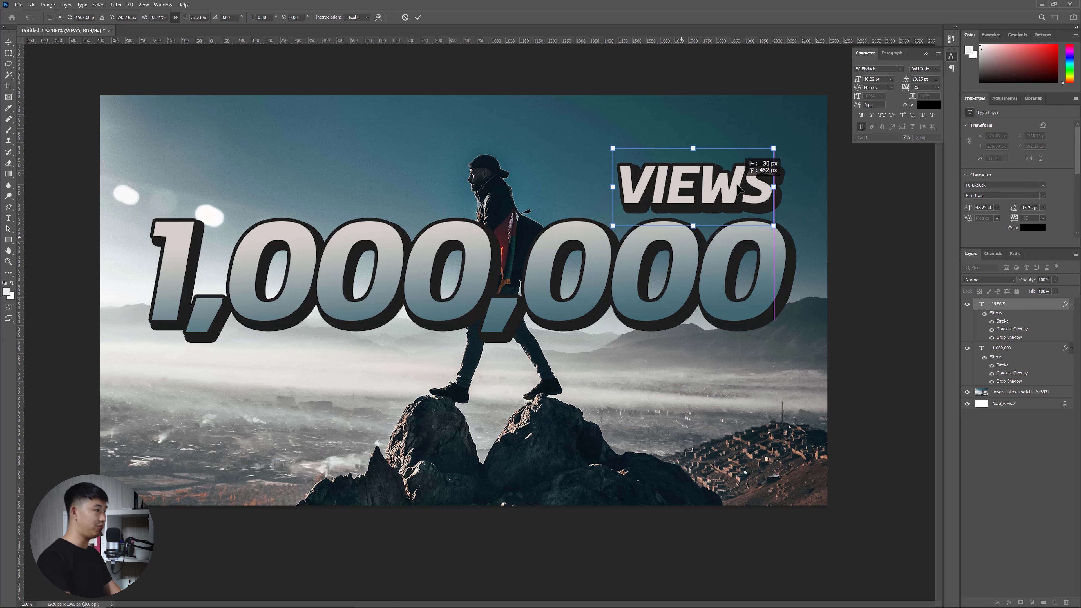
pyautogui.moveTo(748, 226); pyautogui.dragTo(749, 363)
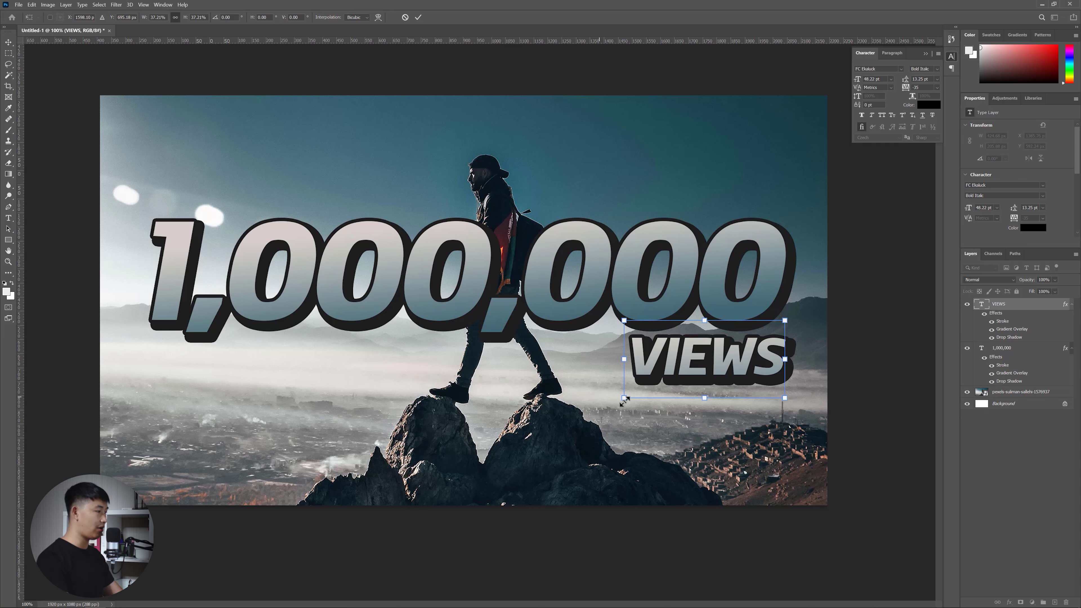
pyautogui.moveTo(624, 400); pyautogui.dragTo(605, 411)
pyautogui.moveTo(752, 368); pyautogui.dragTo(760, 375)
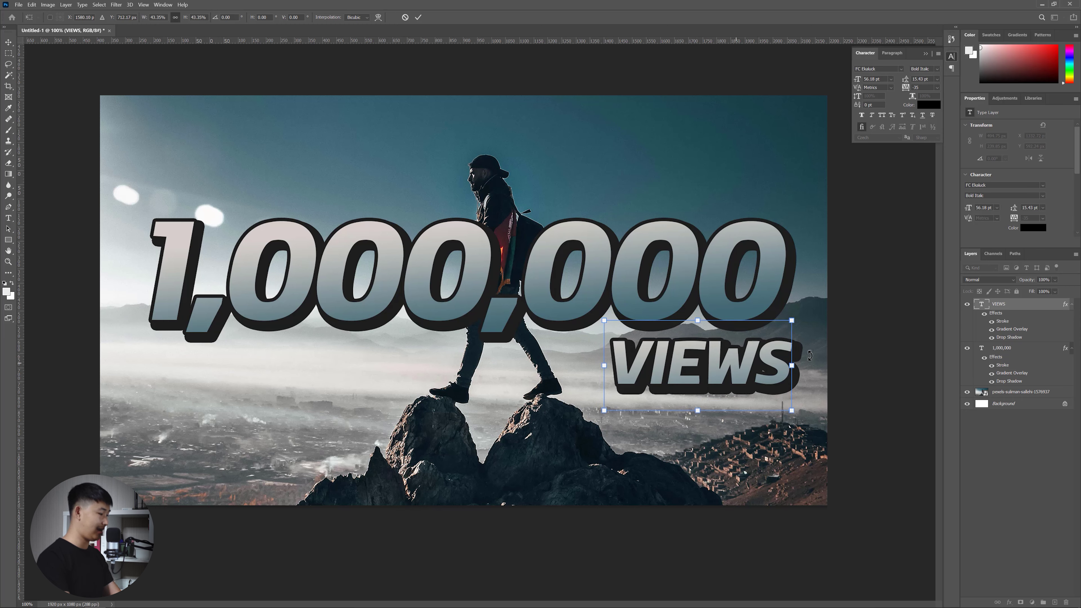
pyautogui.press('Return')
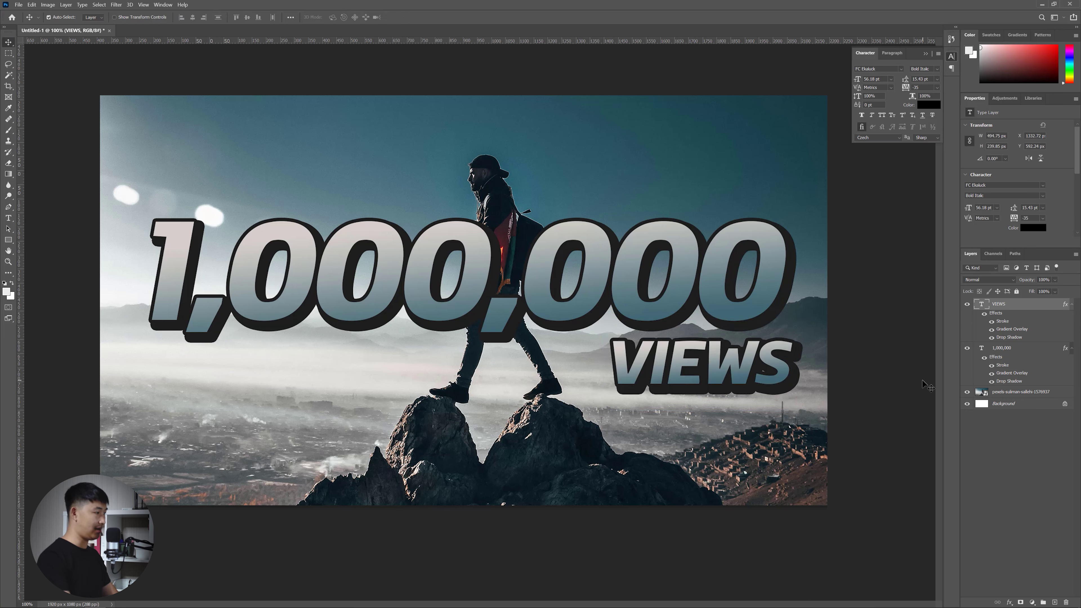
pyautogui.hotkey('shift', 'Left')
pyautogui.hotkey('shift', 'Left')
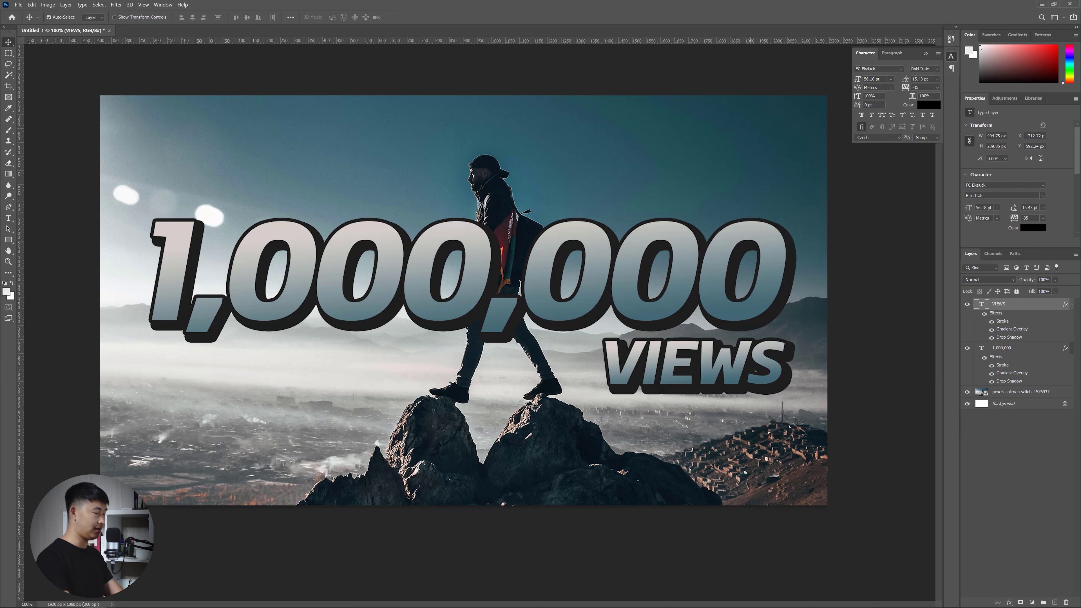
pyautogui.click(1072, 304)
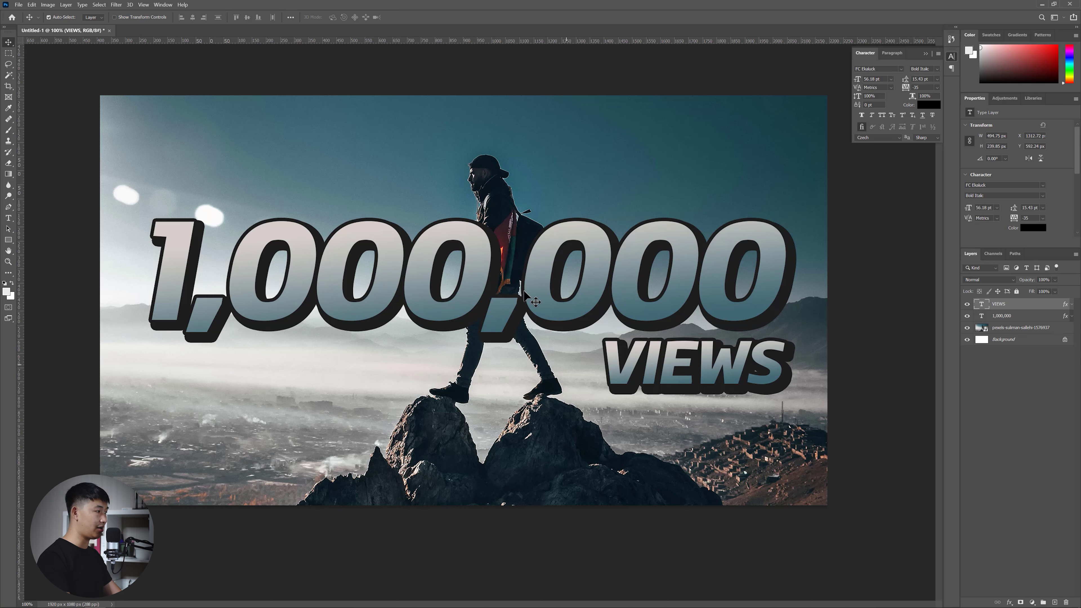
# Skew both text lines to slant upward to the right and move them slightly down
pyautogui.keyDown('shift'); pyautogui.click(1016, 316); pyautogui.keyUp('shift')
pyautogui.hotkey('ctrl', 't')
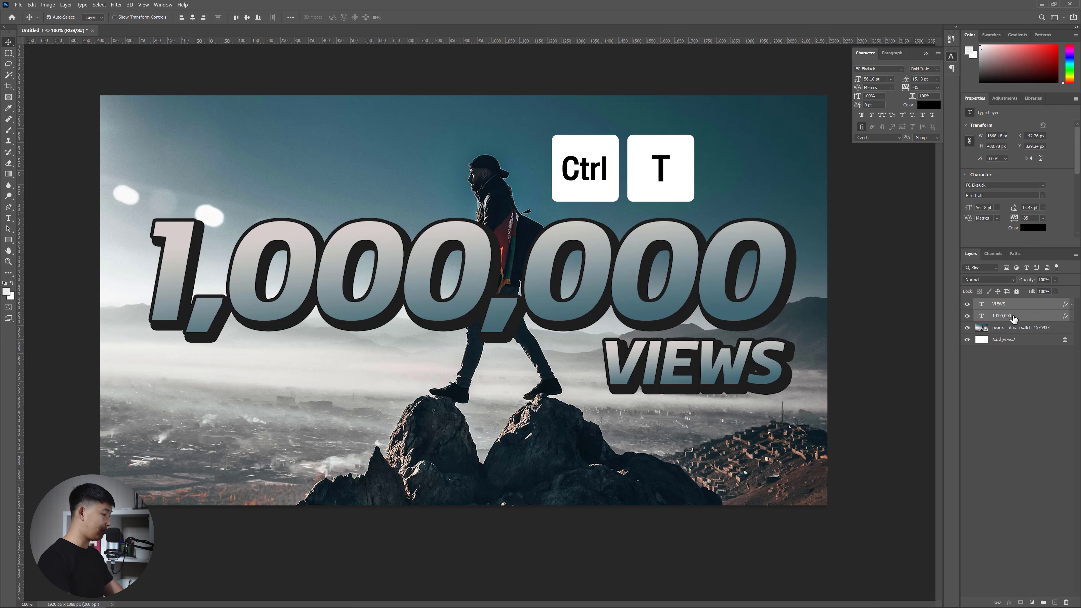
pyautogui.rightClick(692, 271)
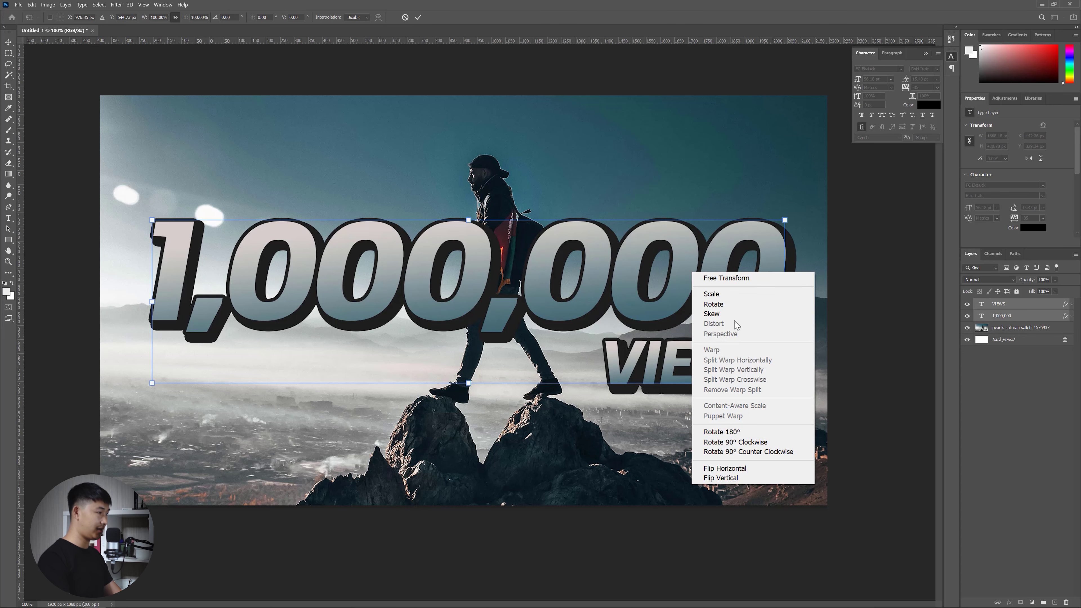
pyautogui.click(786, 308)
pyautogui.moveTo(783, 301); pyautogui.dragTo(778, 278)
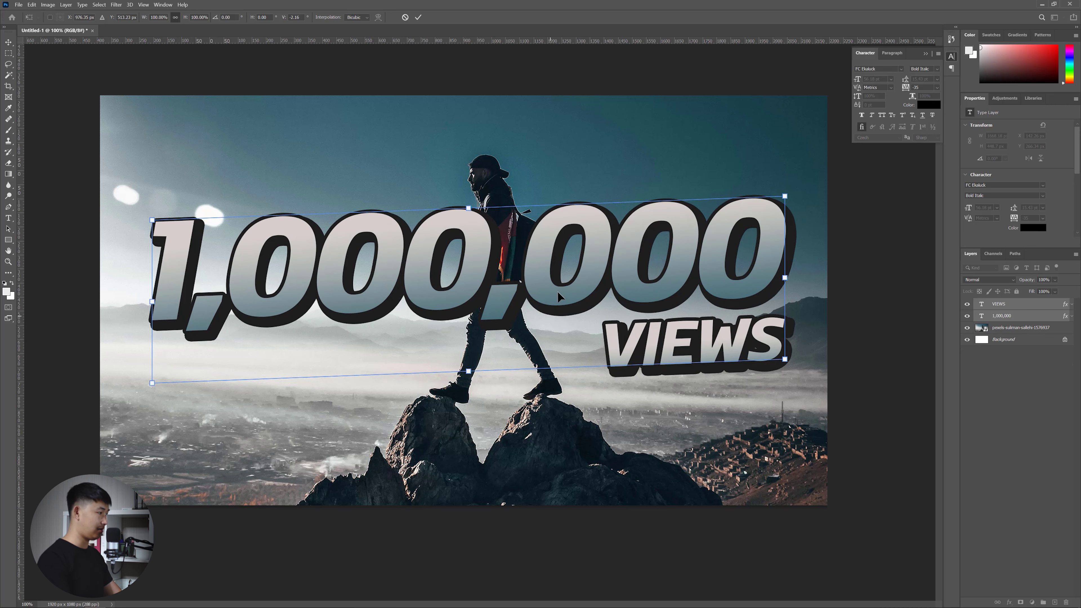
pyautogui.moveTo(545, 297); pyautogui.dragTo(541, 298)
pyautogui.moveTo(540, 299); pyautogui.dragTo(540, 299)
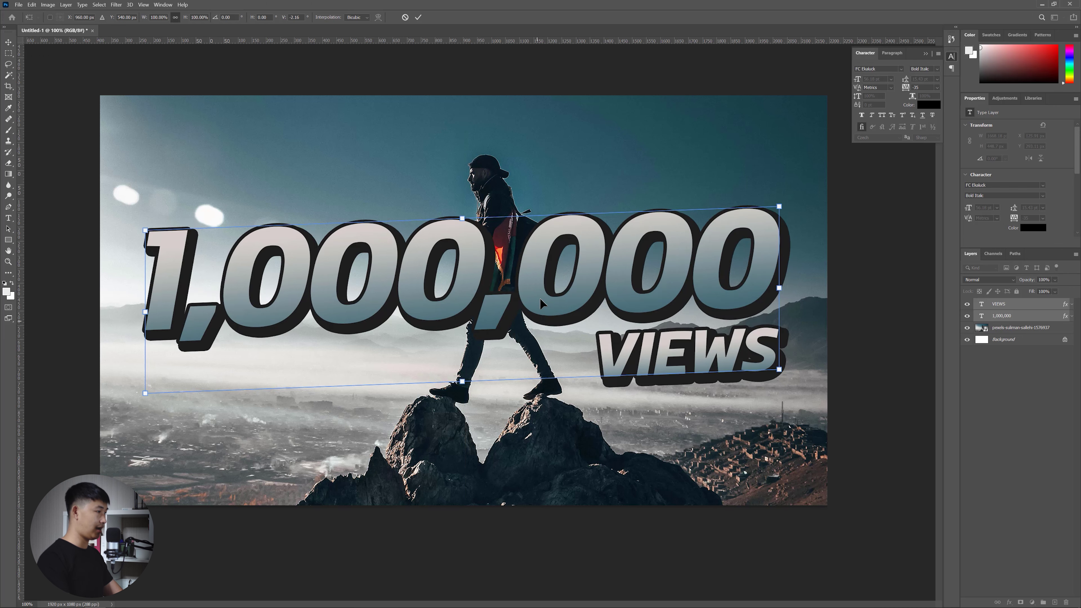
pyautogui.press('Return')
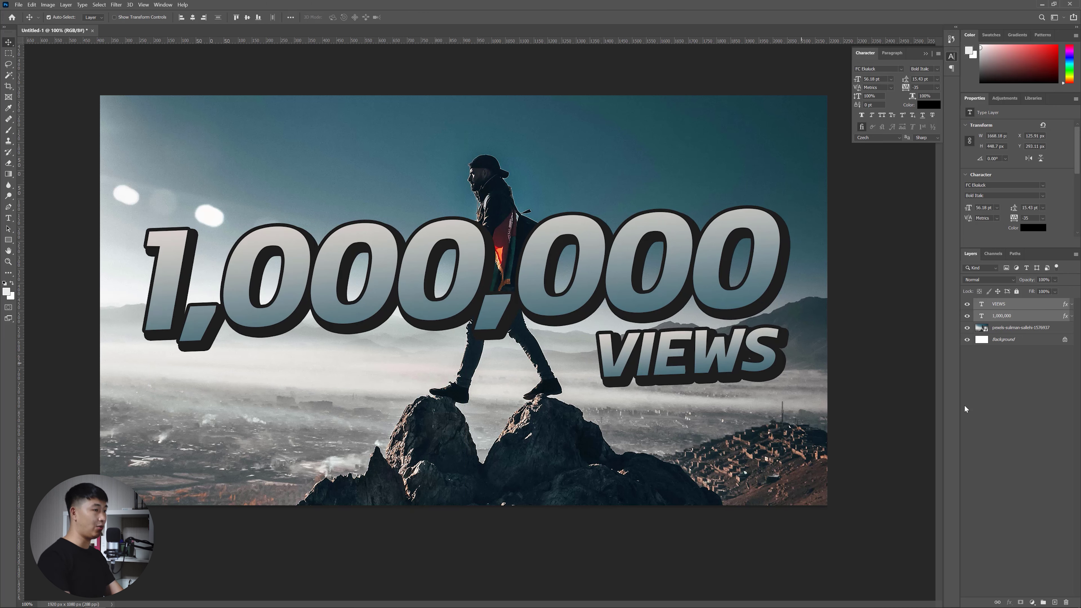
# Select the VIEWS and 1,000,000 layers together and group them with Ctrl+G
pyautogui.click(1038, 396)
pyautogui.click(1008, 305)
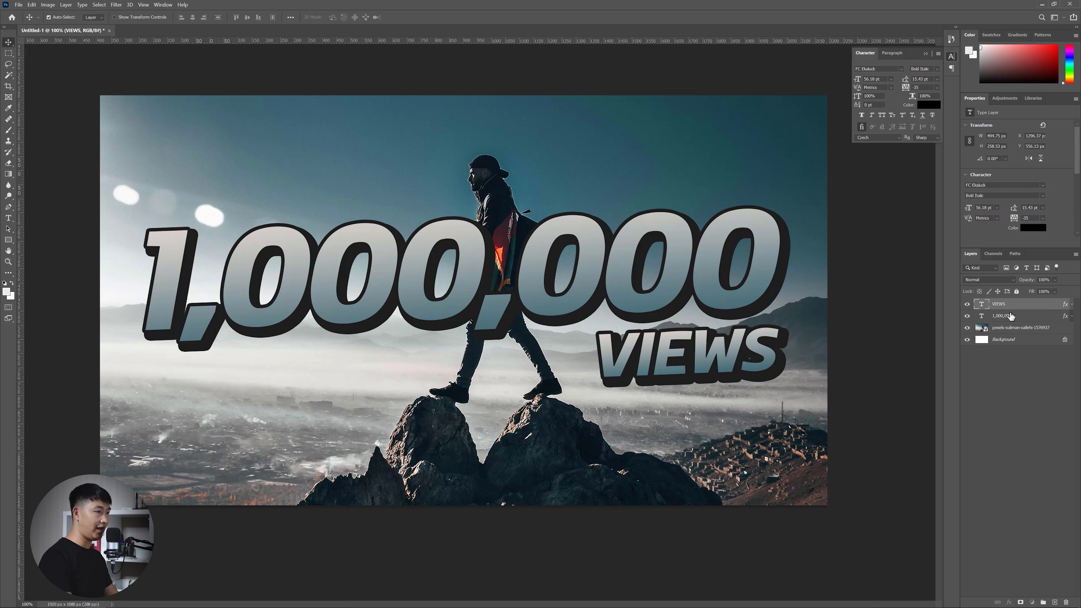
pyautogui.keyDown('shift'); pyautogui.click(1011, 316); pyautogui.keyUp('shift')
pyautogui.click(885, 298)
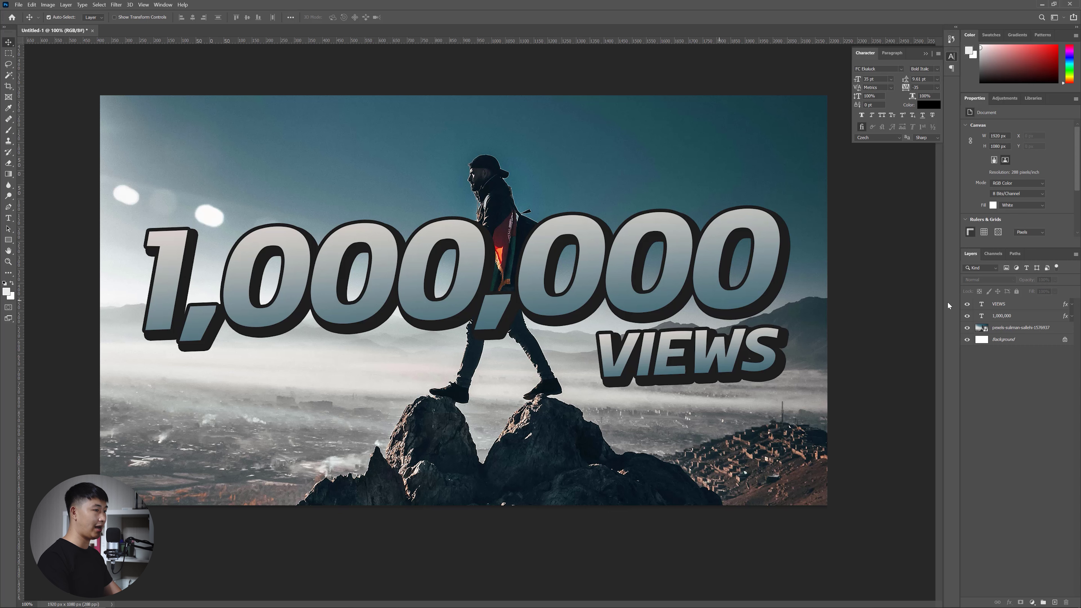
pyautogui.click(1005, 305)
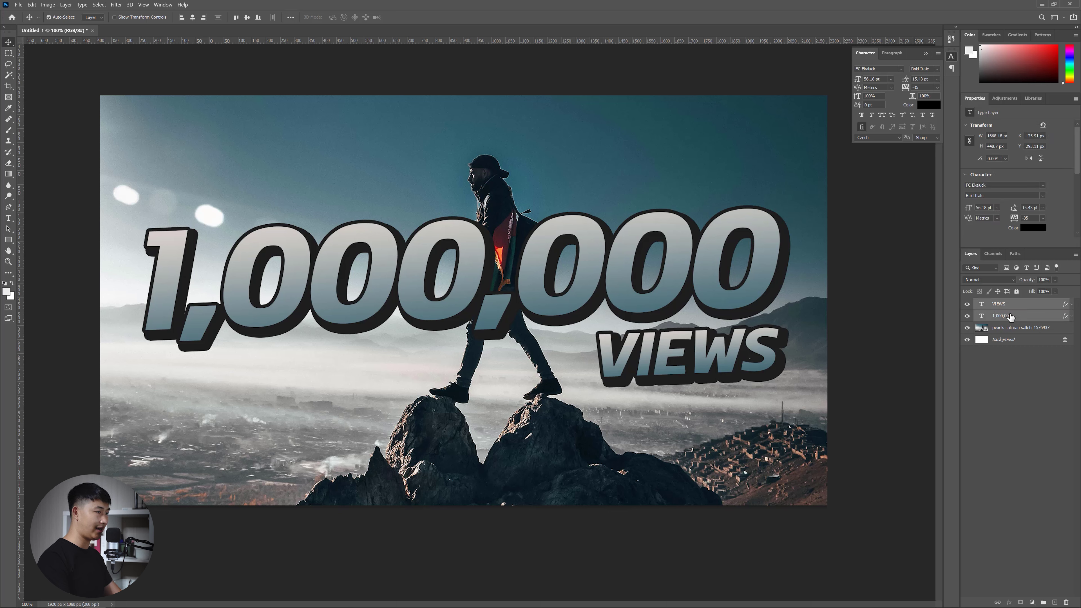
pyautogui.hotkey('ctrl', 'g')
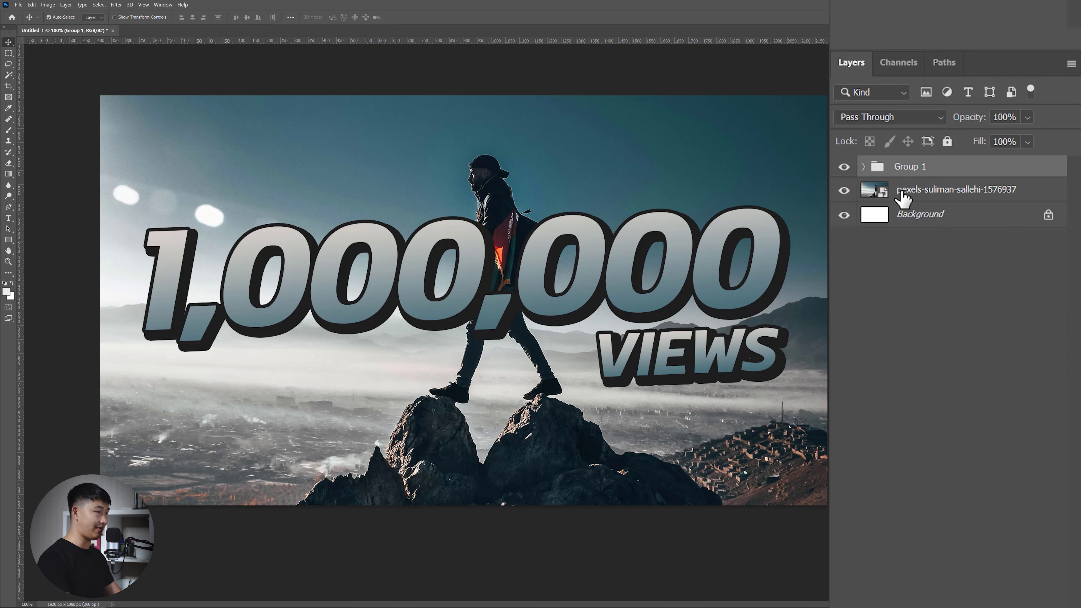
# Regroup the two text layers into Group 1, collapse it, and add a white layer mask
pyautogui.hotkey('ctrl', 'shift', 'g')
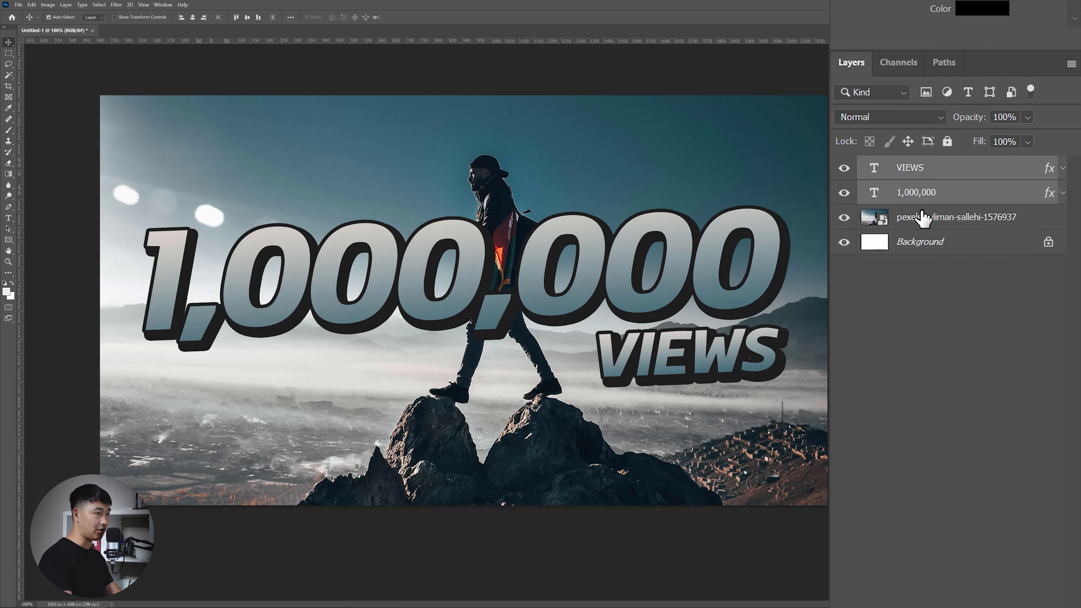
pyautogui.hotkey('ctrl', 'g')
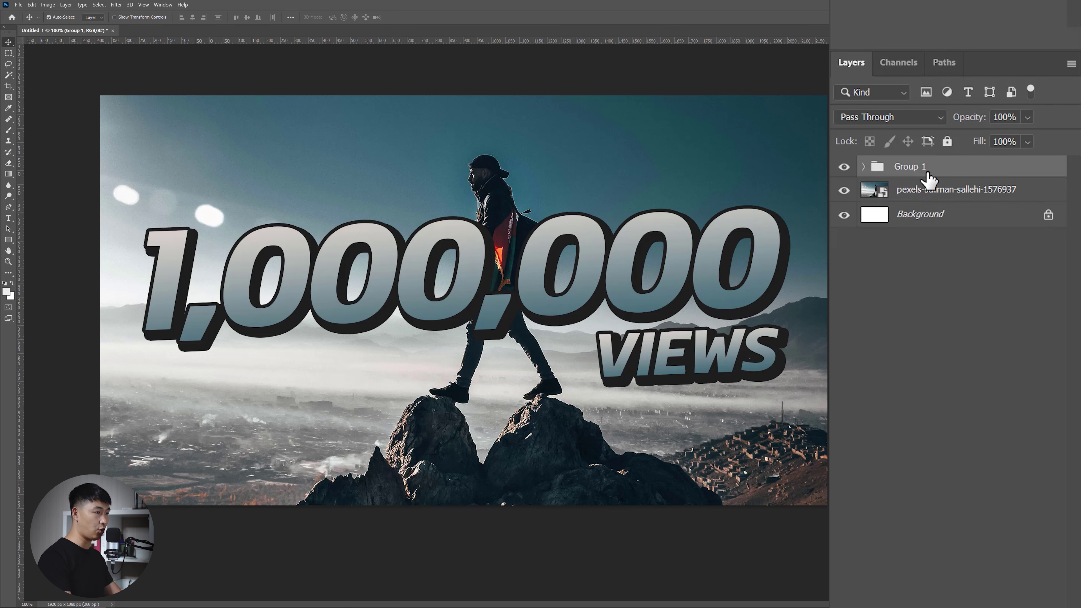
pyautogui.click(863, 167)
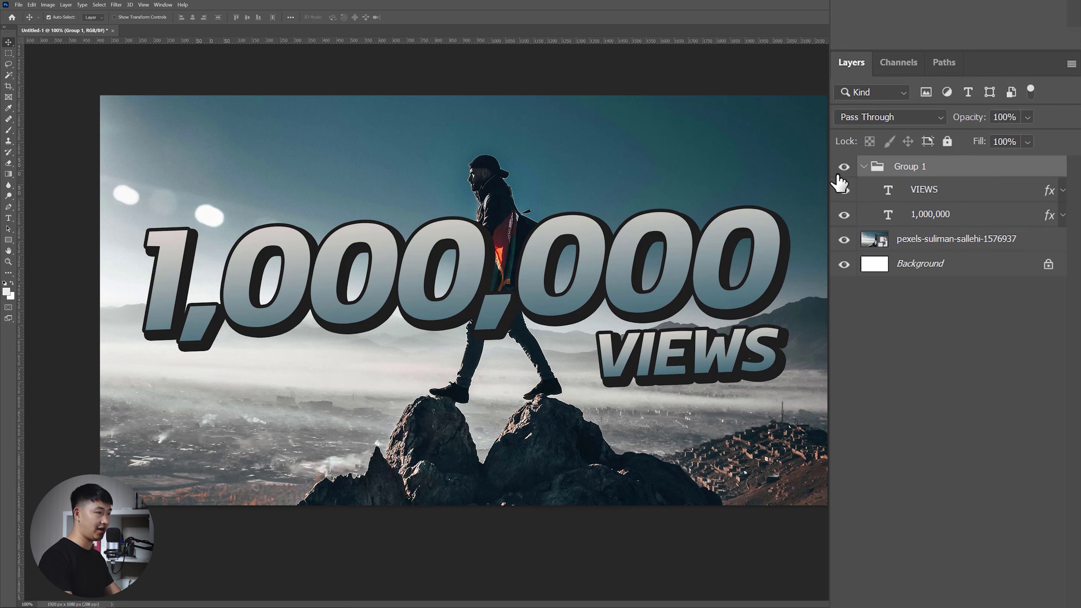
pyautogui.click(864, 167)
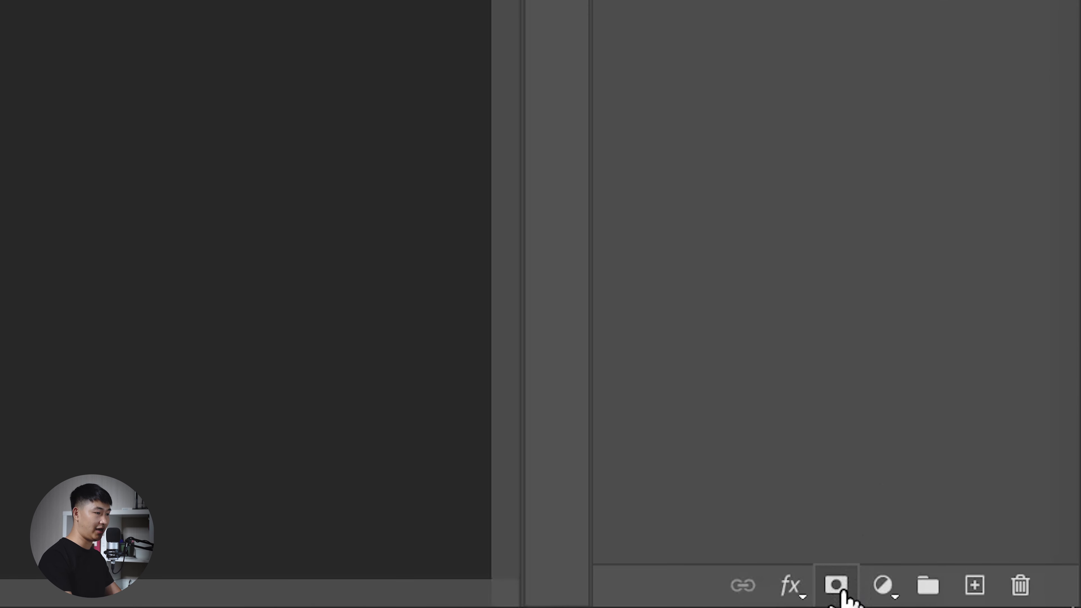
pyautogui.click(837, 592)
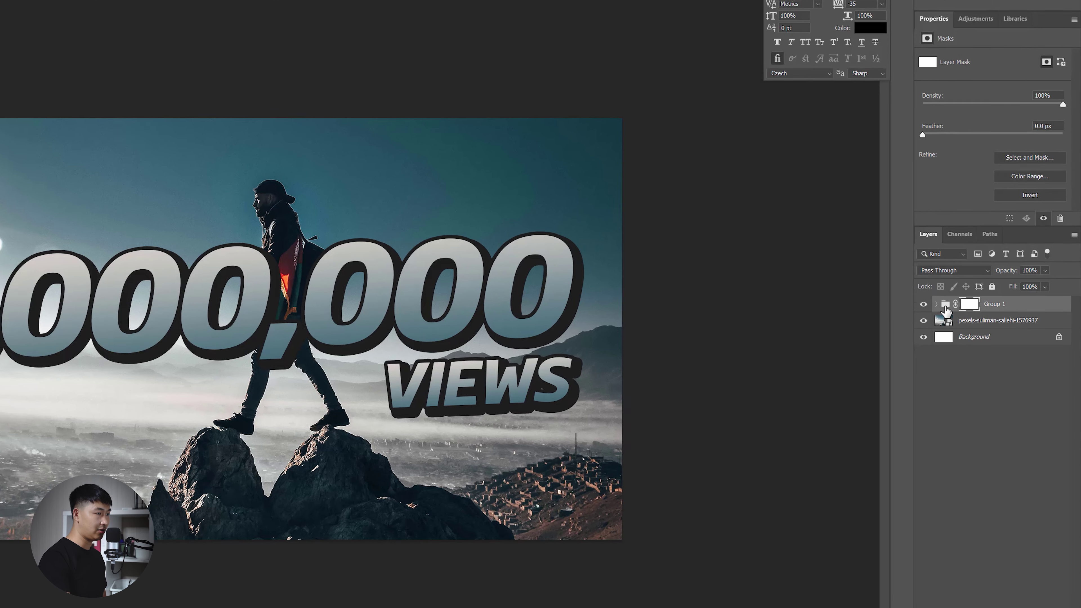
# Target Group 1's mask, set black as the foreground colour and pick the standard Brush Tool
pyautogui.click(984, 305)
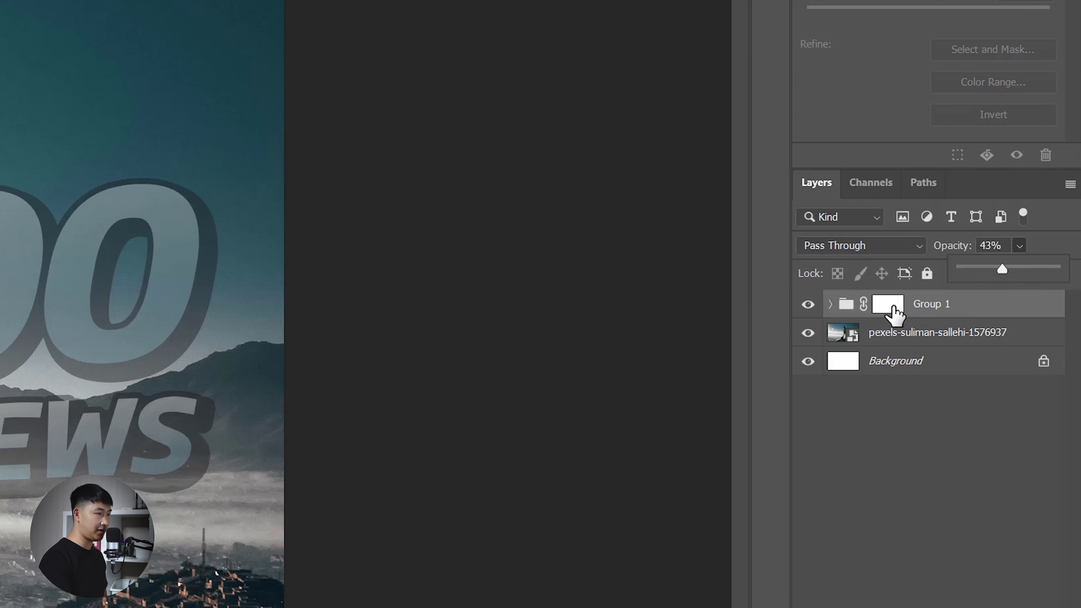
pyautogui.click(894, 313)
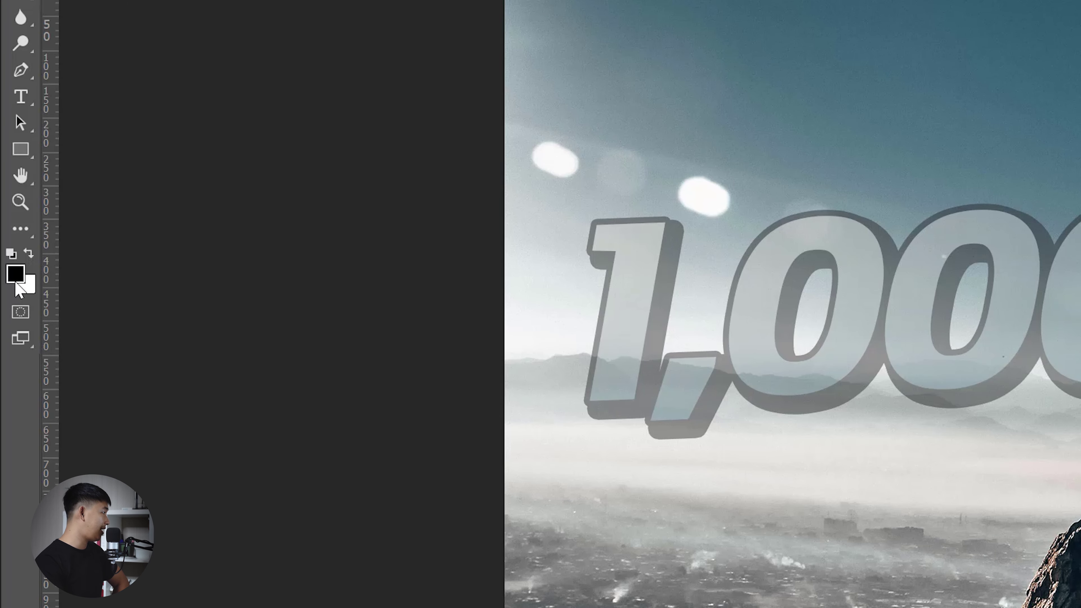
pyautogui.click(18, 276)
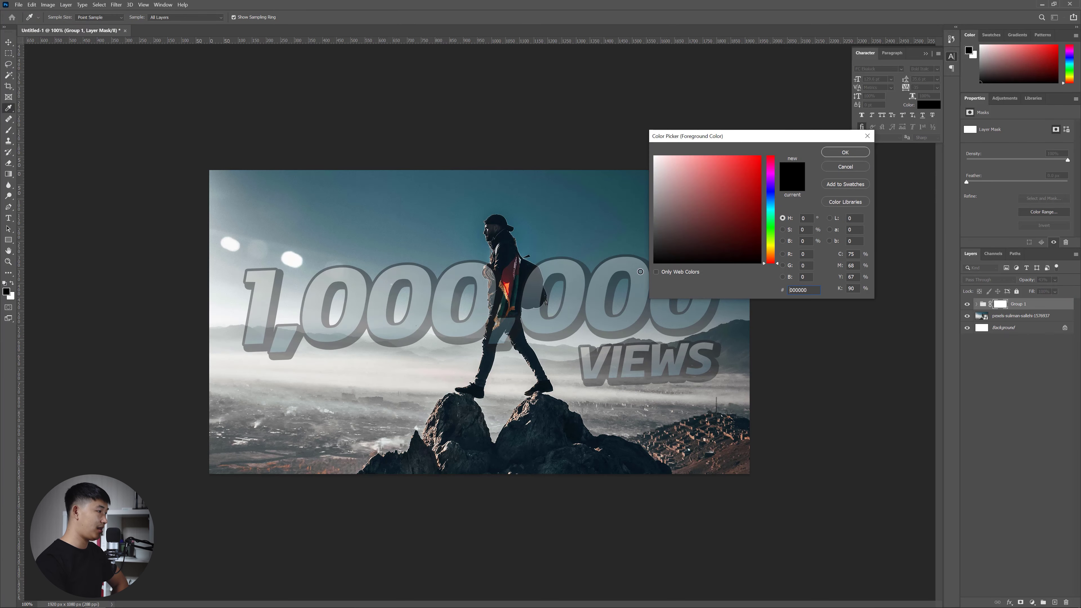
pyautogui.click(841, 155)
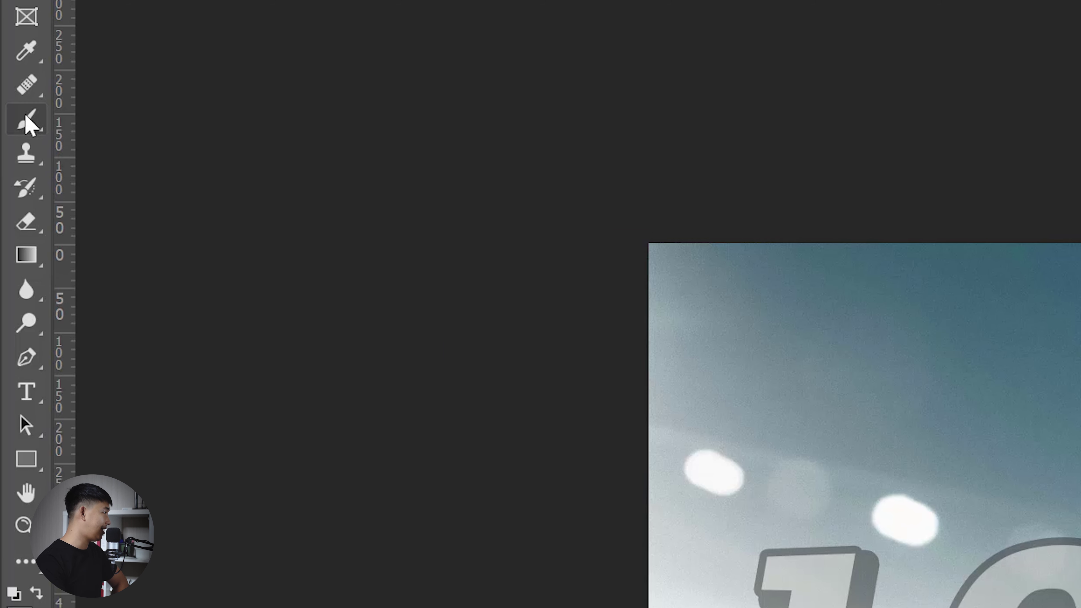
pyautogui.rightClick(29, 122)
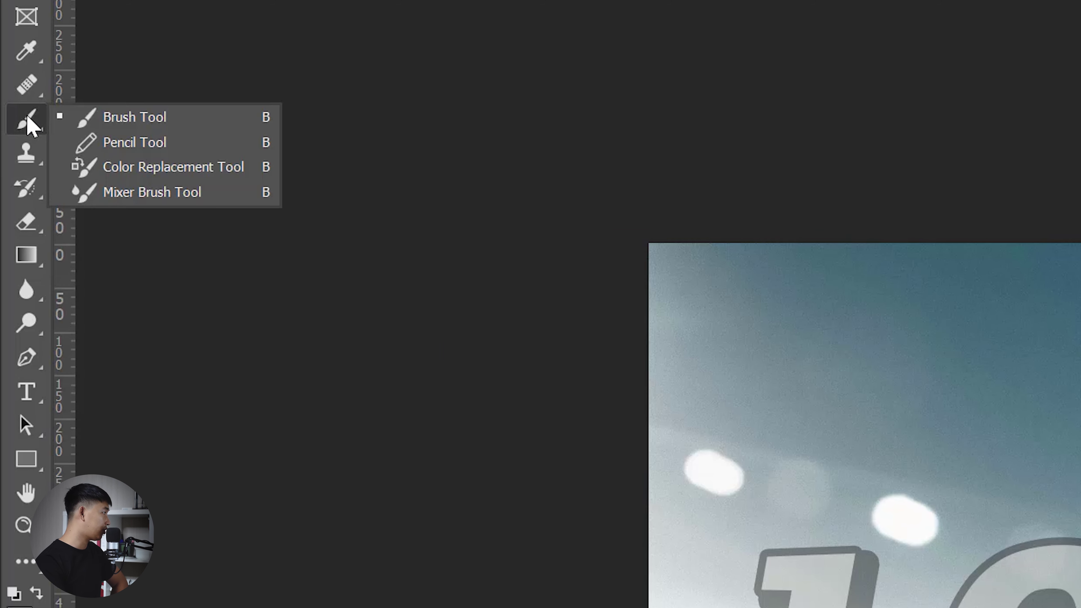
pyautogui.click(130, 121)
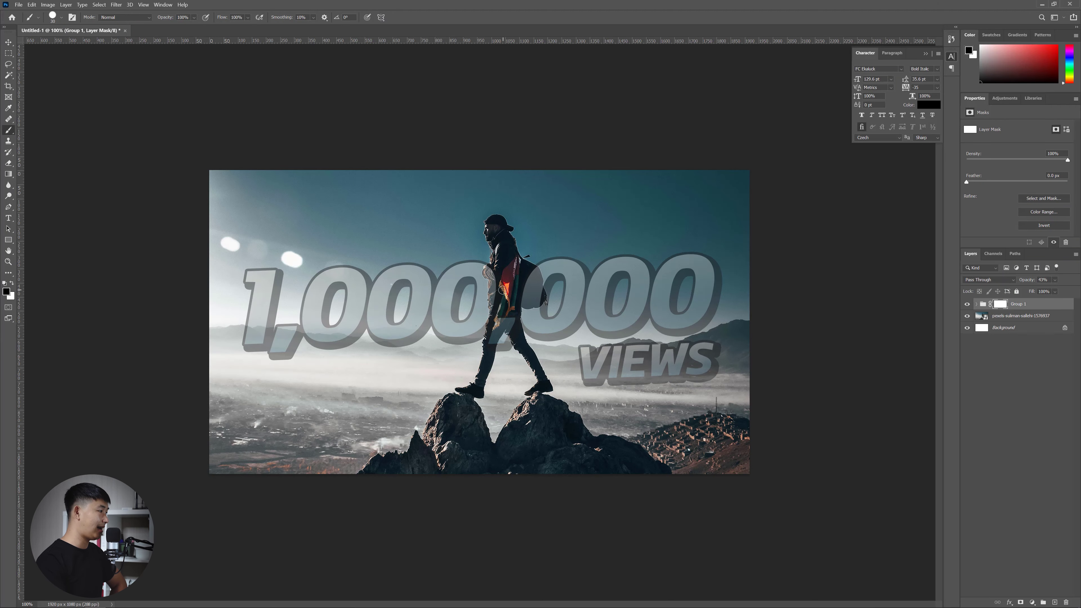
# Adjust the brush hardness in the canvas brush settings
pyautogui.rightClick(502, 290)
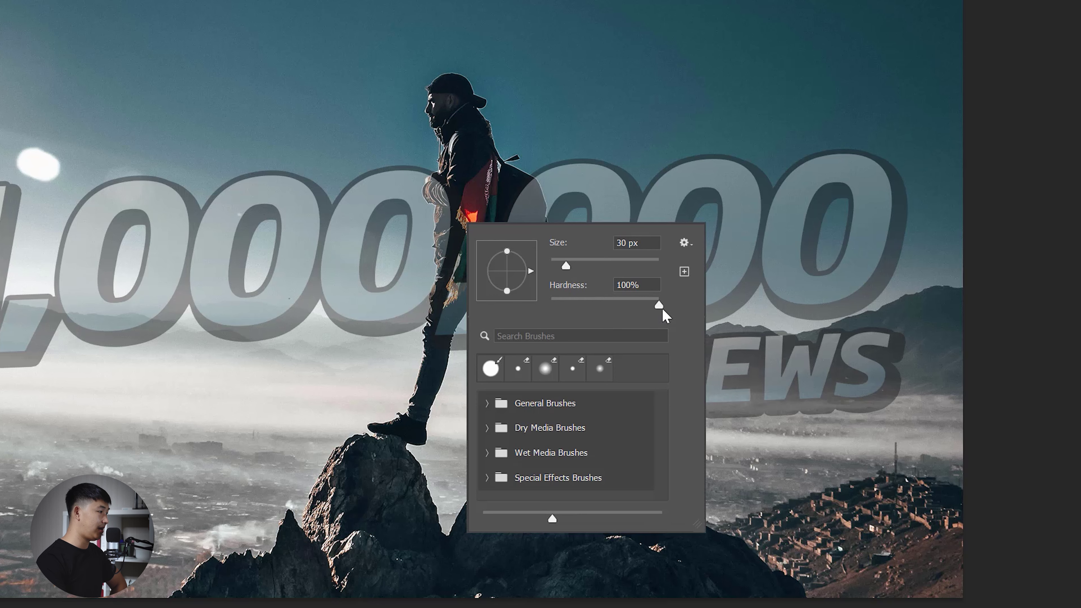
pyautogui.click(639, 286)
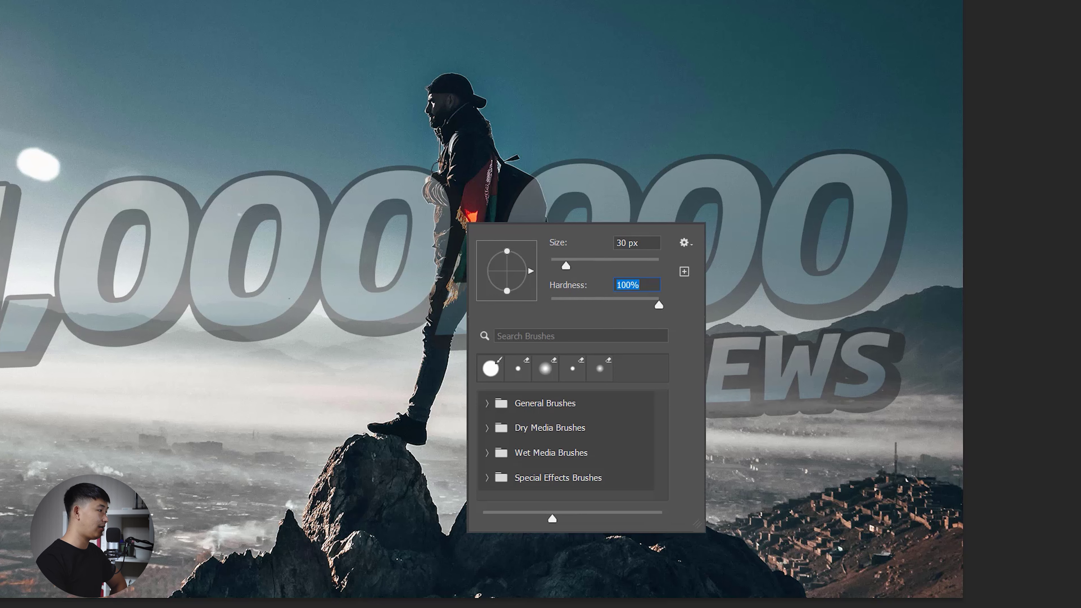
pyautogui.press('Return')
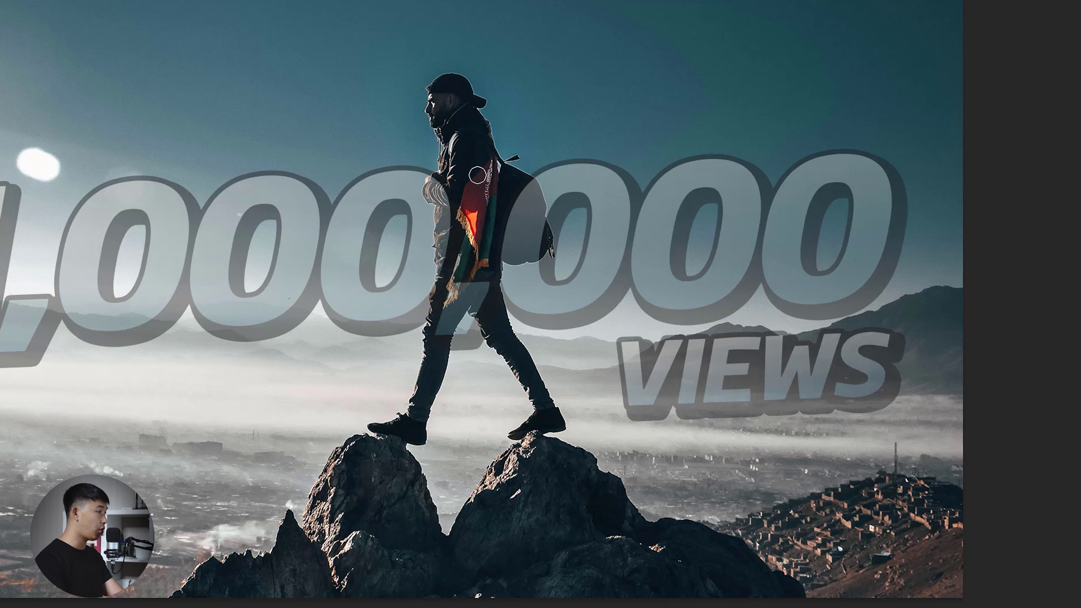
# Paint a first black dab on the mask over the flag and enlarge the brush
pyautogui.click(475, 214)
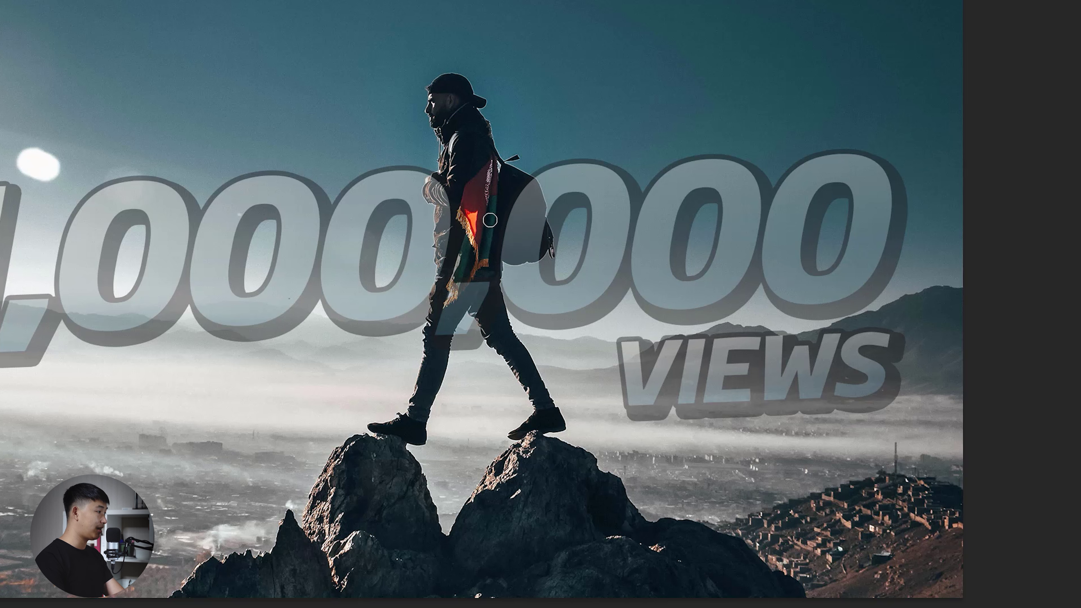
pyautogui.press(']')
pyautogui.press(']')
pyautogui.press(']')
pyautogui.press(']')
pyautogui.press(']')
pyautogui.press(']')
pyautogui.press(']')
pyautogui.press(']')
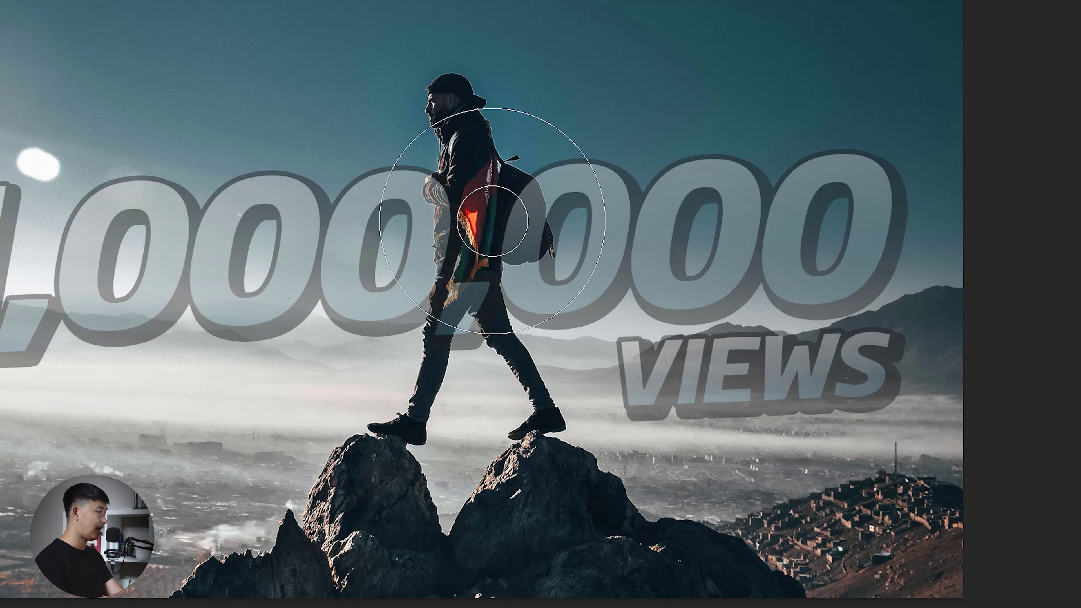
pyautogui.press(']')
pyautogui.press(']')
pyautogui.press(']')
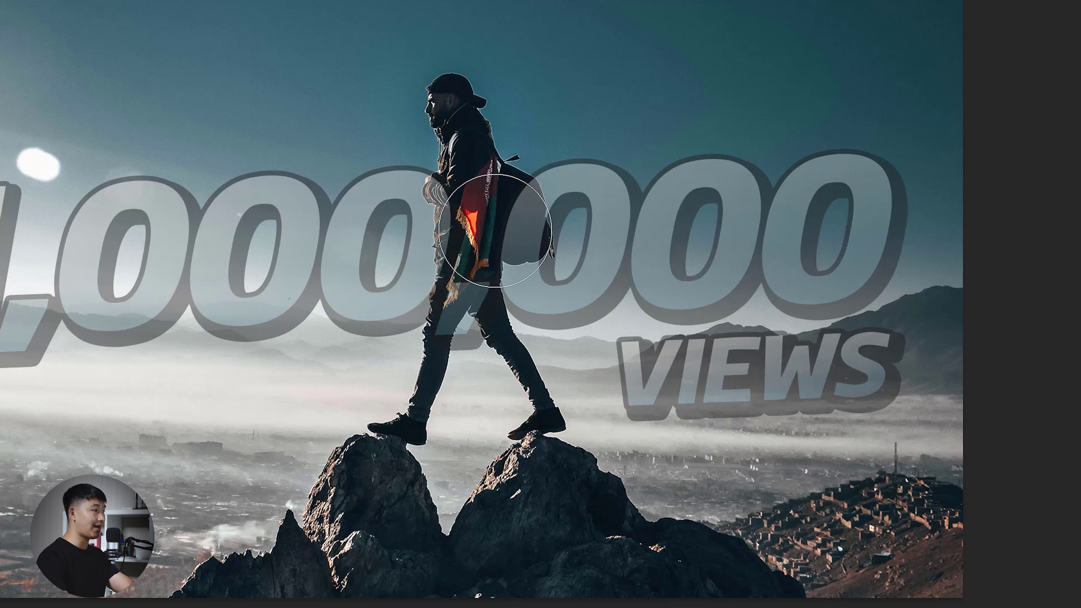
pyautogui.scroll(-1, 506, 246)
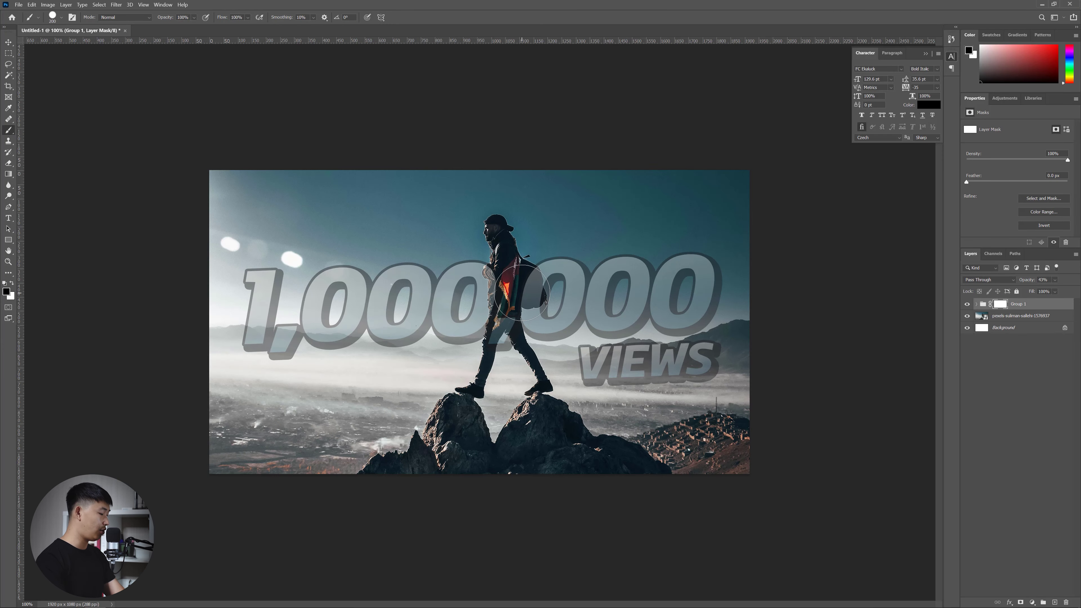
# Zoom to 500% on the hiker's torso and shrink the brush to 35 px
pyautogui.hotkey('ctrl', '+')
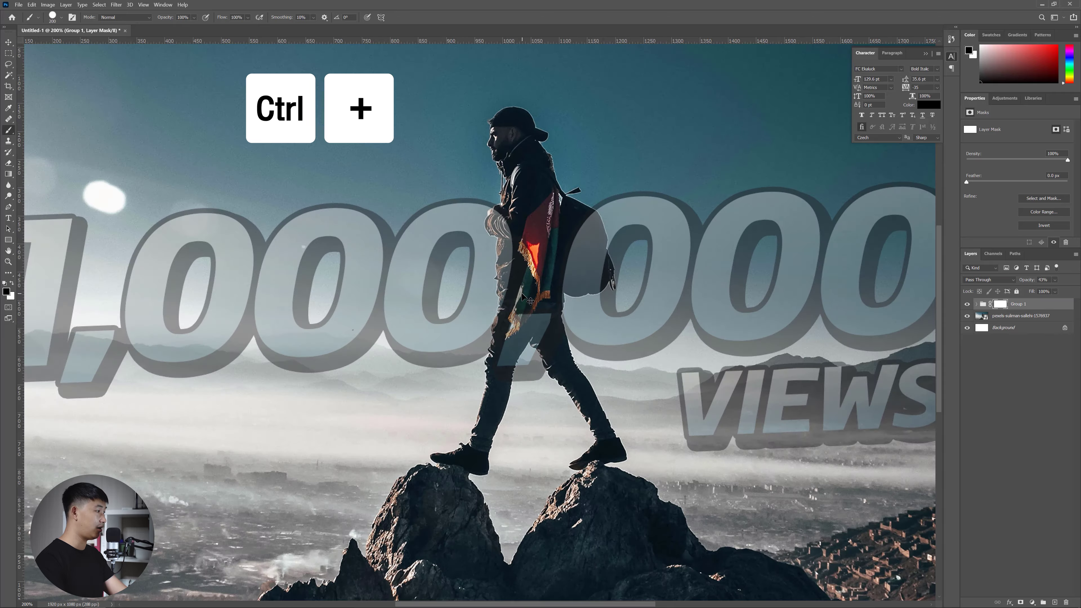
pyautogui.hotkey('ctrl', '+')
pyautogui.hotkey('ctrl', '+')
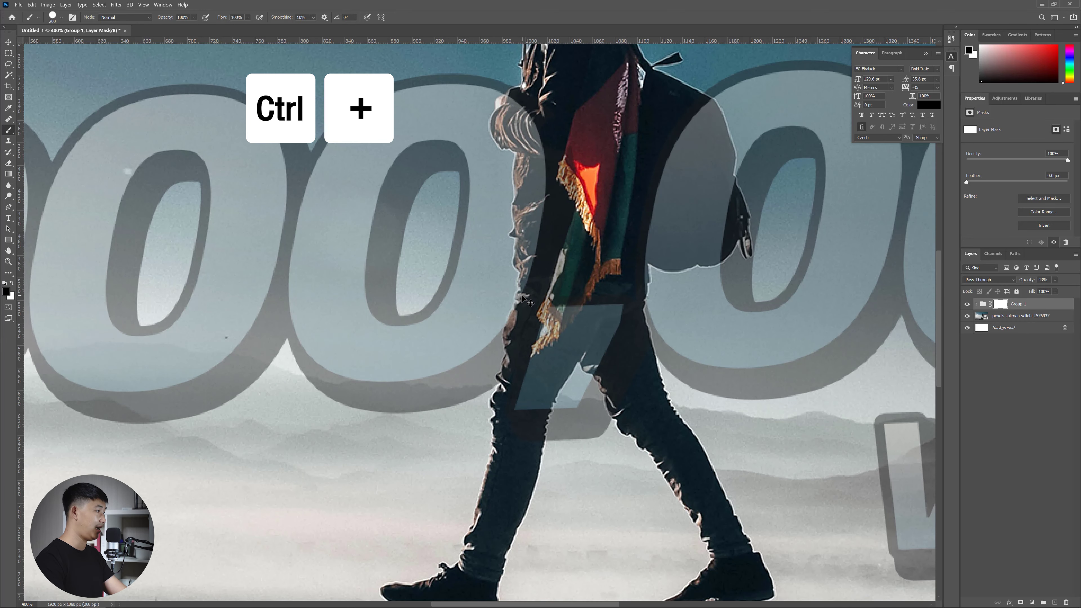
pyautogui.hotkey('ctrl', '+')
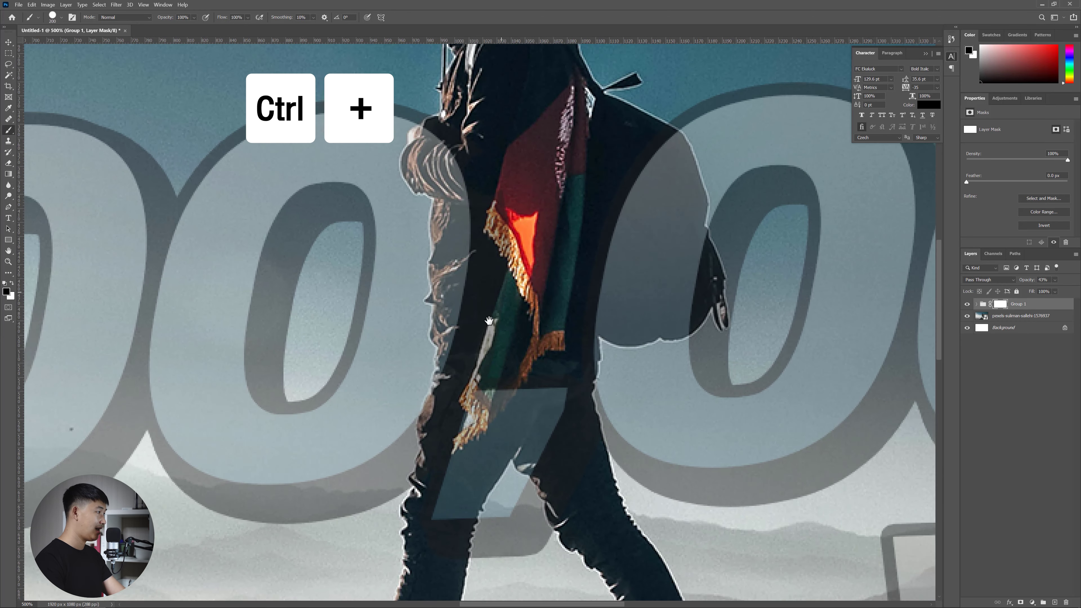
pyautogui.moveTo(525, 298)
pyautogui.mouseDown()
pyautogui.moveTo(498, 336)
pyautogui.moveTo(500, 324)
pyautogui.mouseUp()
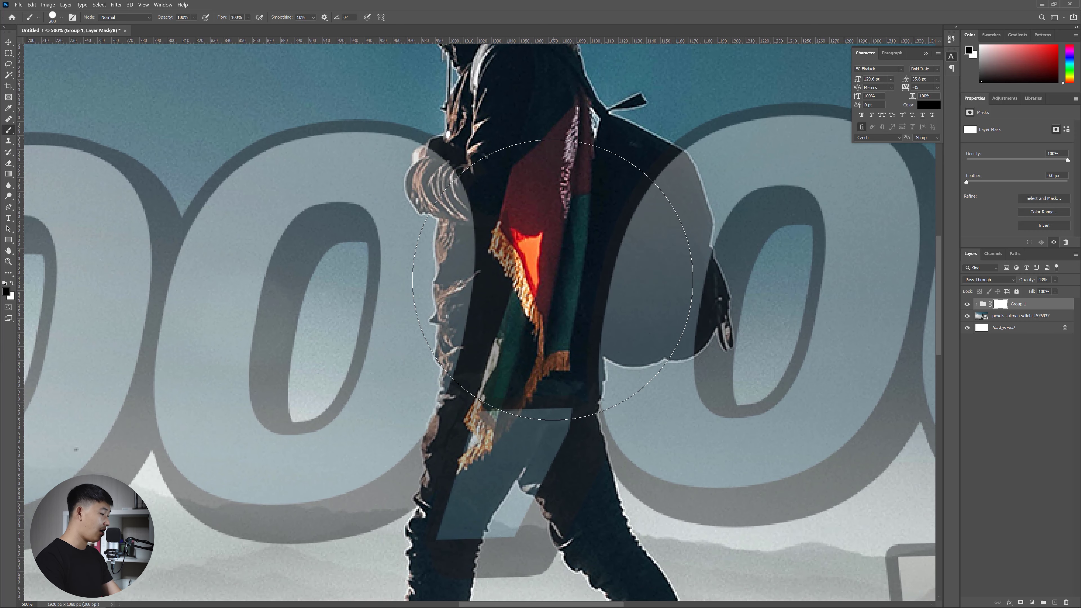
pyautogui.press('[')
pyautogui.press('[')
pyautogui.press('[')
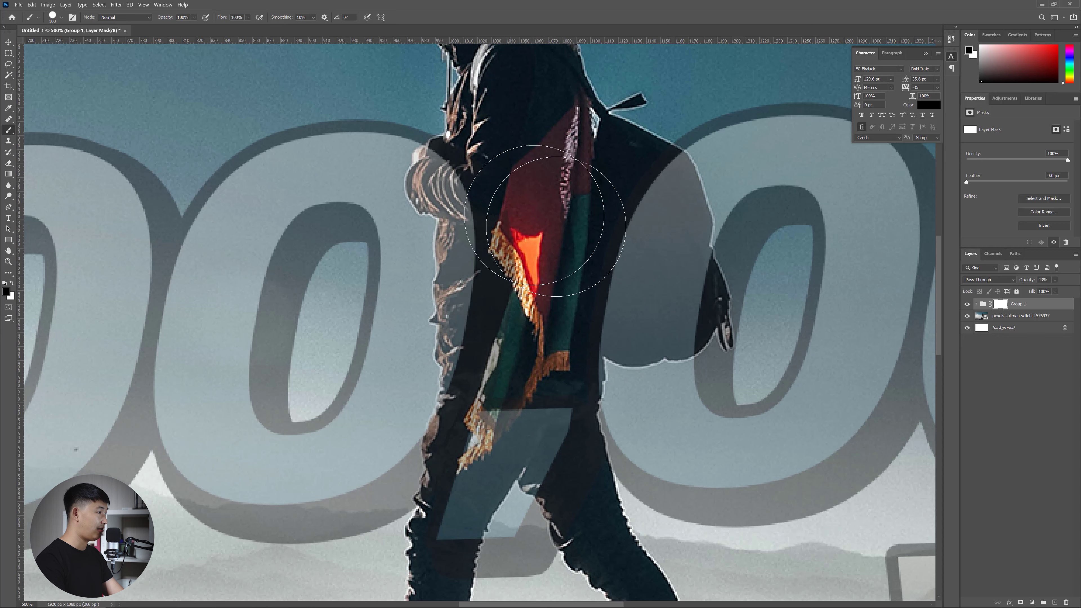
pyautogui.press('[')
pyautogui.press('[')
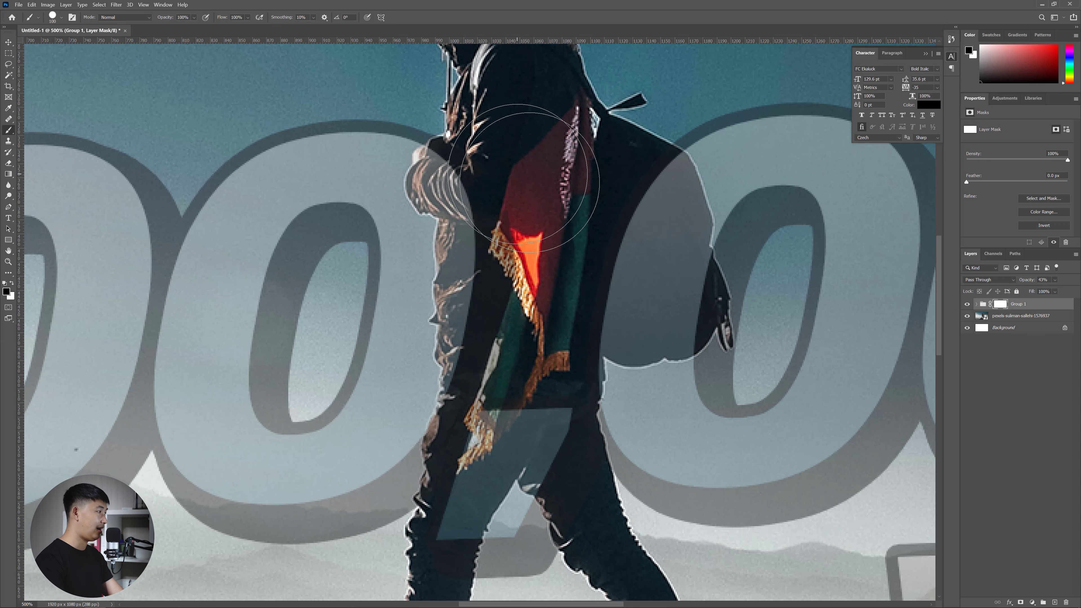
pyautogui.press('[')
pyautogui.press('[')
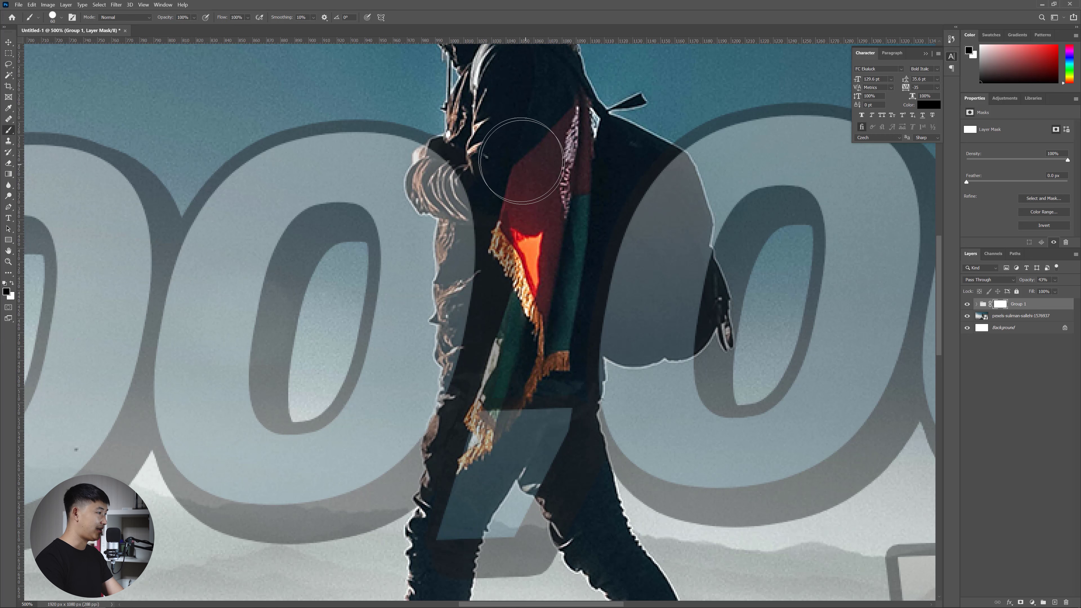
pyautogui.press('[')
pyautogui.press('[')
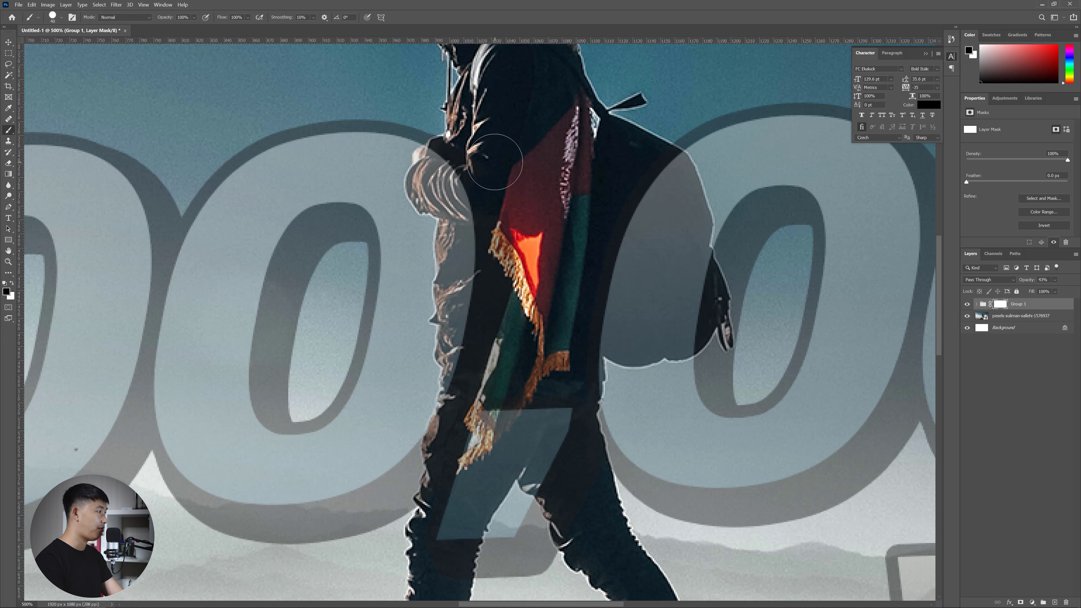
pyautogui.press('[')
# Set black as the foreground colour and mask the text around the hiker's hair edge
pyautogui.click(7, 293)
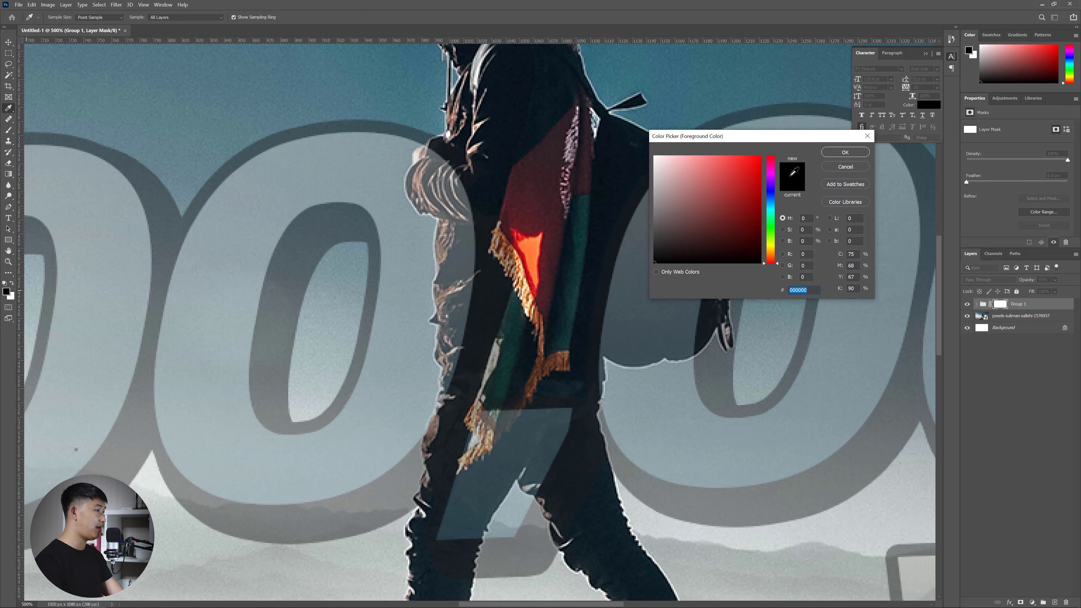
pyautogui.click(838, 154)
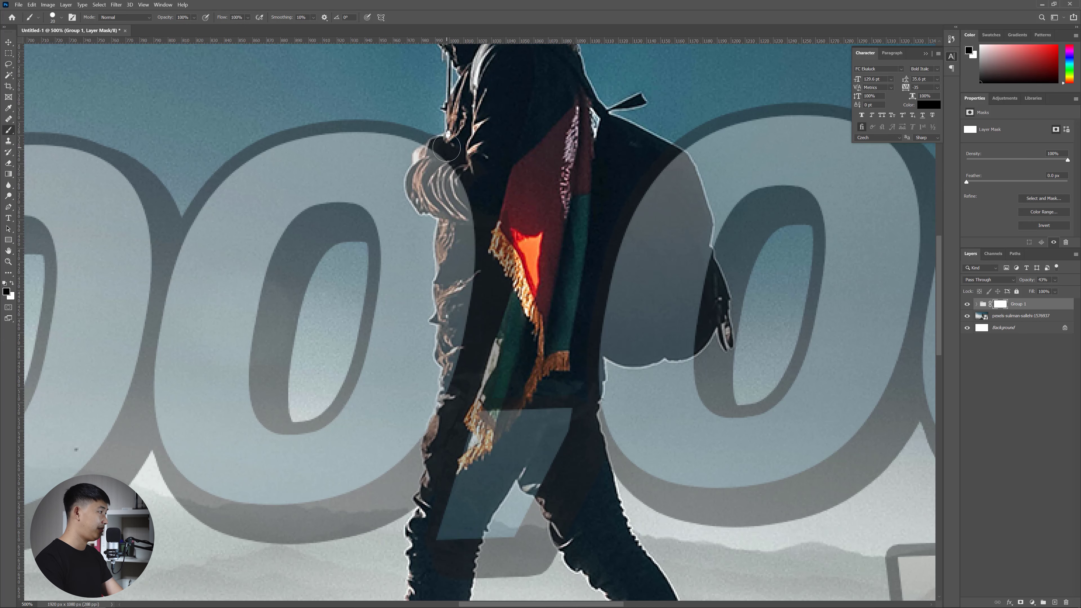
pyautogui.moveTo(447, 147); pyautogui.dragTo(436, 155)
# Shrink the brush for detail and mask the text away along the hiker's hand
pyautogui.scroll(-3, 435, 170)
pyautogui.scroll(3, 442, 192)
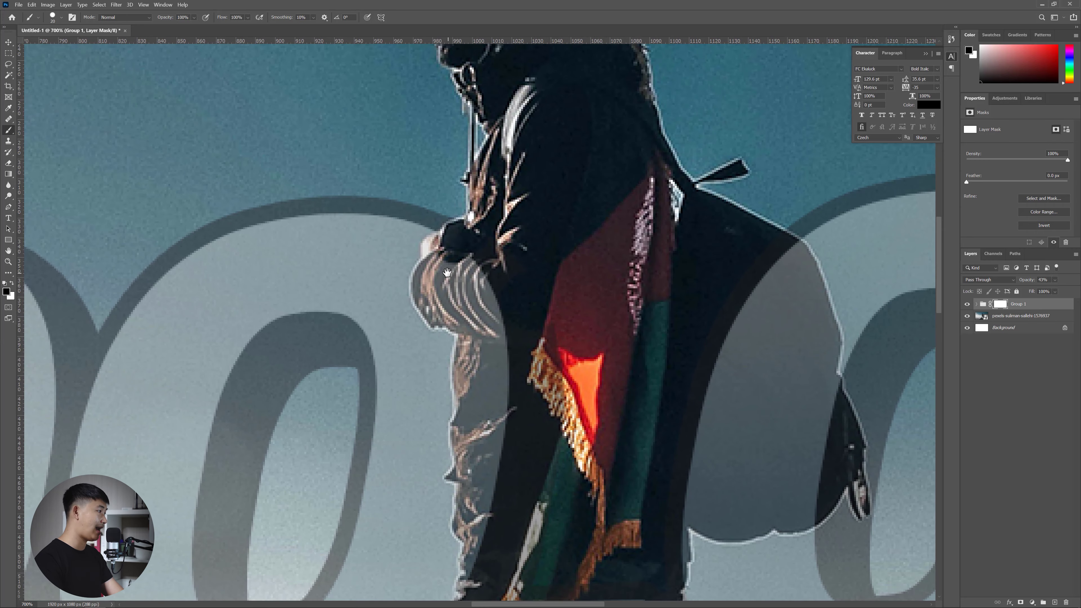
pyautogui.scroll(1, 461, 249)
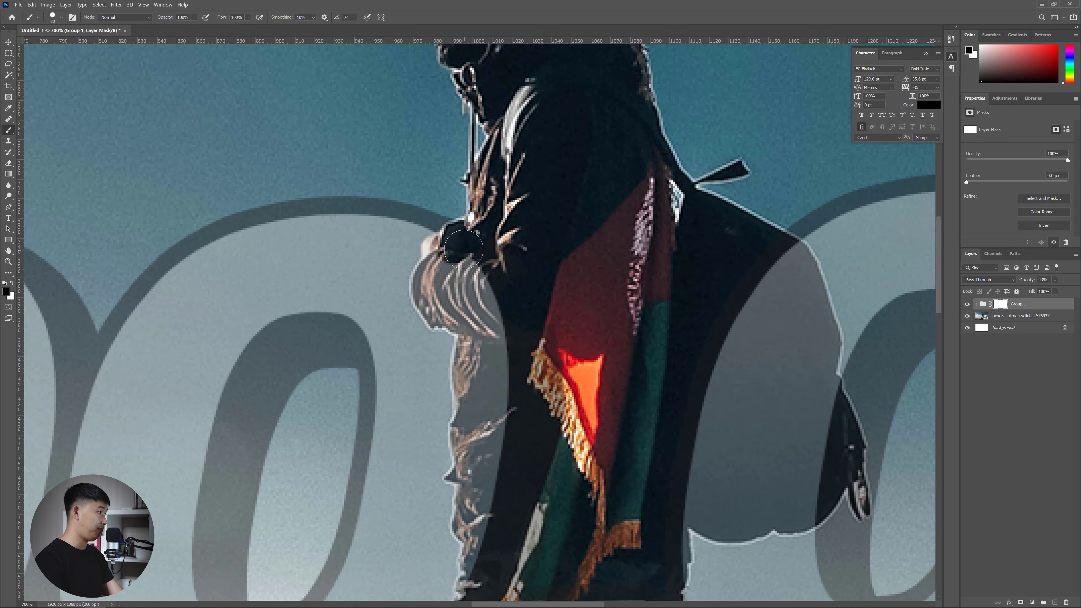
pyautogui.press('[')
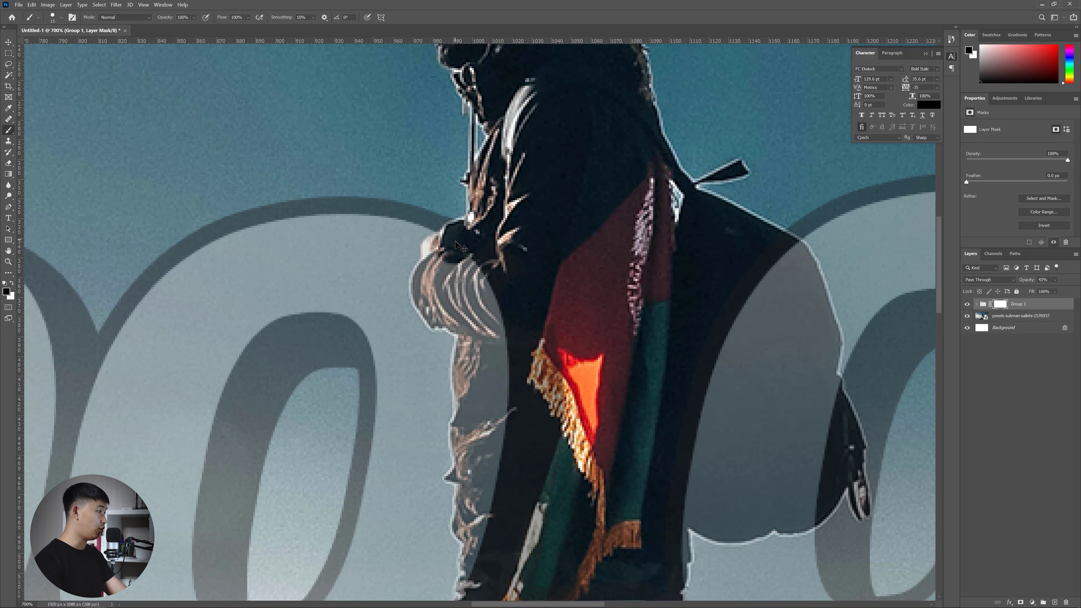
pyautogui.scroll(1, 458, 245)
pyautogui.scroll(-1, 455, 242)
pyautogui.scroll(1, 453, 238)
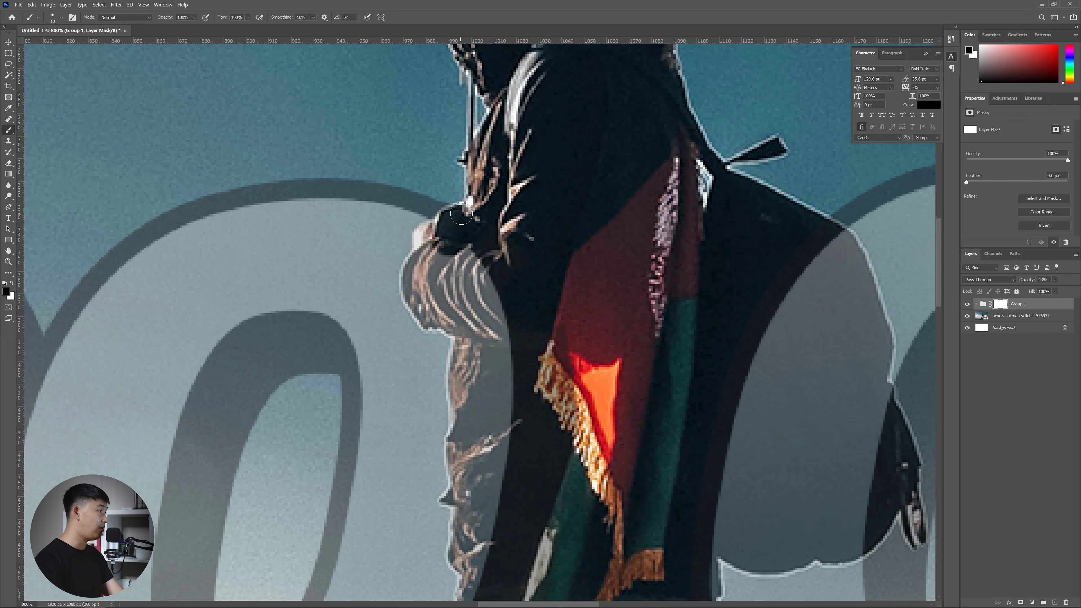
pyautogui.scroll(-1, 466, 208)
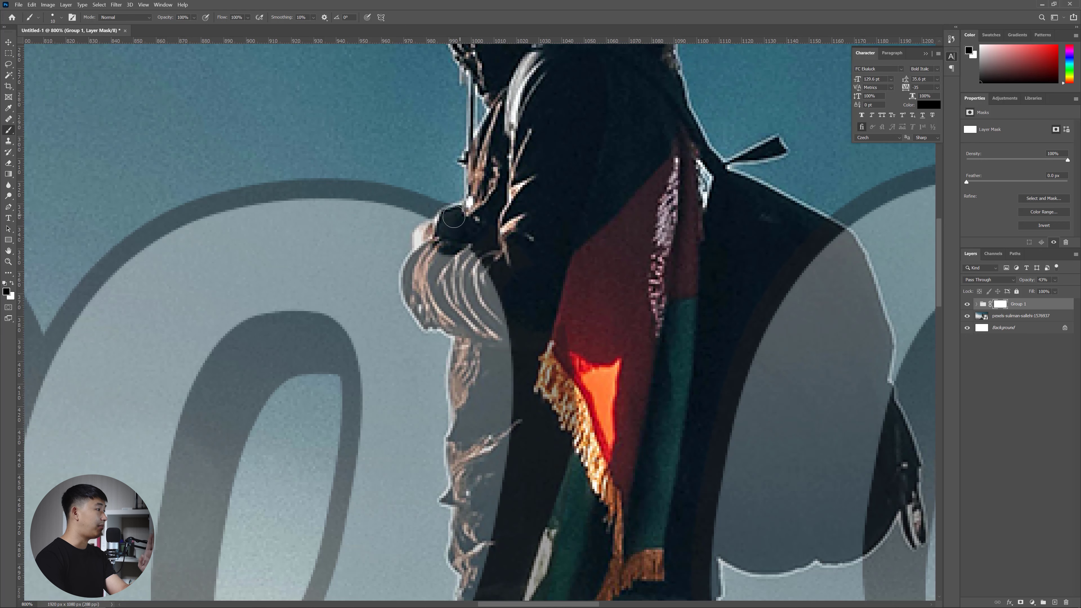
pyautogui.scroll(1, 449, 220)
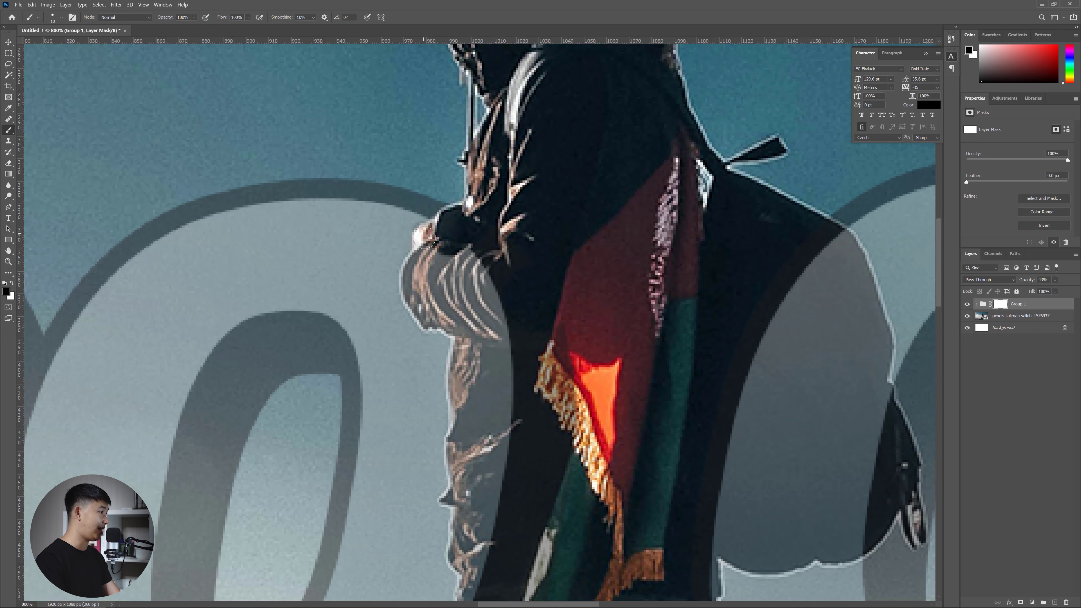
pyautogui.moveTo(424, 237)
pyautogui.mouseDown()
pyautogui.moveTo(411, 286)
pyautogui.moveTo(426, 315)
pyautogui.moveTo(463, 339)
pyautogui.moveTo(456, 450)
pyautogui.moveTo(470, 188)
pyautogui.moveTo(453, 188)
pyautogui.moveTo(456, 217)
pyautogui.mouseUp()
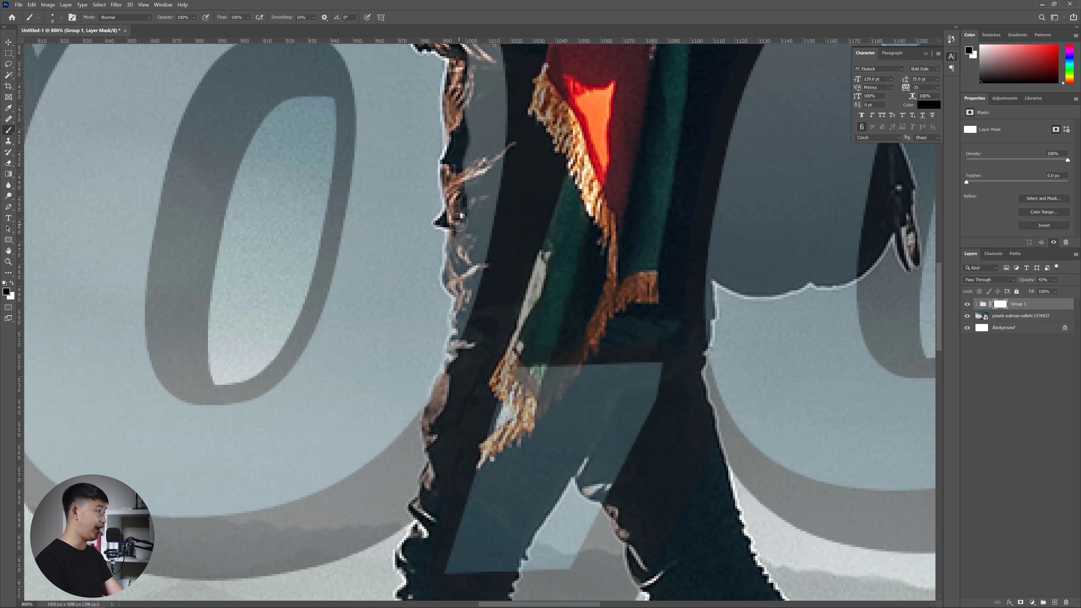
# Paint the mask down the fringe edge and along the outer and inner leg edges
pyautogui.moveTo(452, 262); pyautogui.dragTo(451, 279)
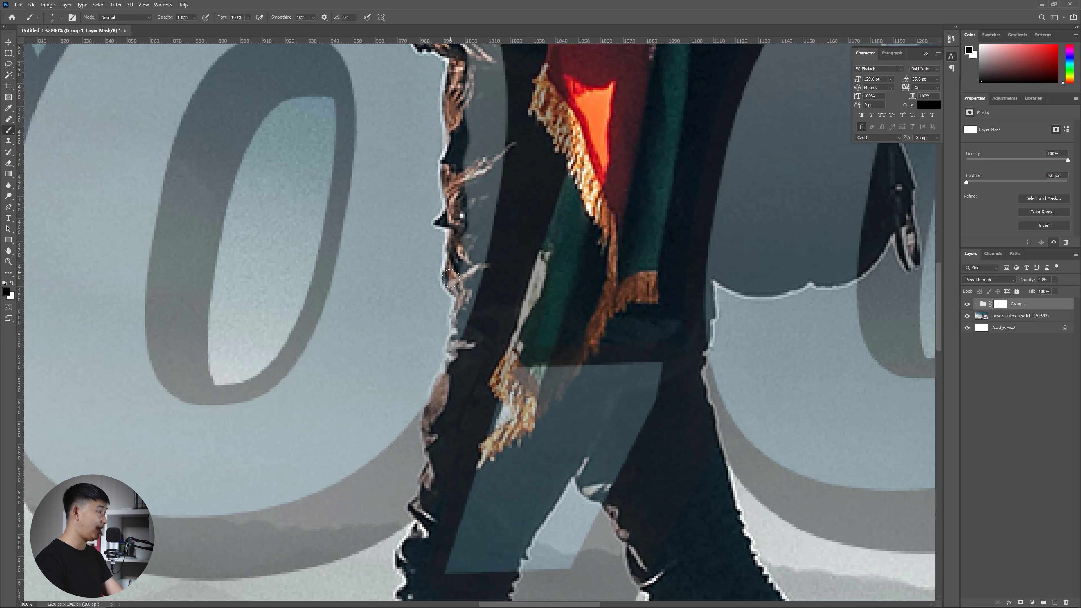
pyautogui.moveTo(460, 318); pyautogui.dragTo(435, 421)
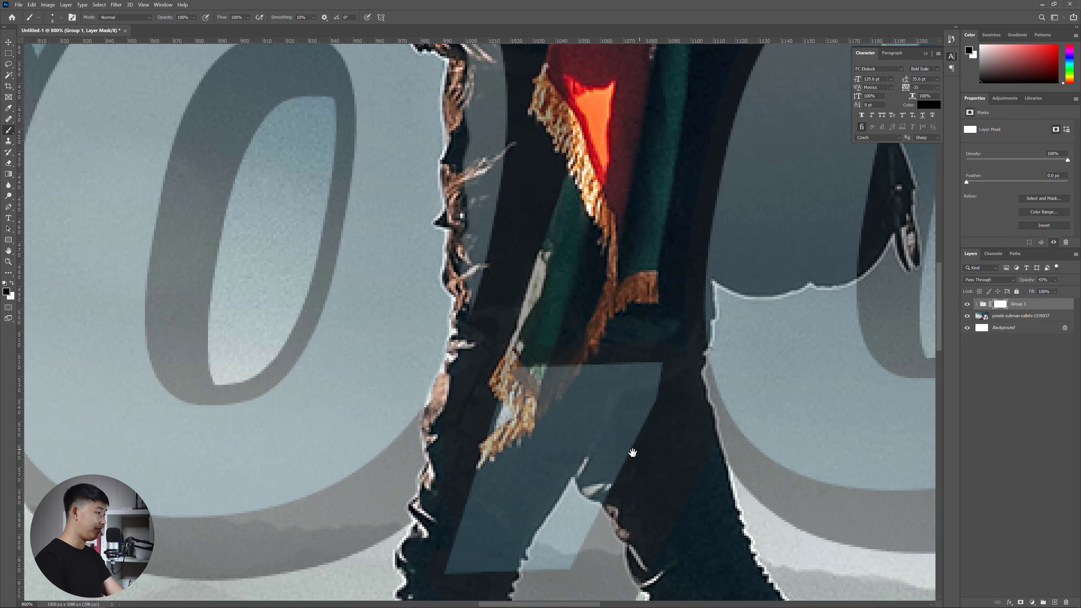
pyautogui.moveTo(632, 452); pyautogui.dragTo(430, 447)
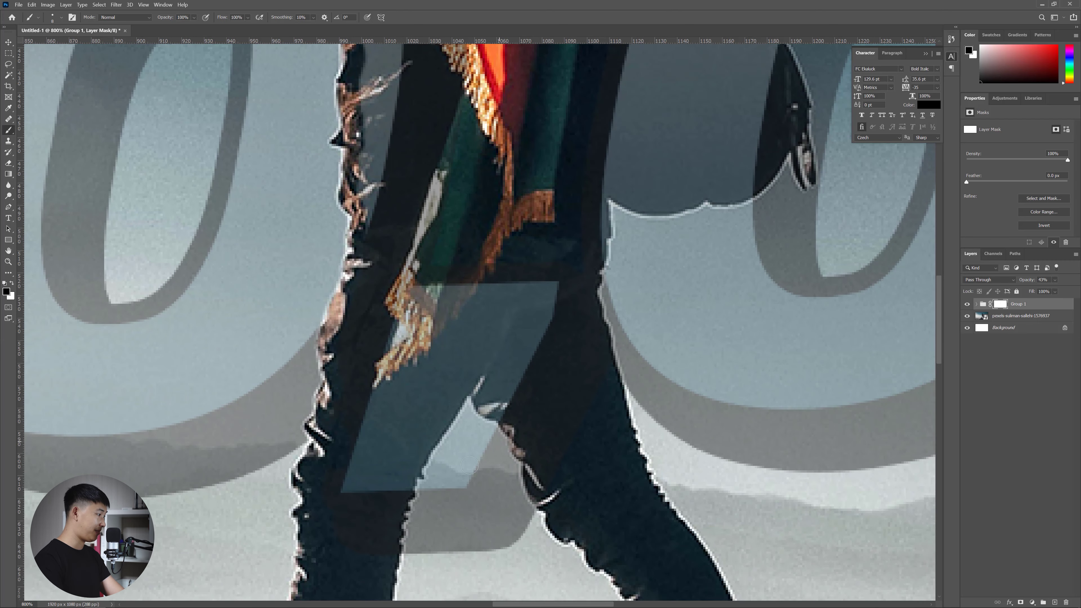
pyautogui.moveTo(407, 488)
pyautogui.mouseDown()
pyautogui.moveTo(472, 385)
pyautogui.moveTo(501, 414)
pyautogui.mouseUp()
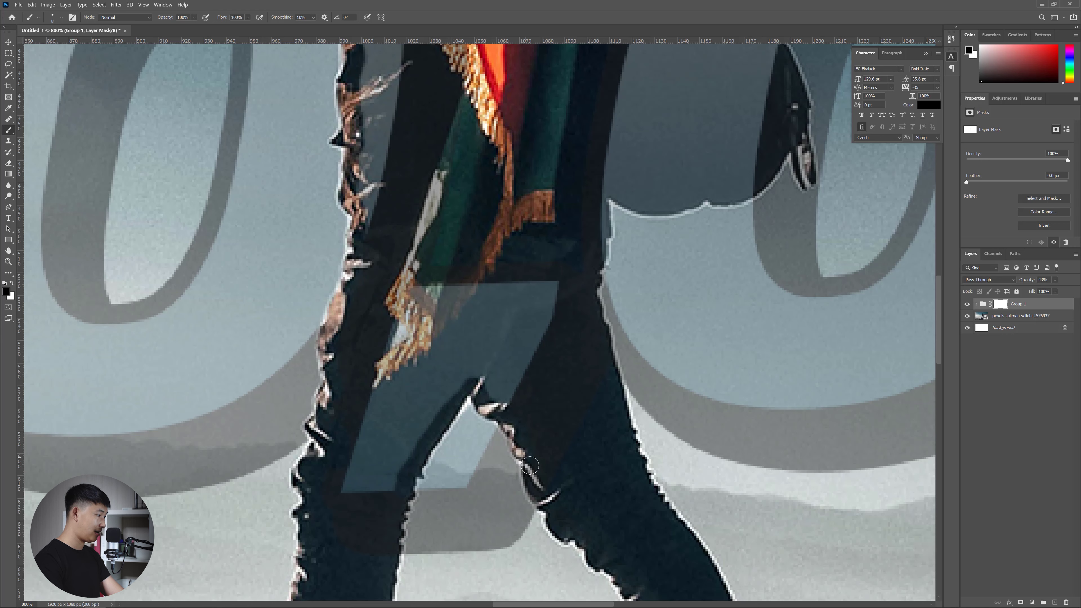
pyautogui.moveTo(530, 465); pyautogui.dragTo(533, 481)
pyautogui.moveTo(420, 480); pyautogui.dragTo(414, 459)
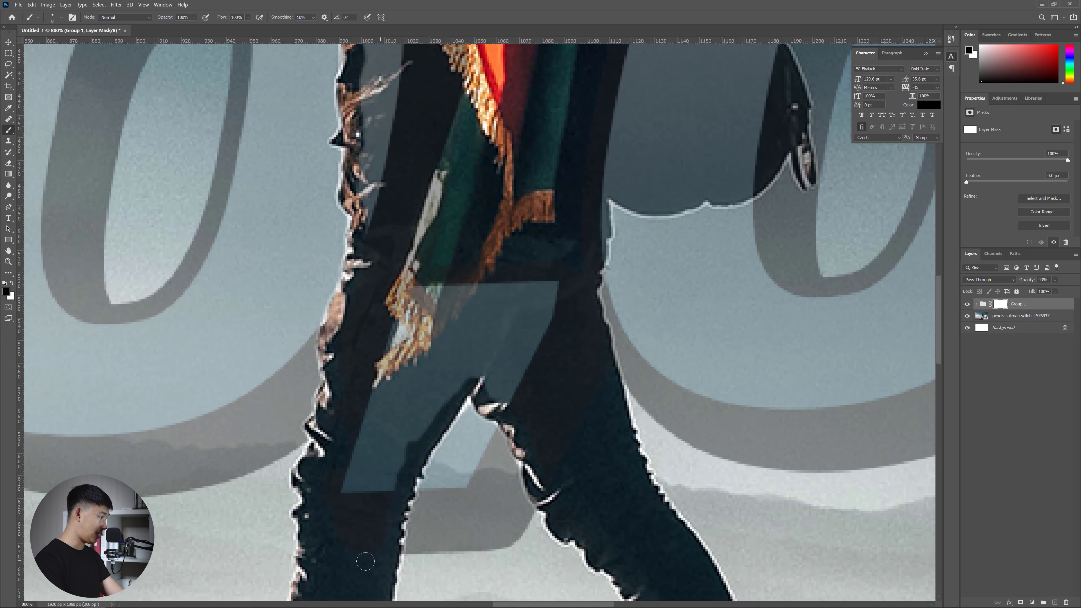
# Mask the text along and beside the hiker's hip
pyautogui.moveTo(583, 487); pyautogui.dragTo(421, 340)
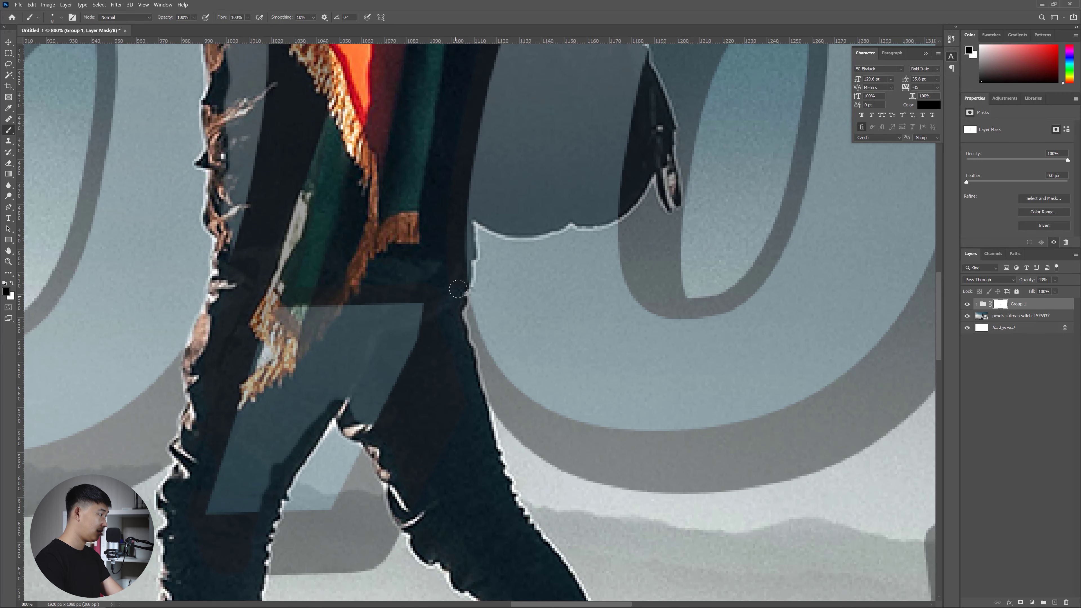
pyautogui.moveTo(464, 269)
pyautogui.mouseDown()
pyautogui.moveTo(473, 201)
pyautogui.moveTo(490, 224)
pyautogui.moveTo(534, 229)
pyautogui.mouseUp()
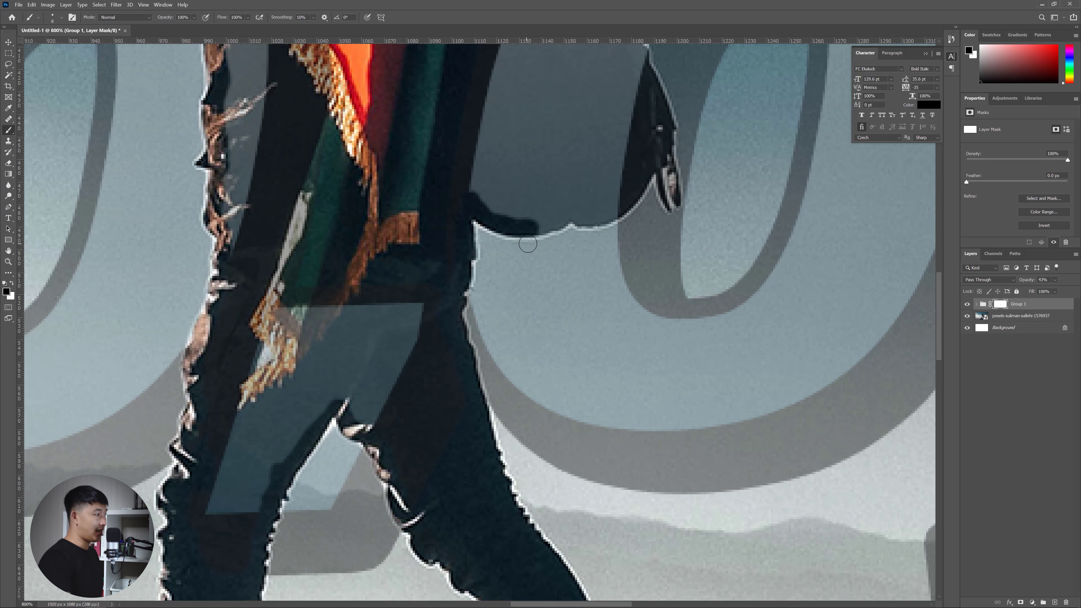
pyautogui.moveTo(556, 261); pyautogui.dragTo(527, 267)
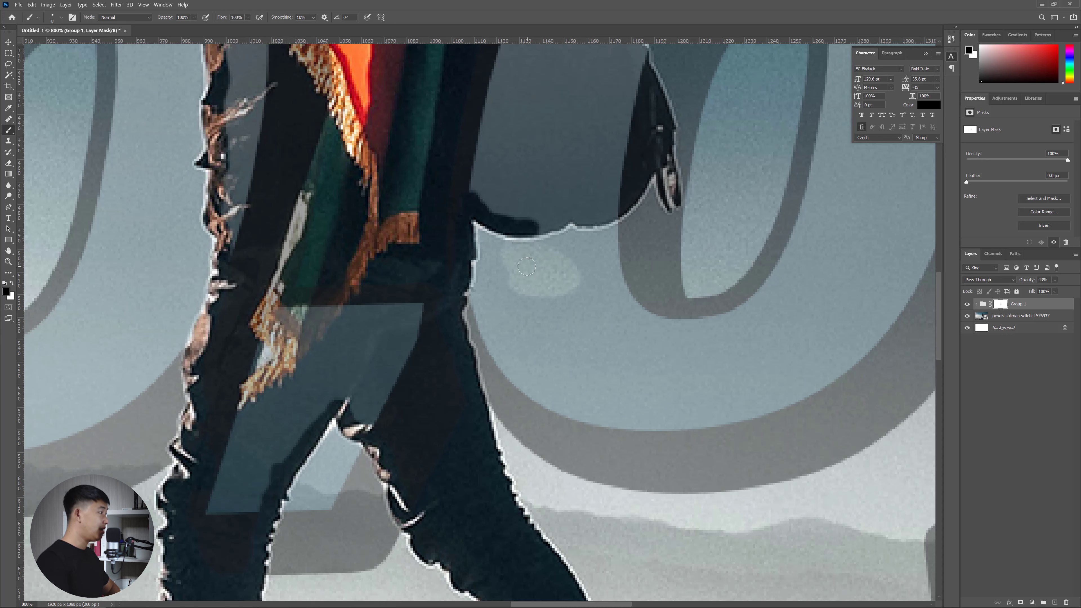
# Switch the foreground to white (ffffff) and paint away the pale patch beside the hip
pyautogui.click(8, 293)
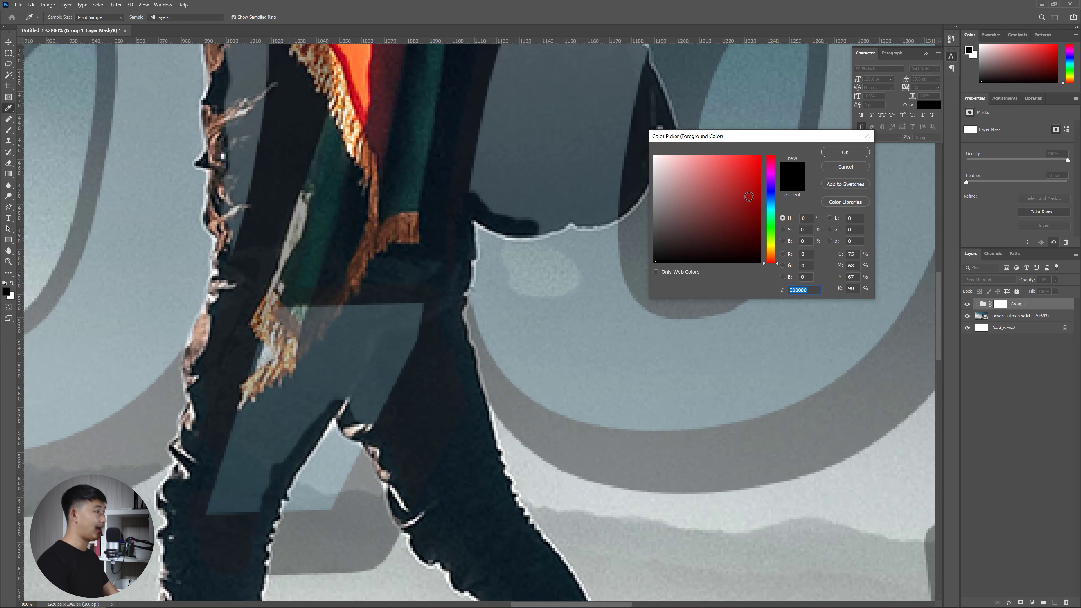
pyautogui.write('ffffff')
pyautogui.click(828, 158)
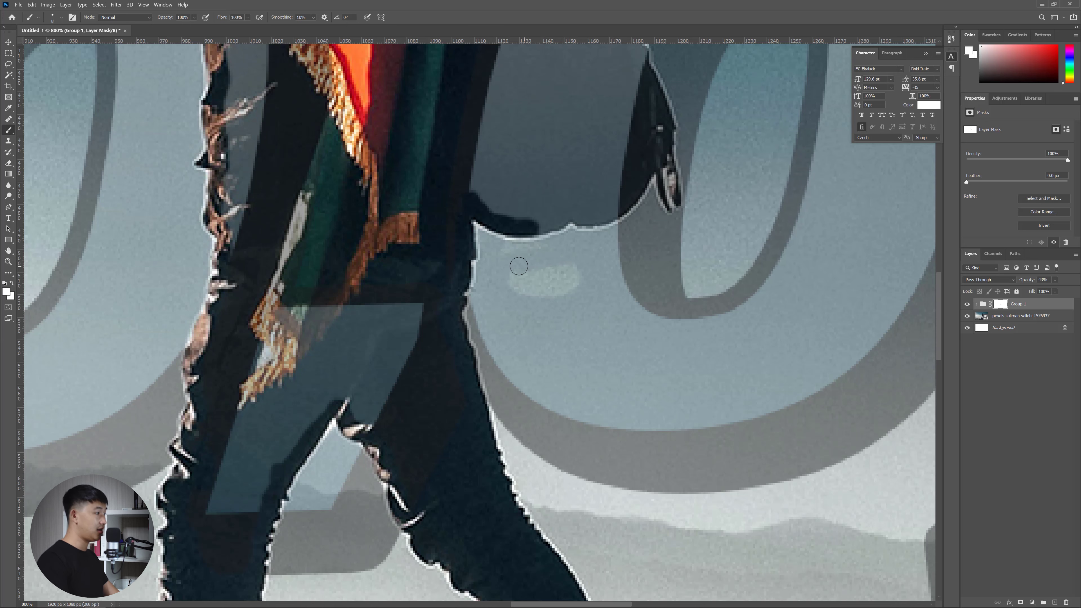
pyautogui.moveTo(595, 265)
pyautogui.mouseDown()
pyautogui.moveTo(555, 282)
pyautogui.moveTo(503, 279)
pyautogui.mouseUp()
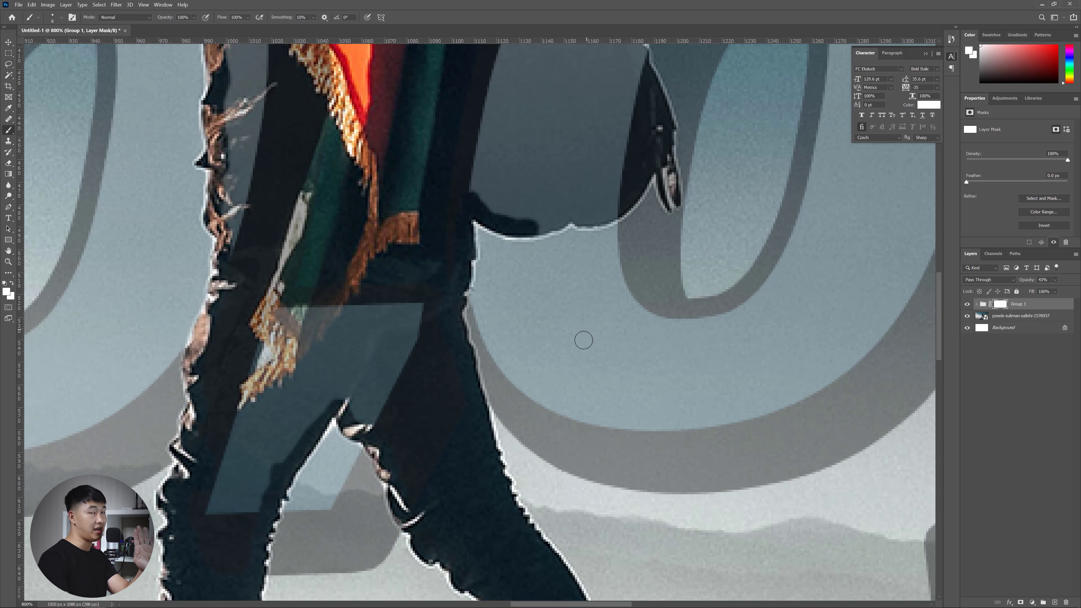
# Switch back to black and mask the text along the backpack's lower edge and strap
pyautogui.click(8, 294)
pyautogui.click(840, 152)
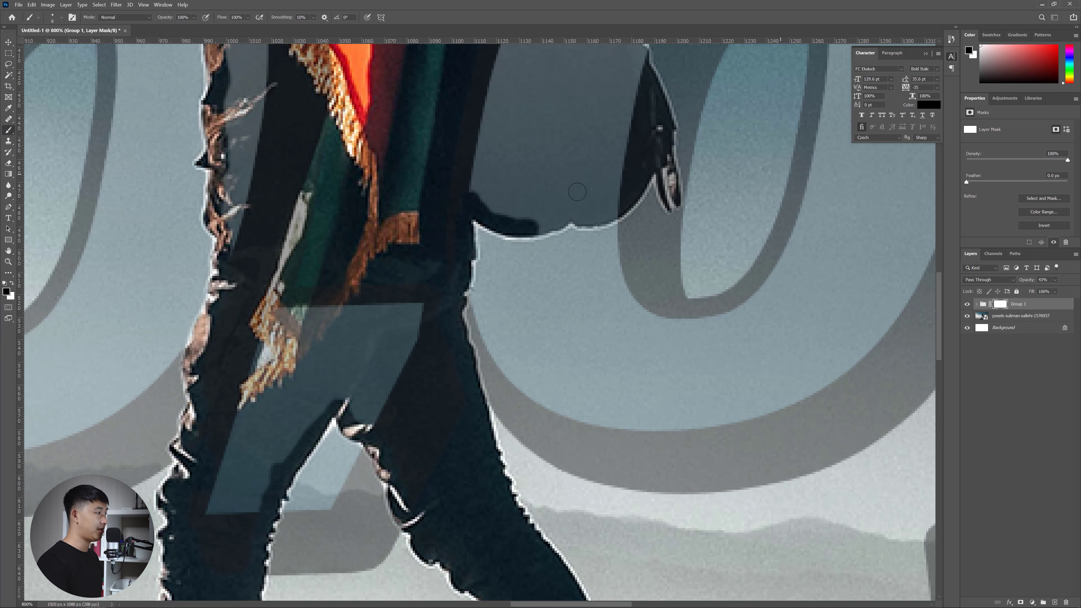
pyautogui.moveTo(535, 217); pyautogui.dragTo(612, 217)
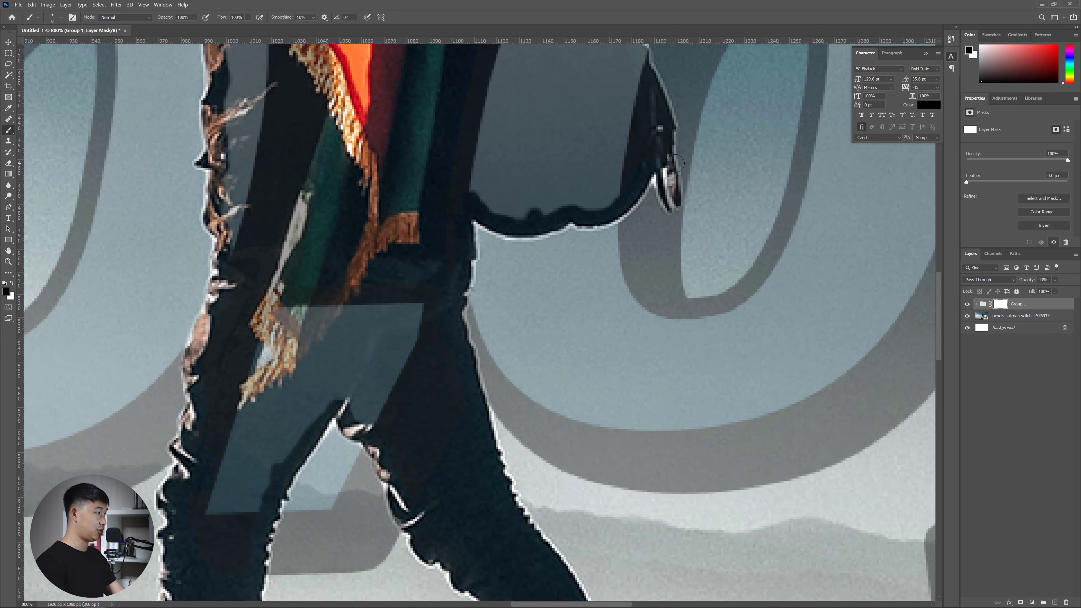
pyautogui.hotkey('ctrl', '+')
pyautogui.moveTo(732, 110); pyautogui.dragTo(549, 278)
pyautogui.hotkey('ctrl', '-')
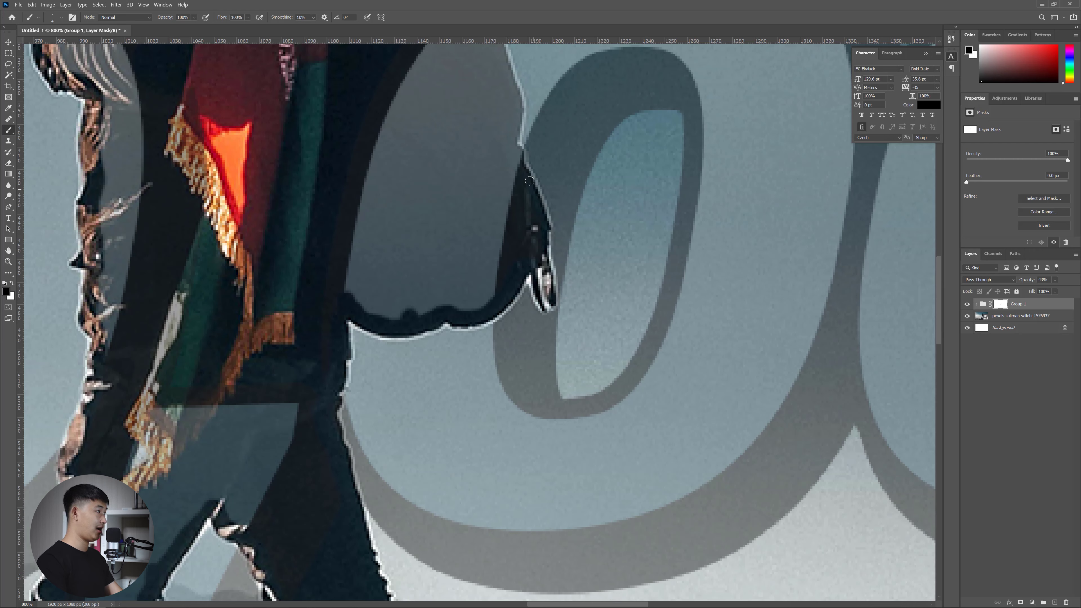
pyautogui.moveTo(515, 158)
pyautogui.mouseDown()
pyautogui.moveTo(511, 150)
pyautogui.moveTo(567, 349)
pyautogui.moveTo(567, 269)
pyautogui.moveTo(496, 184)
pyautogui.moveTo(574, 165)
pyautogui.mouseUp()
pyautogui.press(']')
pyautogui.press(']')
pyautogui.press(']')
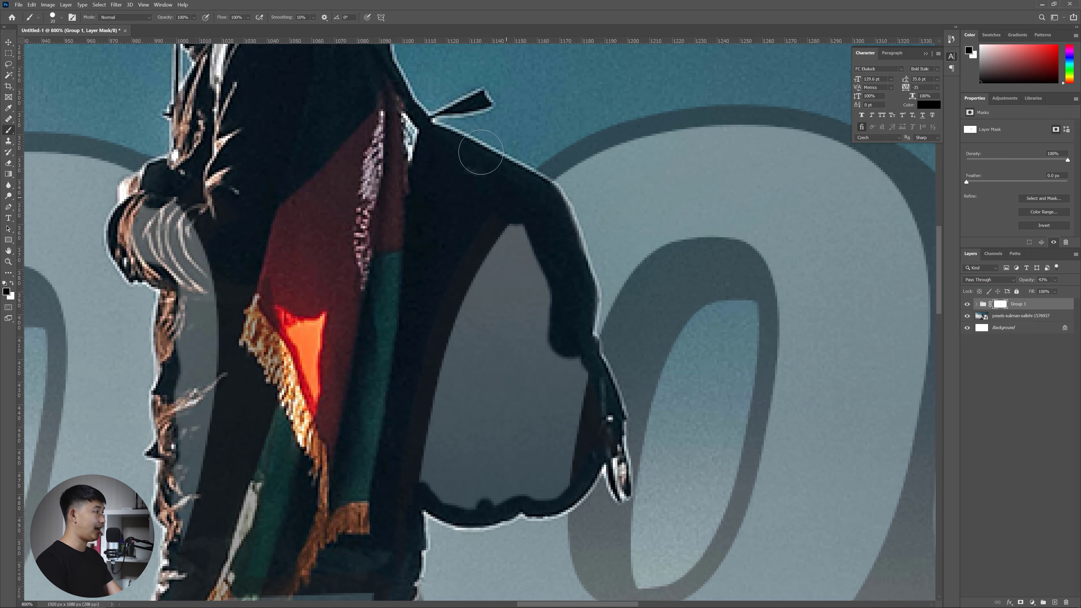
# Enlarge the brush and hide the text over the hiker's arm and the gap under it
pyautogui.moveTo(517, 295); pyautogui.dragTo(789, 452)
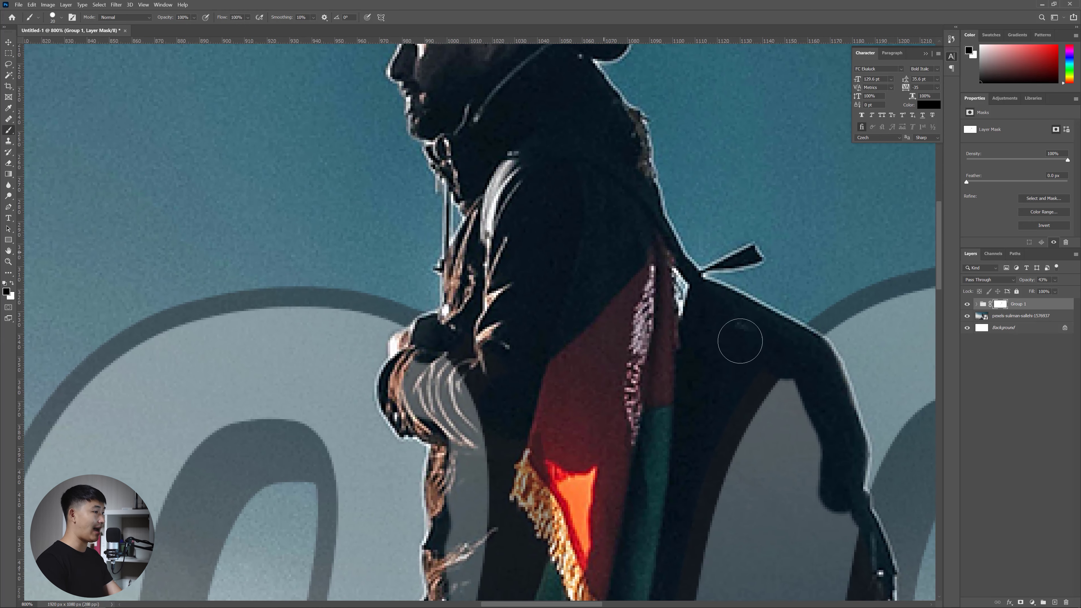
pyautogui.moveTo(736, 339); pyautogui.dragTo(557, 239)
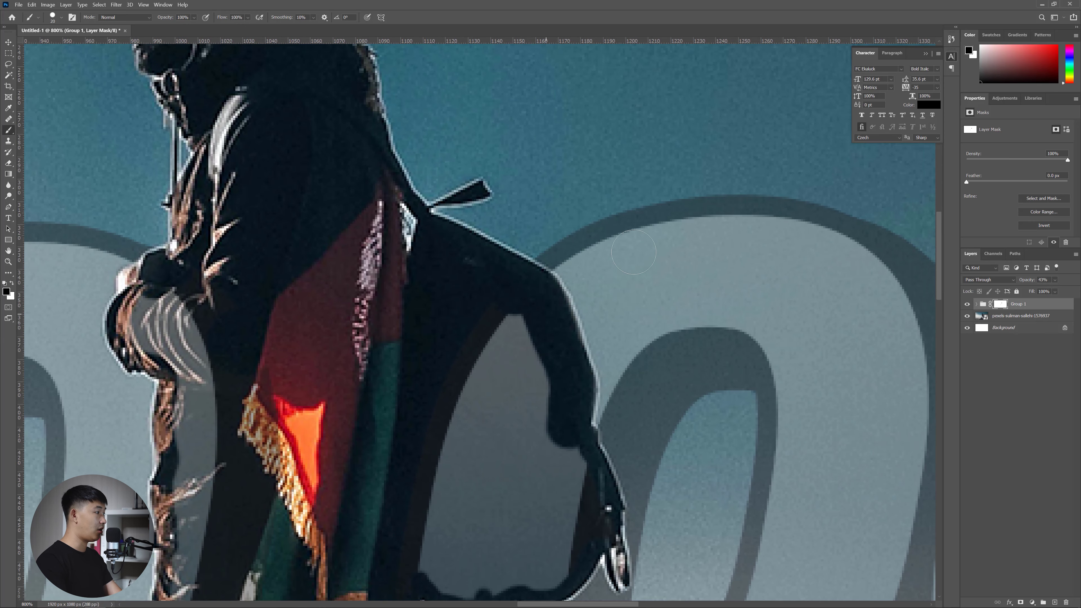
pyautogui.moveTo(485, 337); pyautogui.dragTo(625, 208)
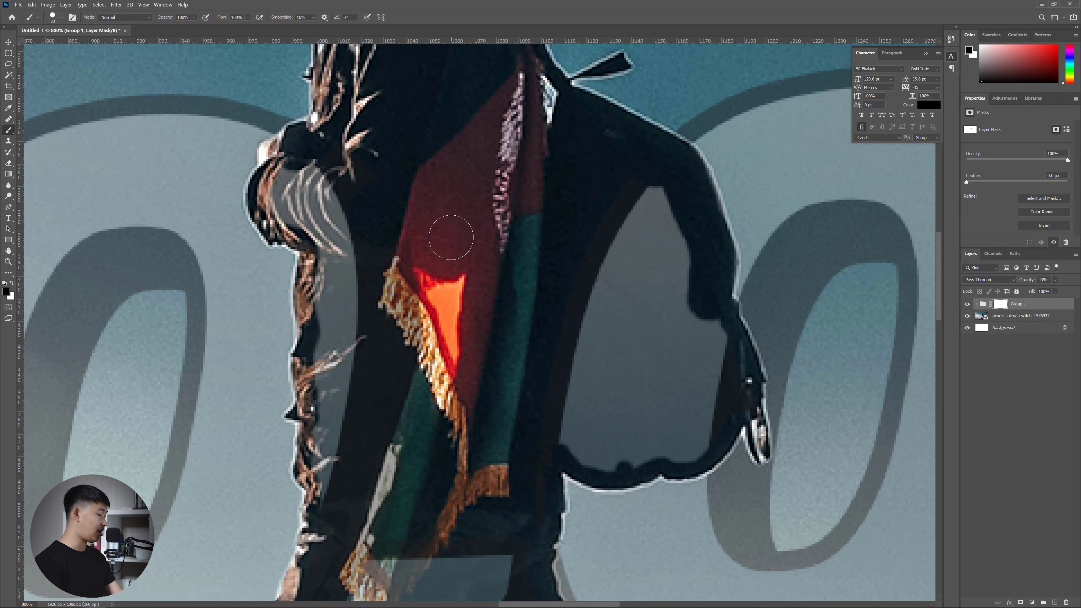
pyautogui.press(']')
pyautogui.press(']')
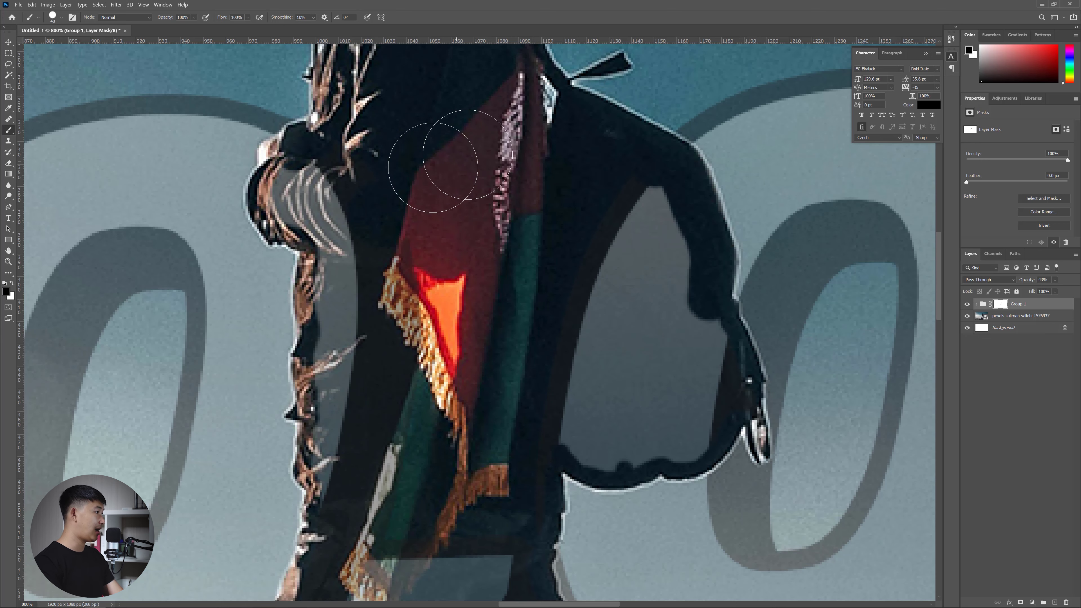
pyautogui.moveTo(341, 169)
pyautogui.mouseDown()
pyautogui.moveTo(323, 178)
pyautogui.moveTo(364, 394)
pyautogui.moveTo(350, 435)
pyautogui.moveTo(352, 299)
pyautogui.mouseUp()
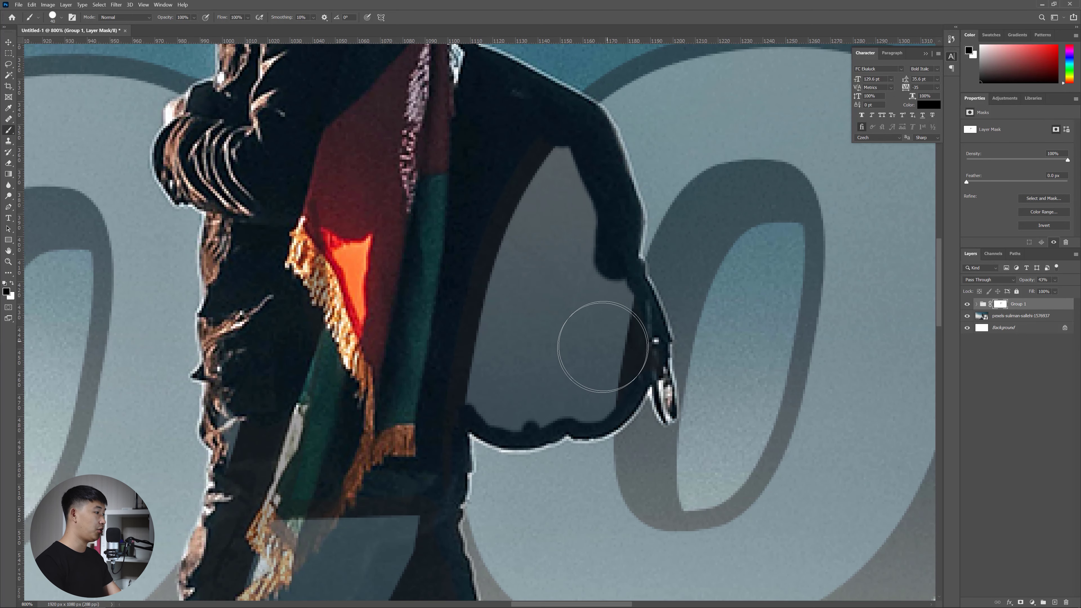
pyautogui.moveTo(531, 164)
pyautogui.mouseDown()
pyautogui.moveTo(578, 252)
pyautogui.moveTo(594, 318)
pyautogui.moveTo(584, 369)
pyautogui.moveTo(548, 387)
pyautogui.moveTo(500, 386)
pyautogui.moveTo(476, 314)
pyautogui.moveTo(528, 167)
pyautogui.moveTo(364, 280)
pyautogui.moveTo(355, 310)
pyautogui.mouseUp()
# Hide the translucent text strip below the fringe and the patch over the left leg
pyautogui.press('h')
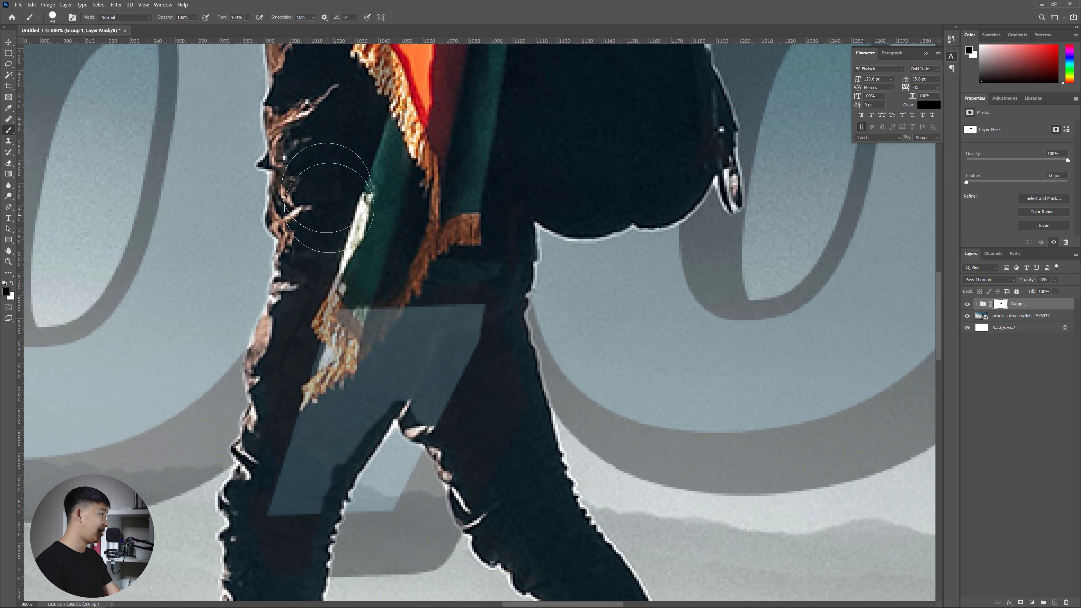
pyautogui.moveTo(326, 339)
pyautogui.mouseDown()
pyautogui.moveTo(410, 290)
pyautogui.moveTo(450, 309)
pyautogui.moveTo(459, 387)
pyautogui.moveTo(409, 352)
pyautogui.moveTo(423, 357)
pyautogui.moveTo(399, 447)
pyautogui.moveTo(411, 426)
pyautogui.moveTo(377, 344)
pyautogui.moveTo(332, 411)
pyautogui.moveTo(352, 255)
pyautogui.mouseUp()
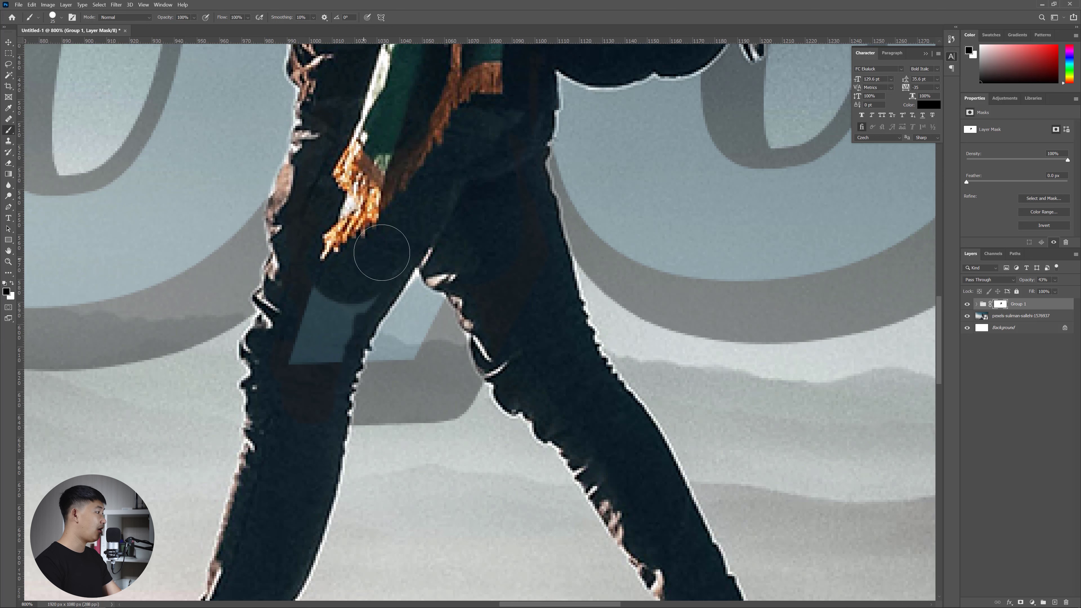
pyautogui.moveTo(355, 260)
pyautogui.mouseDown()
pyautogui.moveTo(314, 366)
pyautogui.moveTo(338, 358)
pyautogui.mouseUp()
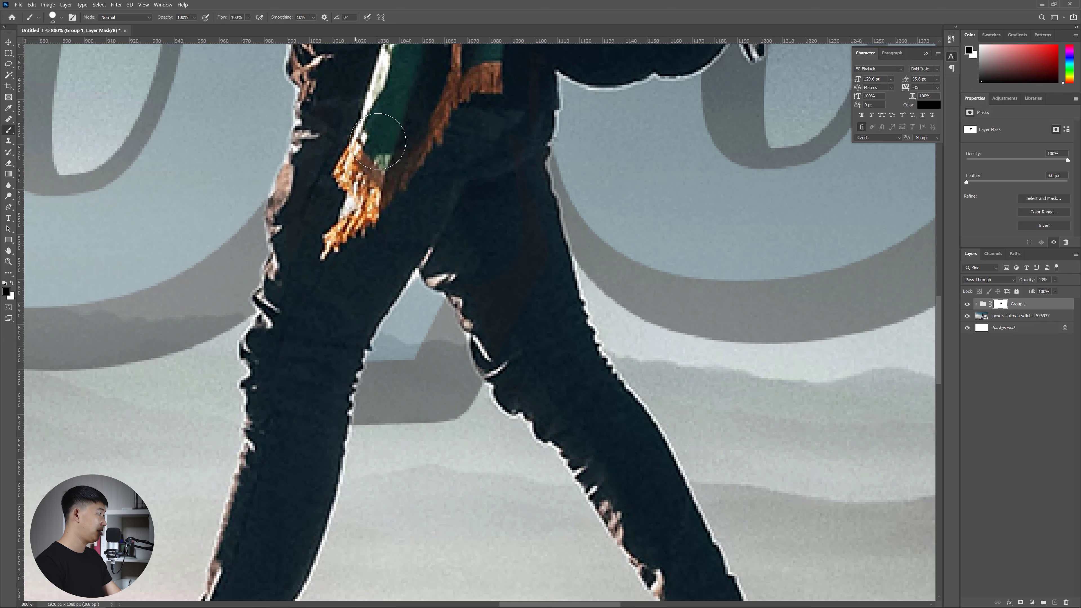
pyautogui.scroll(-3, 378, 141)
pyautogui.scroll(3, 312, 340)
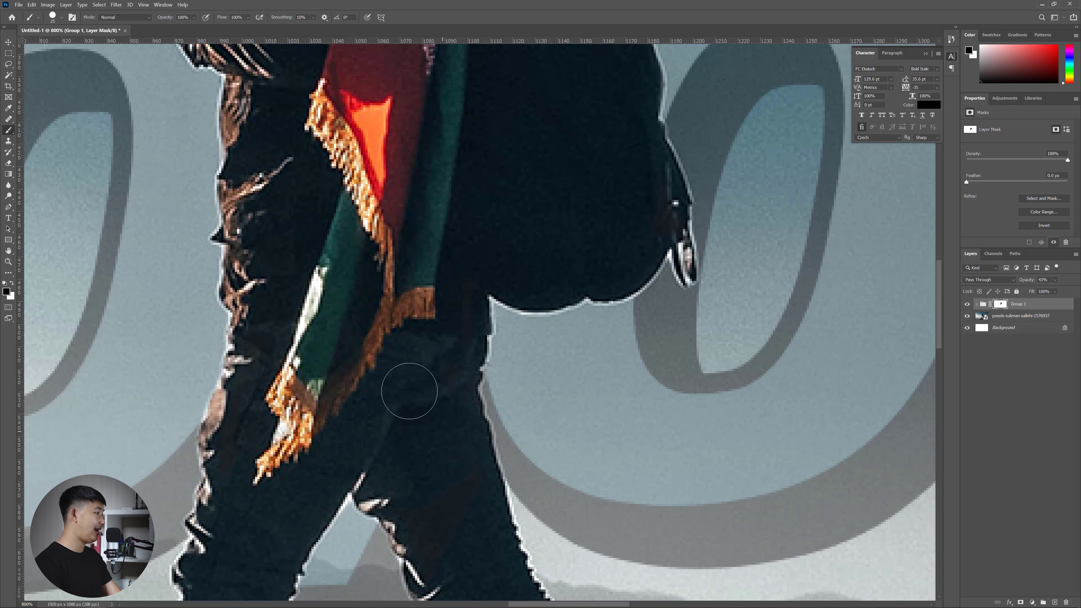
pyautogui.scroll(5, 422, 427)
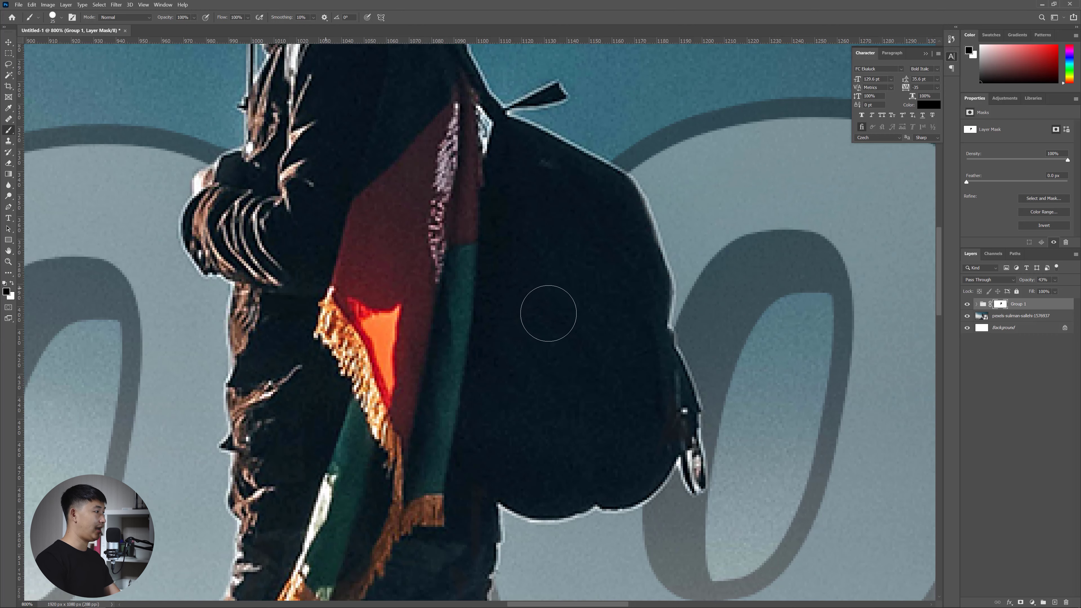
# Toggle the photo layer to inspect the mask and clear the grey wedge in the lower silhouette
pyautogui.click(967, 316)
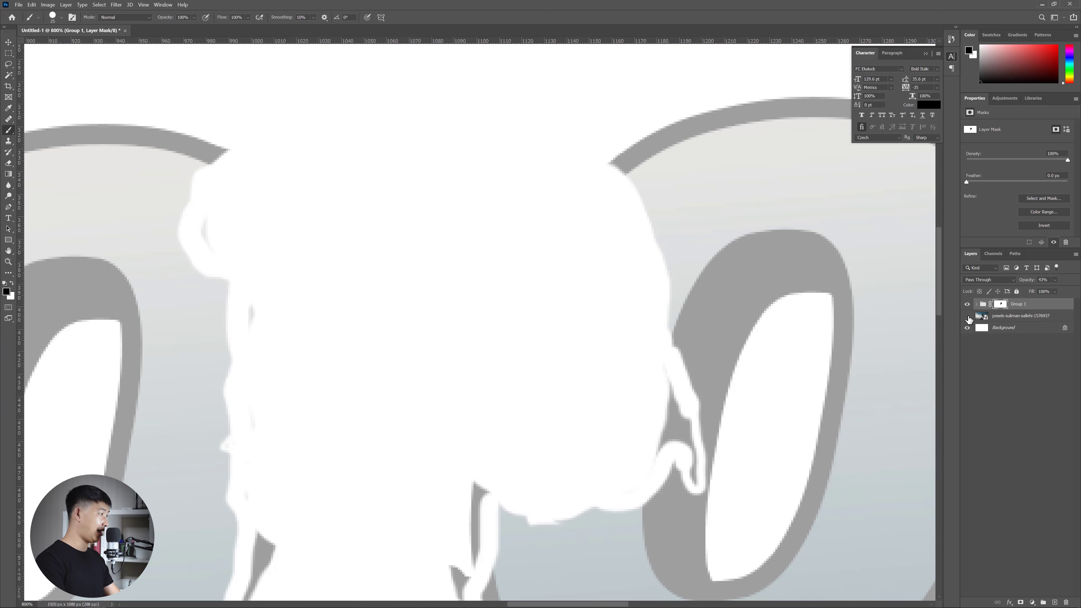
pyautogui.click(968, 316)
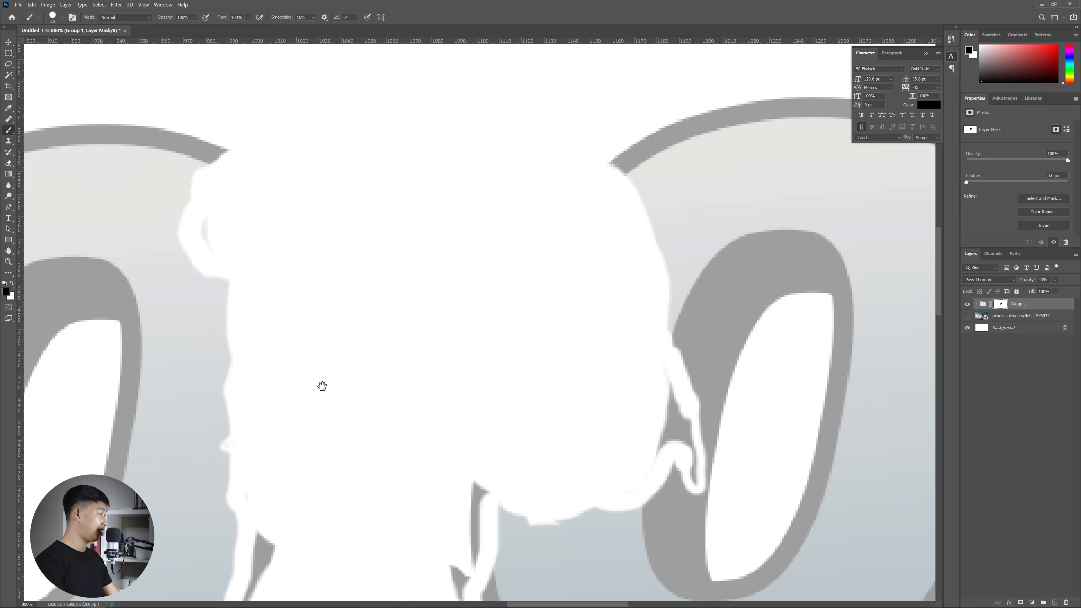
pyautogui.moveTo(321, 386); pyautogui.dragTo(365, 201)
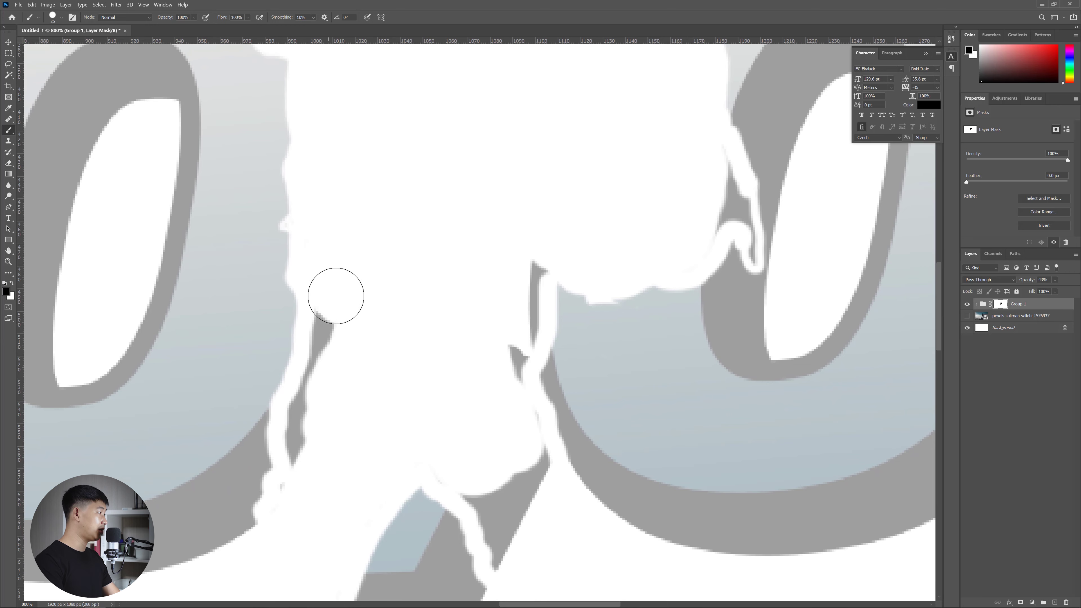
pyautogui.moveTo(335, 295)
pyautogui.mouseDown()
pyautogui.moveTo(309, 444)
pyautogui.moveTo(309, 399)
pyautogui.mouseUp()
pyautogui.click(968, 317)
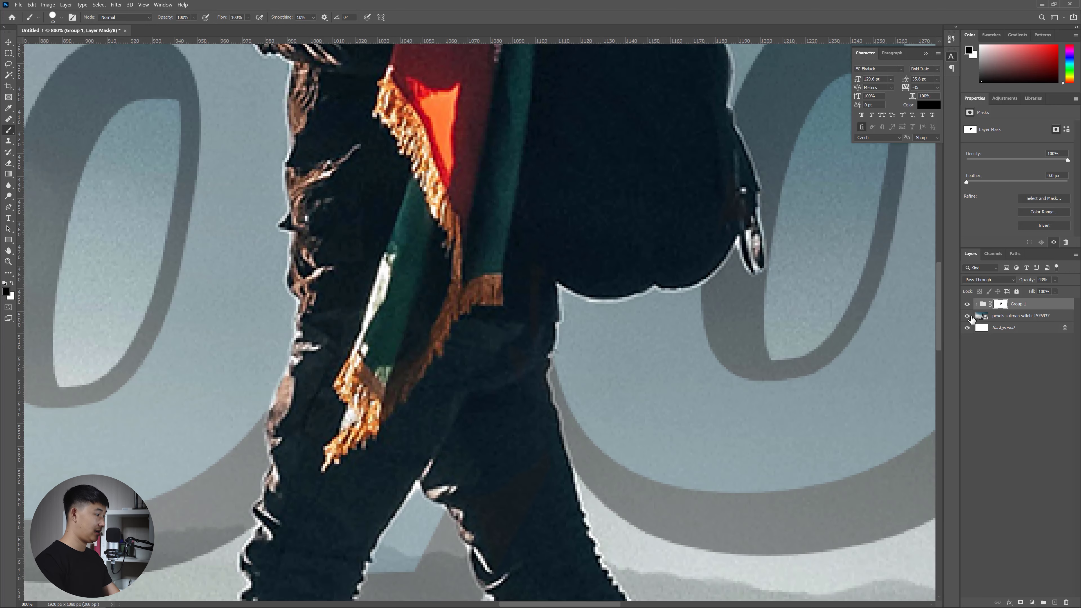
# With the photo hidden, clear the grey triangle inside the silhouette
pyautogui.click(970, 317)
pyautogui.scroll(-3, 467, 277)
pyautogui.scroll(-3, 467, 277)
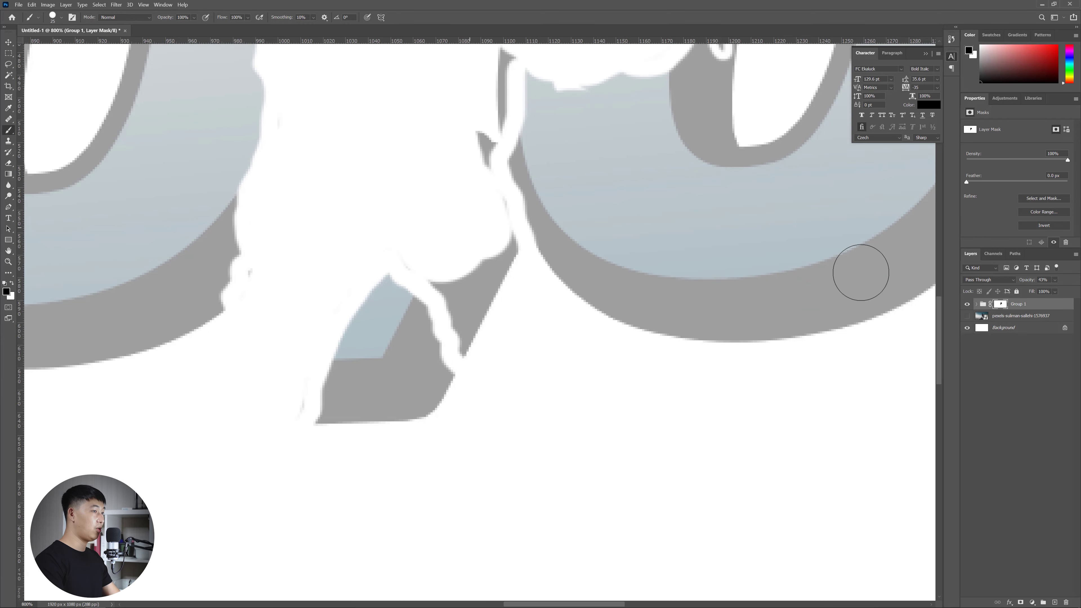
pyautogui.click(968, 317)
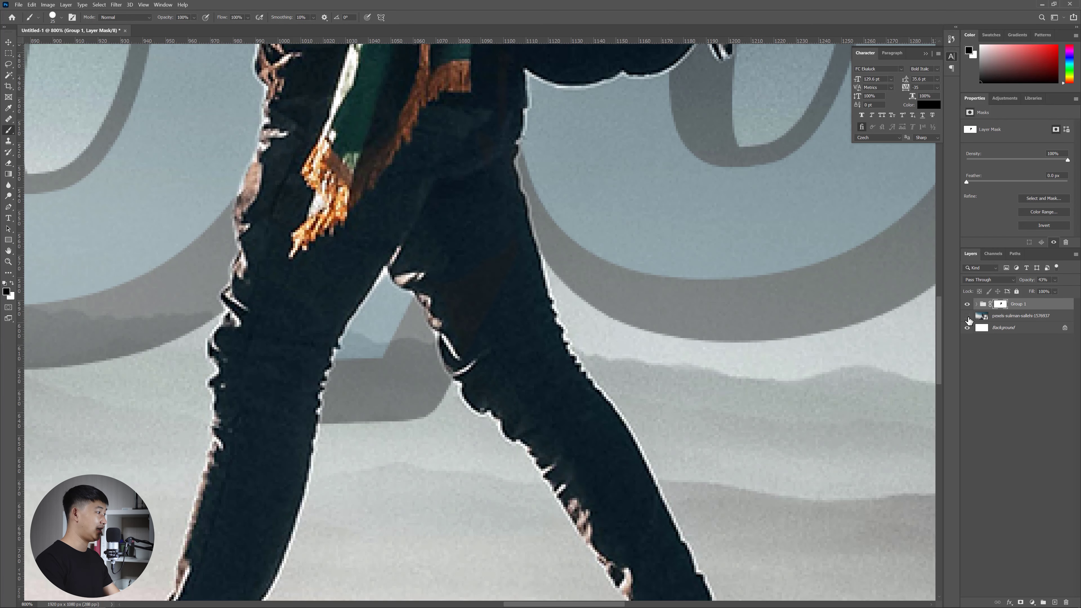
pyautogui.click(969, 317)
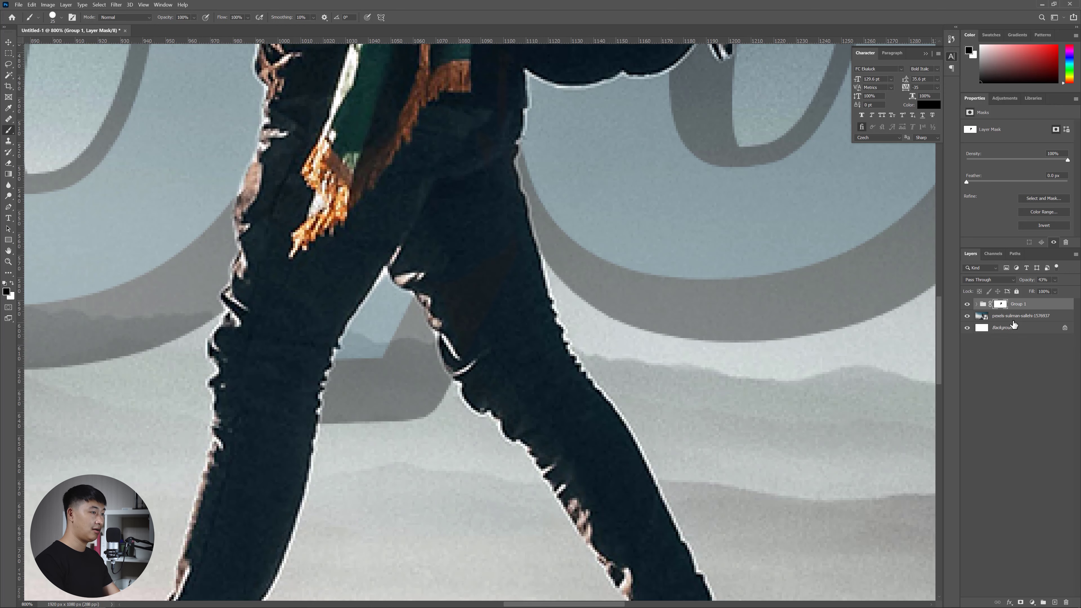
pyautogui.click(968, 317)
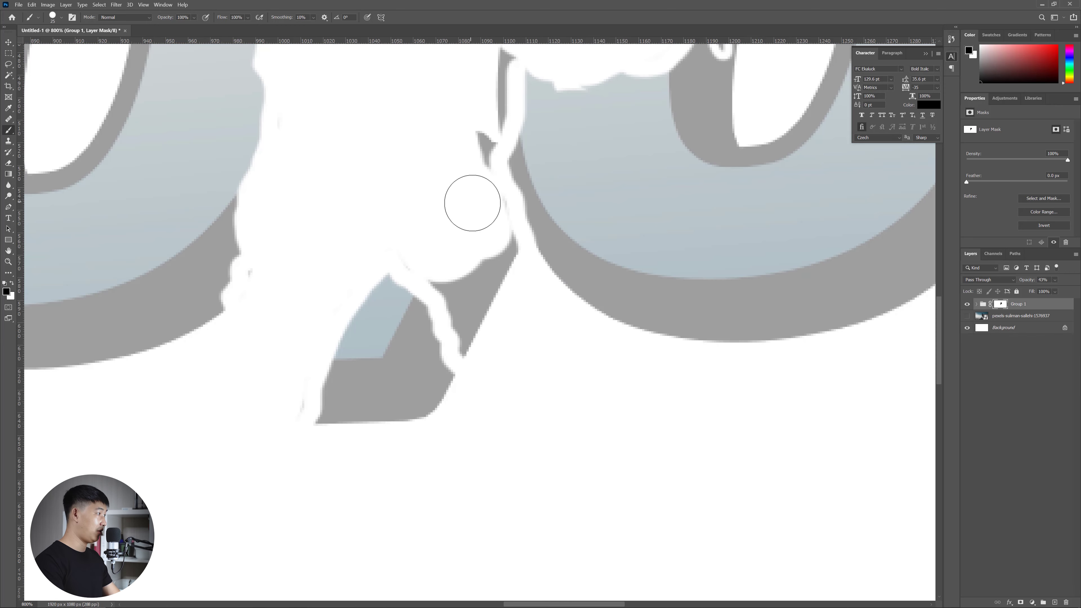
pyautogui.moveTo(496, 272)
pyautogui.mouseDown()
pyautogui.moveTo(487, 333)
pyautogui.moveTo(476, 299)
pyautogui.moveTo(425, 244)
pyautogui.mouseUp()
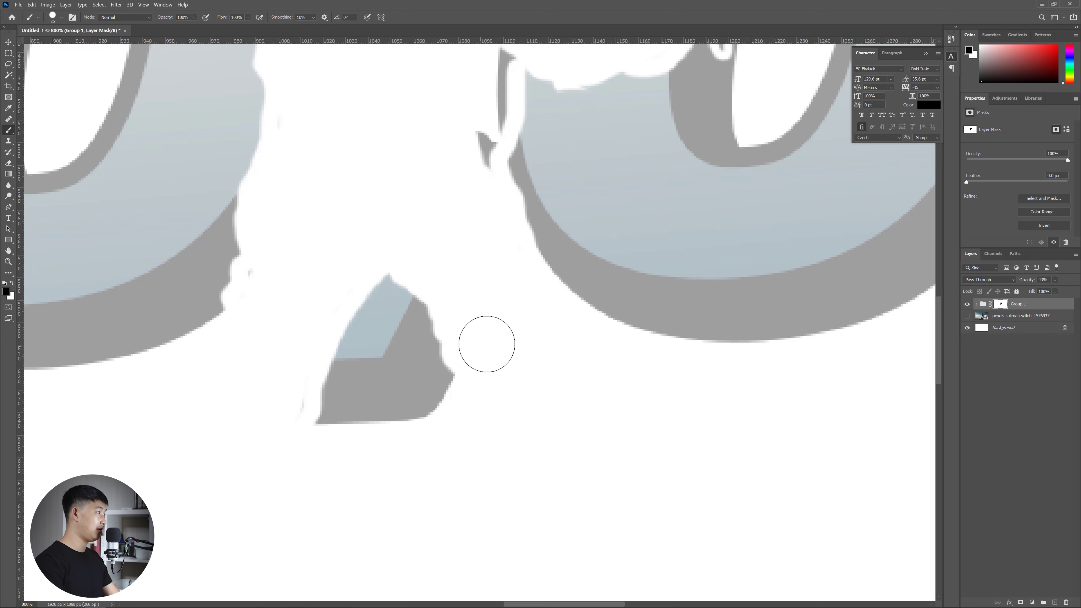
# Clear the grey streak in another part of the silhouette
pyautogui.moveTo(479, 220); pyautogui.dragTo(555, 437)
pyautogui.click(968, 316)
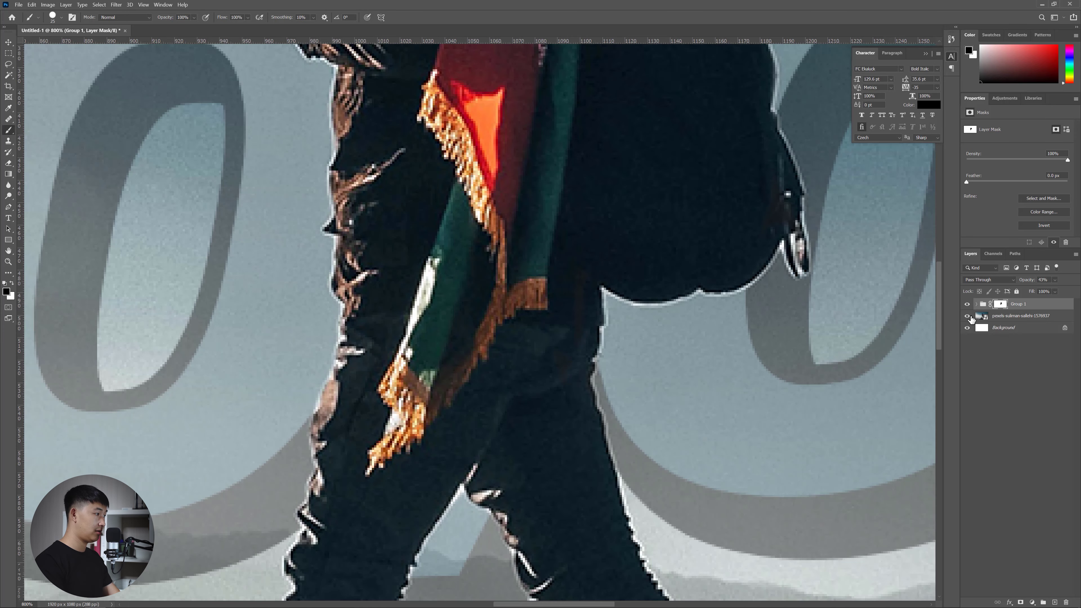
pyautogui.moveTo(573, 262); pyautogui.dragTo(536, 394)
# Shrink the brush and clear the small grey notch by the hiker's hand
pyautogui.moveTo(679, 214); pyautogui.dragTo(495, 285)
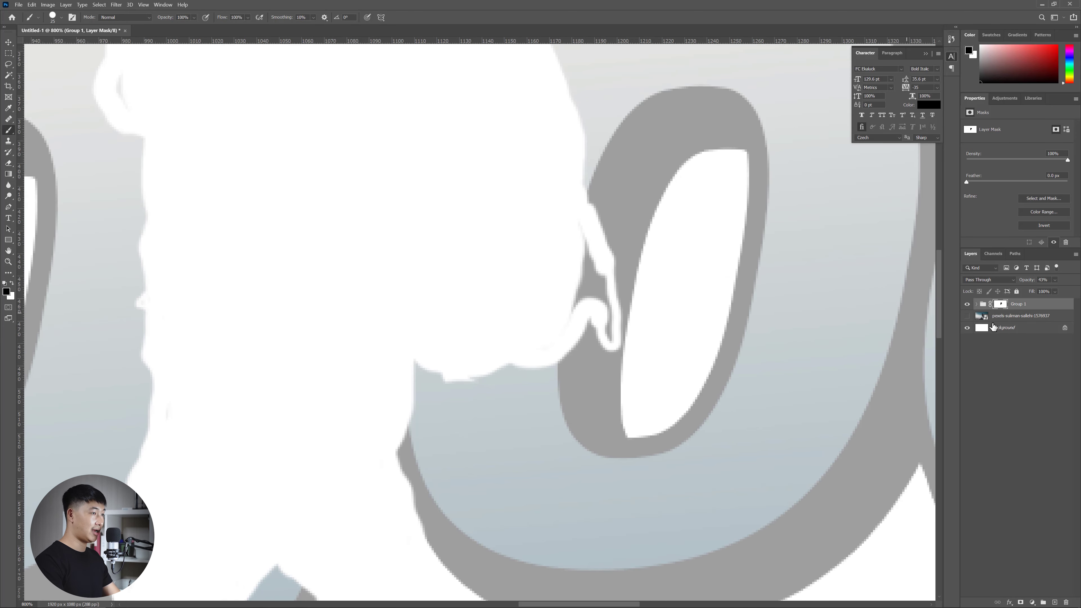
pyautogui.click(968, 316)
pyautogui.click(968, 316)
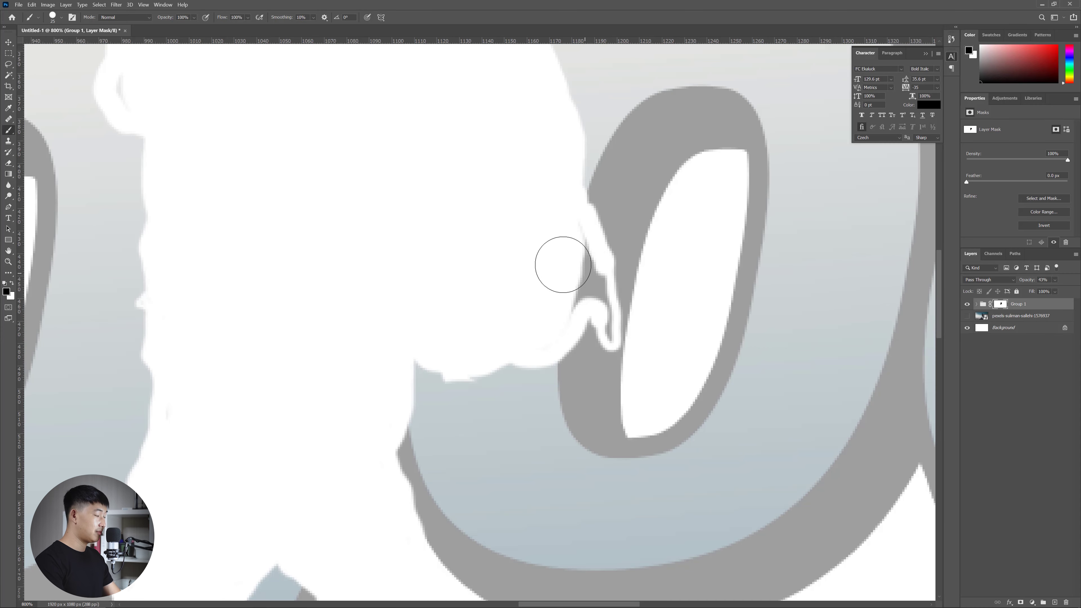
pyautogui.press('[')
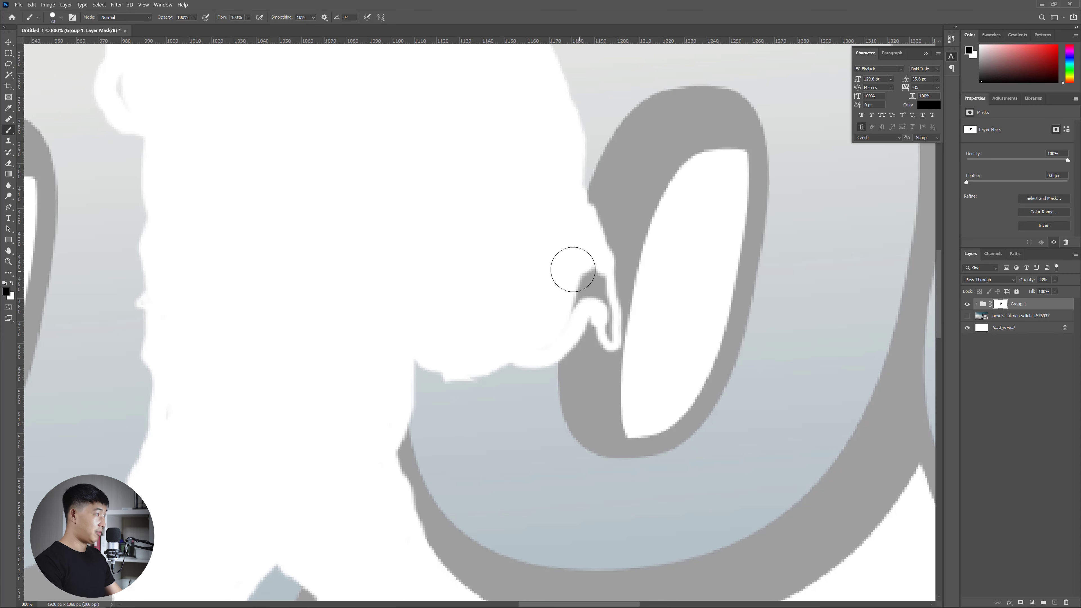
pyautogui.press('[')
pyautogui.moveTo(599, 288)
pyautogui.mouseDown()
pyautogui.moveTo(603, 331)
pyautogui.moveTo(581, 278)
pyautogui.moveTo(558, 323)
pyautogui.mouseUp()
# Show the hiker photo again and zoom out to view the whole image
pyautogui.moveTo(405, 253); pyautogui.dragTo(560, 402)
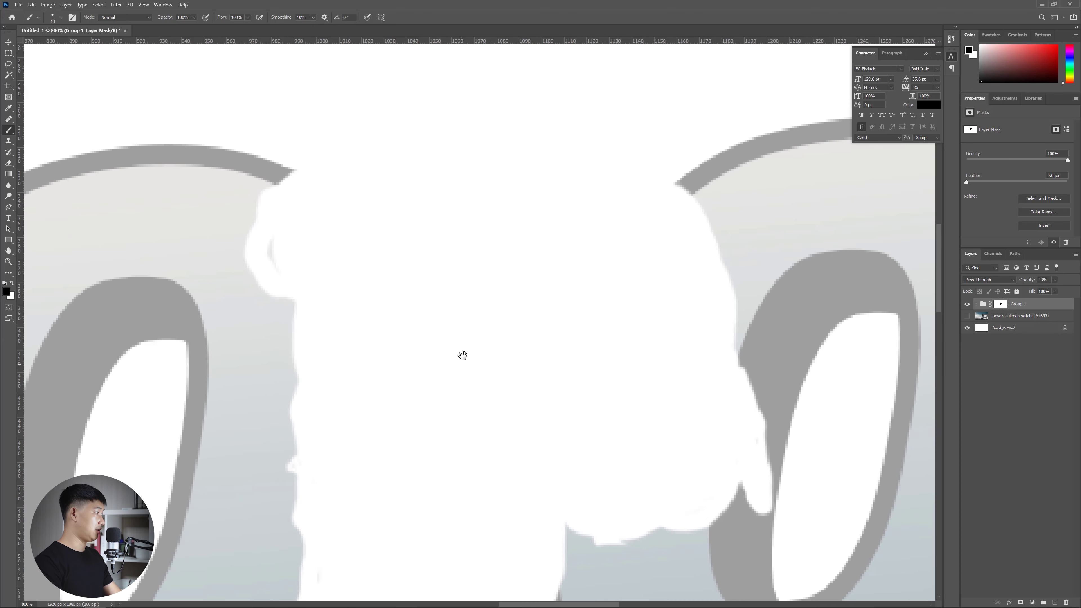
pyautogui.moveTo(531, 314); pyautogui.dragTo(524, 167)
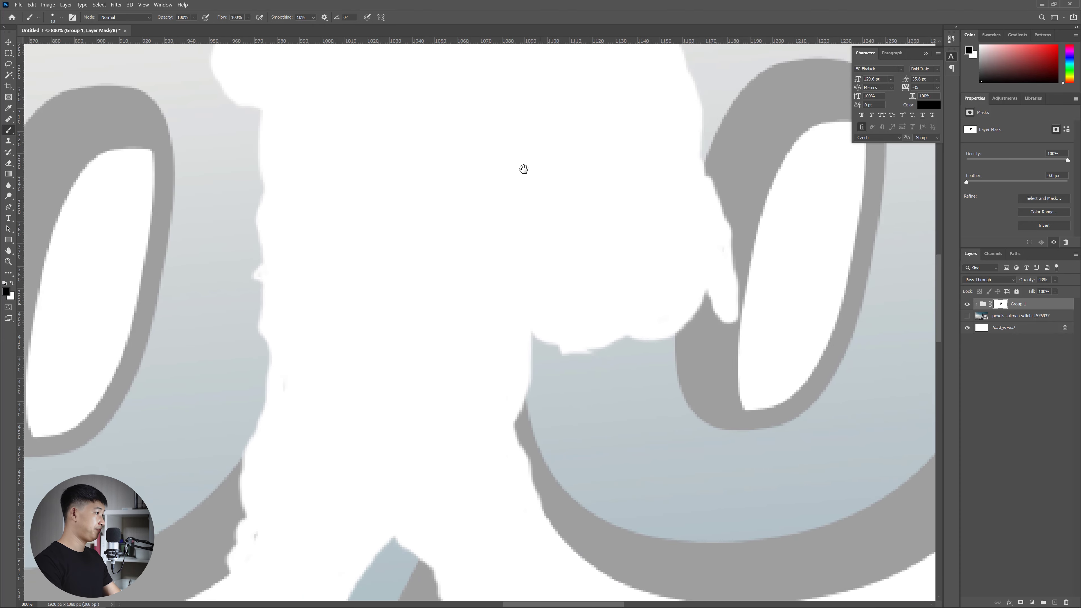
pyautogui.moveTo(476, 202)
pyautogui.mouseDown()
pyautogui.moveTo(347, 211)
pyautogui.moveTo(300, 353)
pyautogui.moveTo(338, 461)
pyautogui.moveTo(326, 524)
pyautogui.mouseUp()
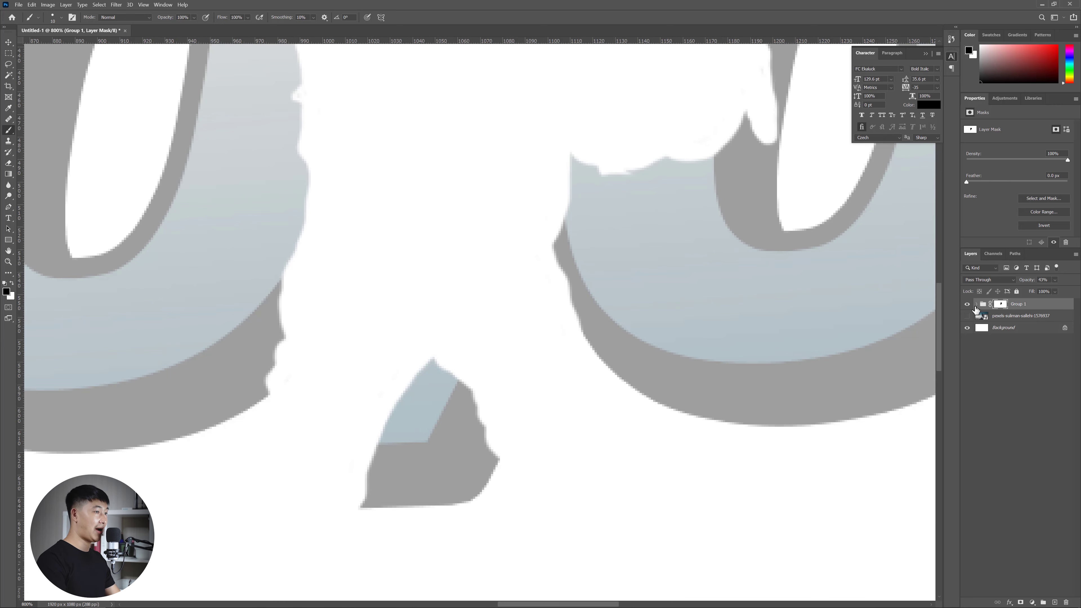
pyautogui.click(968, 316)
pyautogui.hotkey('ctrl', '-')
pyautogui.hotkey('ctrl', '-')
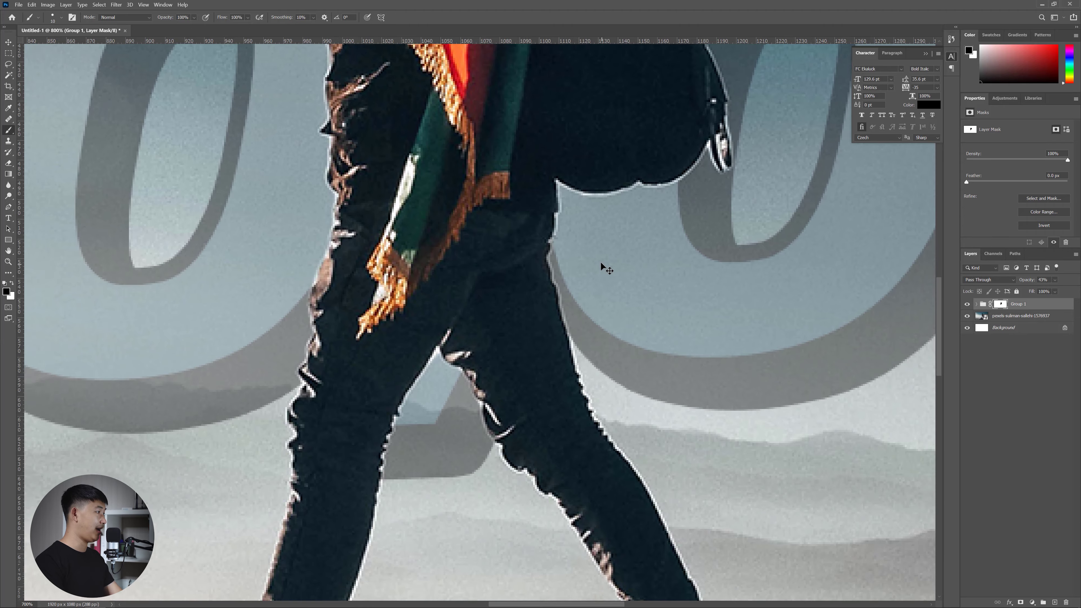
pyautogui.hotkey('ctrl', '-')
pyautogui.hotkey('ctrl', '-')
pyautogui.hotkey('ctrl', '-')
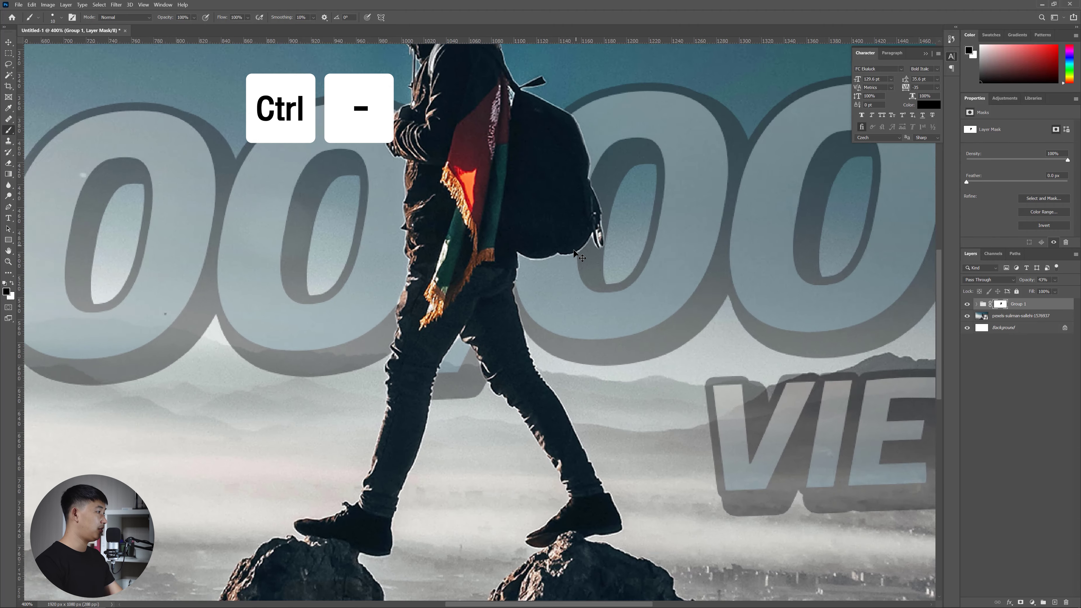
pyautogui.hotkey('ctrl', '-')
pyautogui.hotkey('ctrl', '-')
# Target Group 1 itself rather than its mask and raise its opacity to 100%
pyautogui.scroll(-1, 585, 262)
pyautogui.scroll(1, 638, 263)
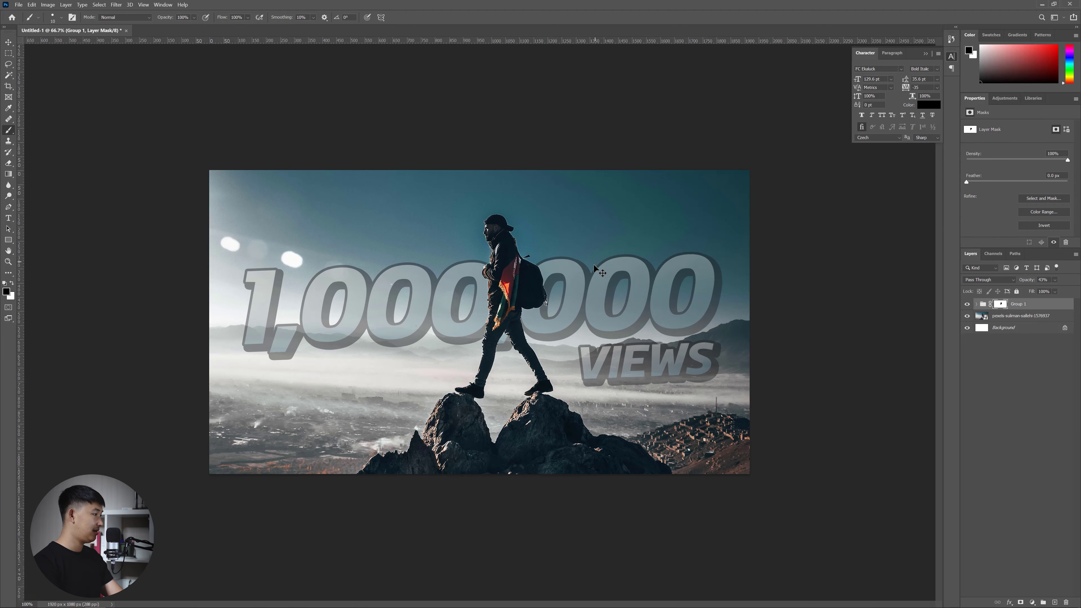
pyautogui.scroll(2, 681, 263)
pyautogui.scroll(-2, 740, 265)
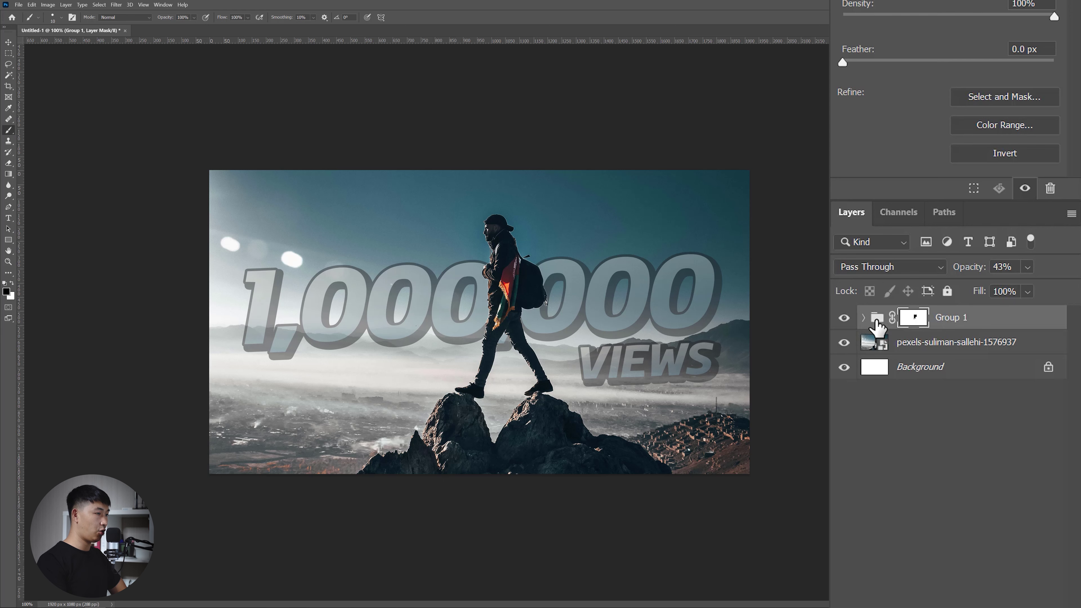
pyautogui.click(877, 319)
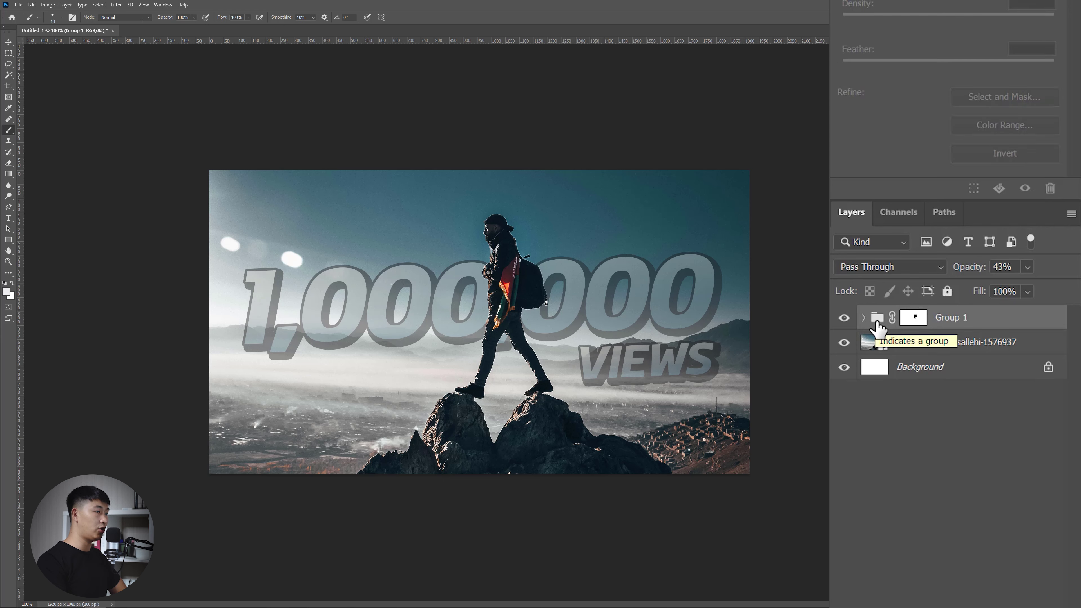
pyautogui.click(1028, 267)
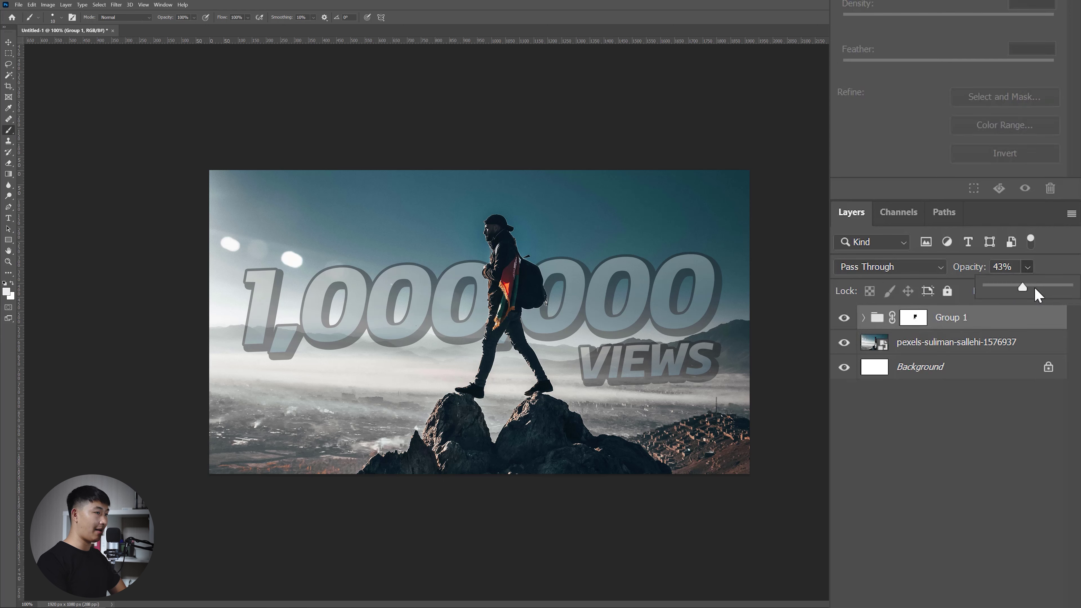
pyautogui.moveTo(1045, 291); pyautogui.dragTo(1073, 289)
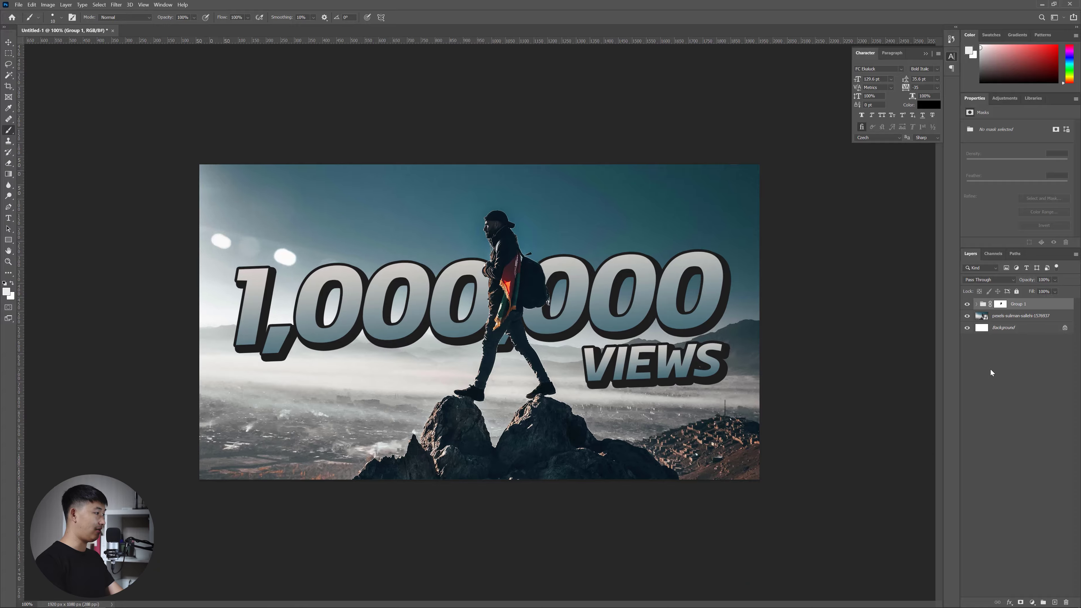
# Zoom in on the hiker's legs, target Group 1's layer mask, and make white the foreground colour
pyautogui.hotkey('ctrl', '+')
pyautogui.hotkey('ctrl', '+')
pyautogui.hotkey('ctrl', '+')
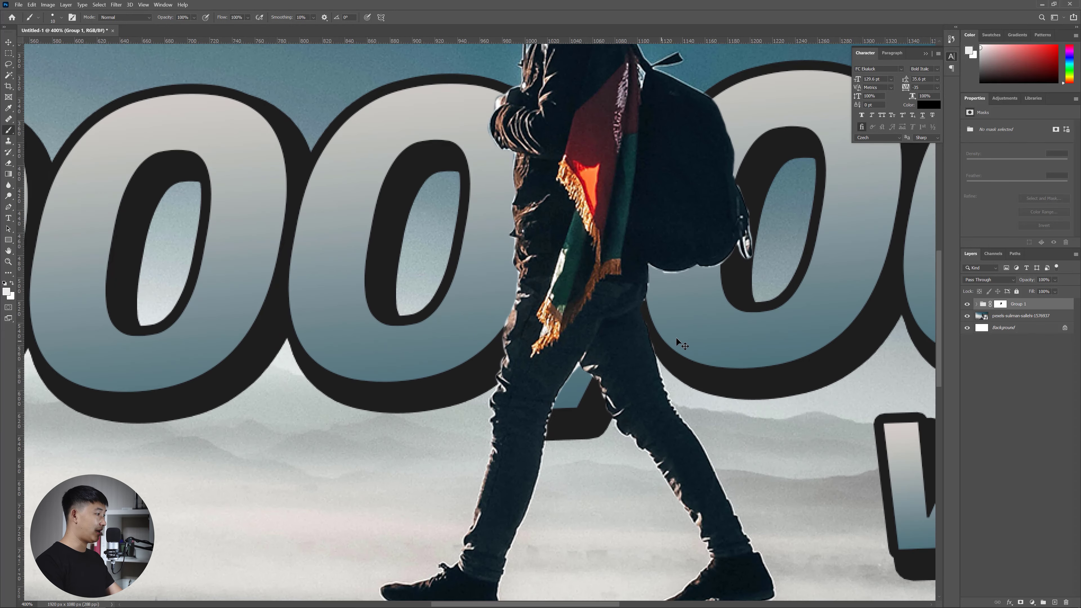
pyautogui.hotkey('ctrl', '+')
pyautogui.hotkey('ctrl', '+')
pyautogui.hotkey('ctrl', '+')
pyautogui.hotkey('ctrl', '+')
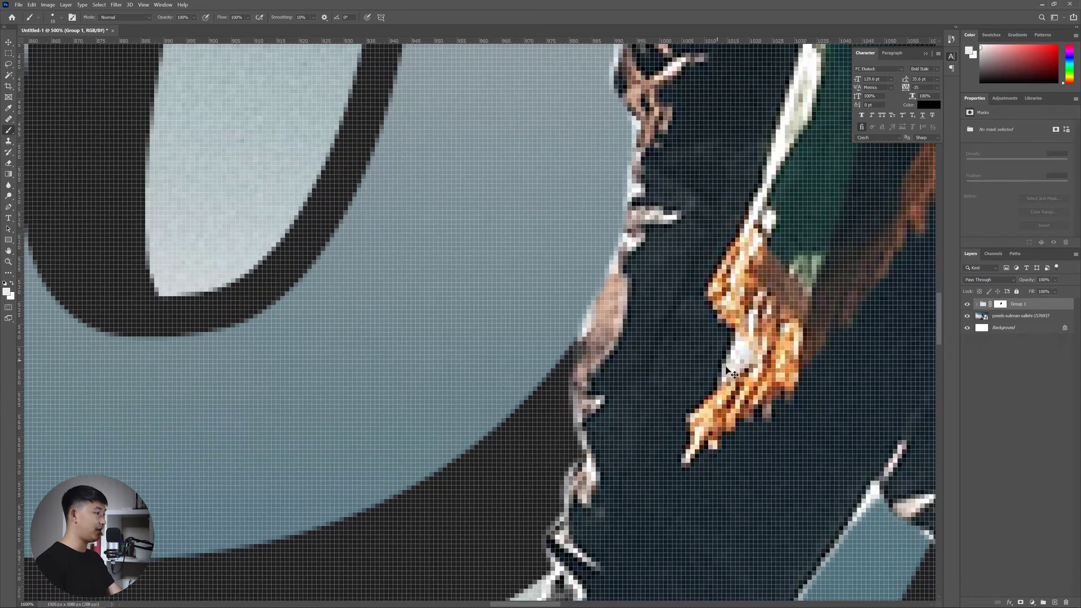
pyautogui.hotkey('ctrl', '-')
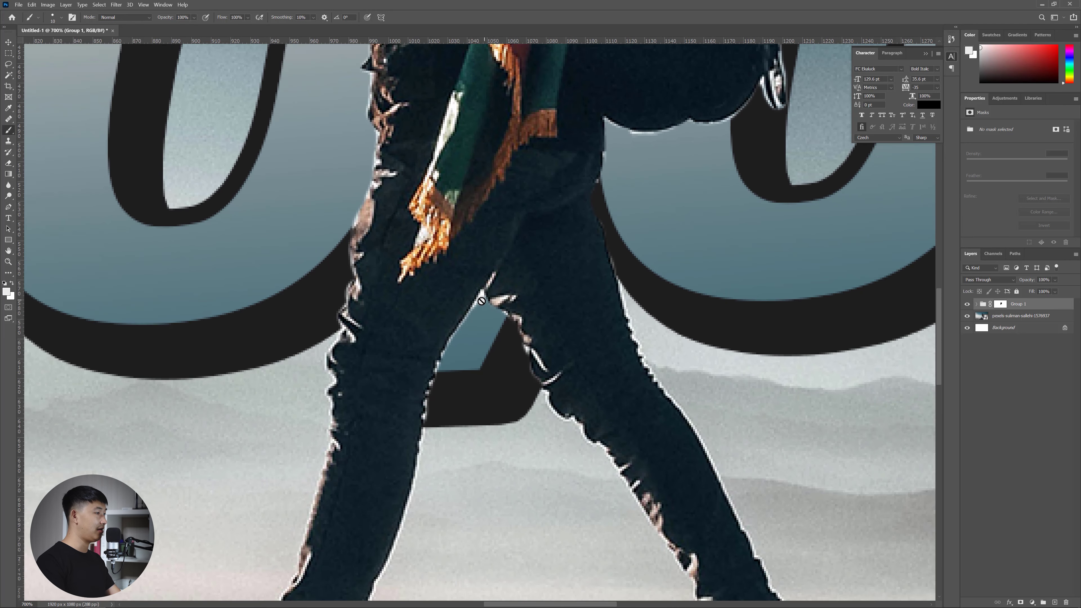
pyautogui.click(1001, 305)
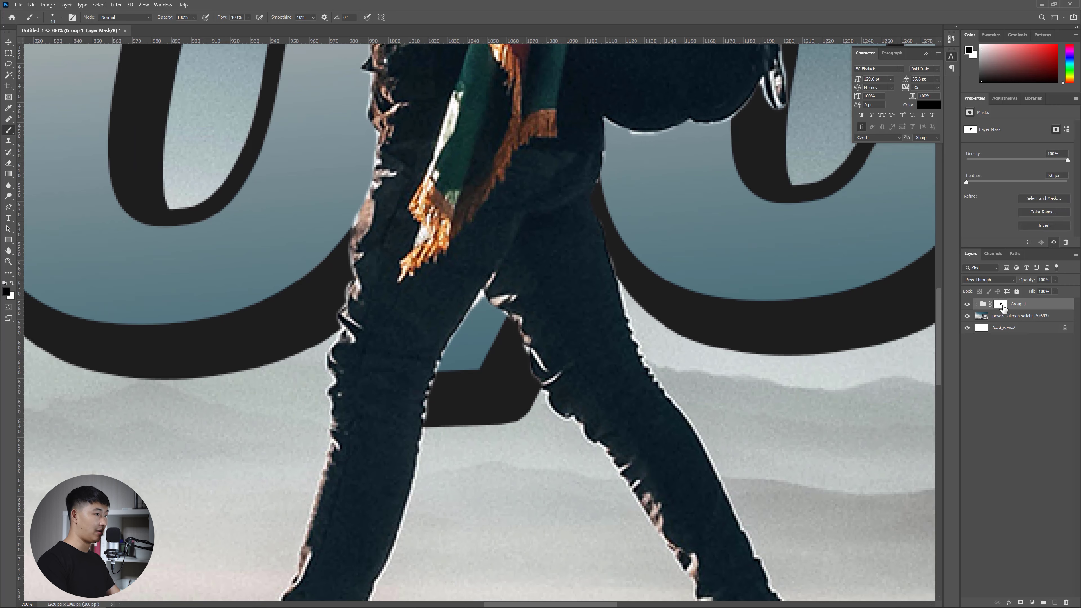
pyautogui.click(6, 292)
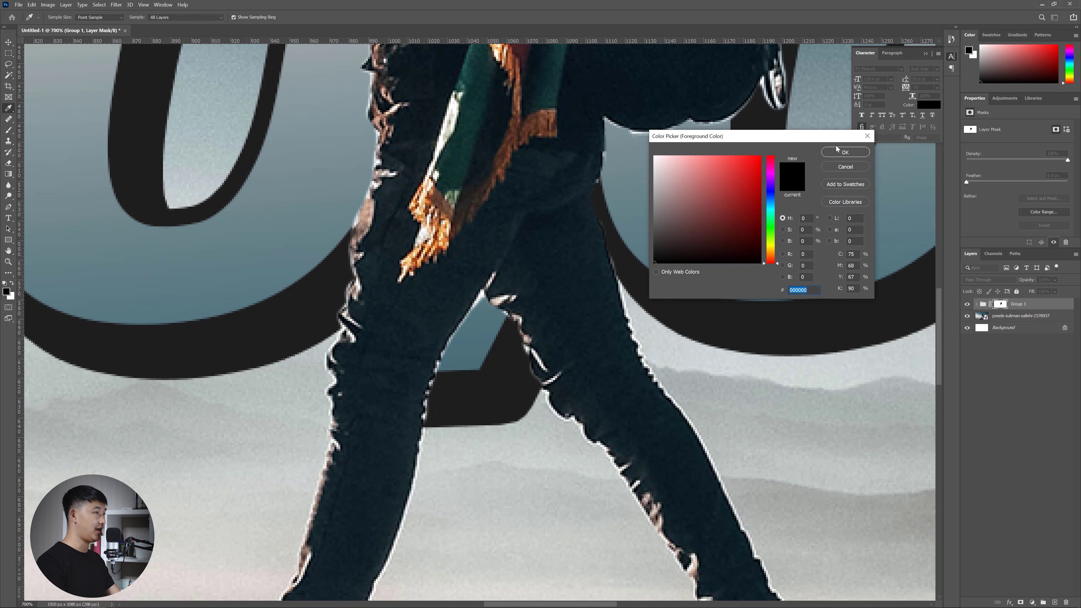
pyautogui.click(846, 166)
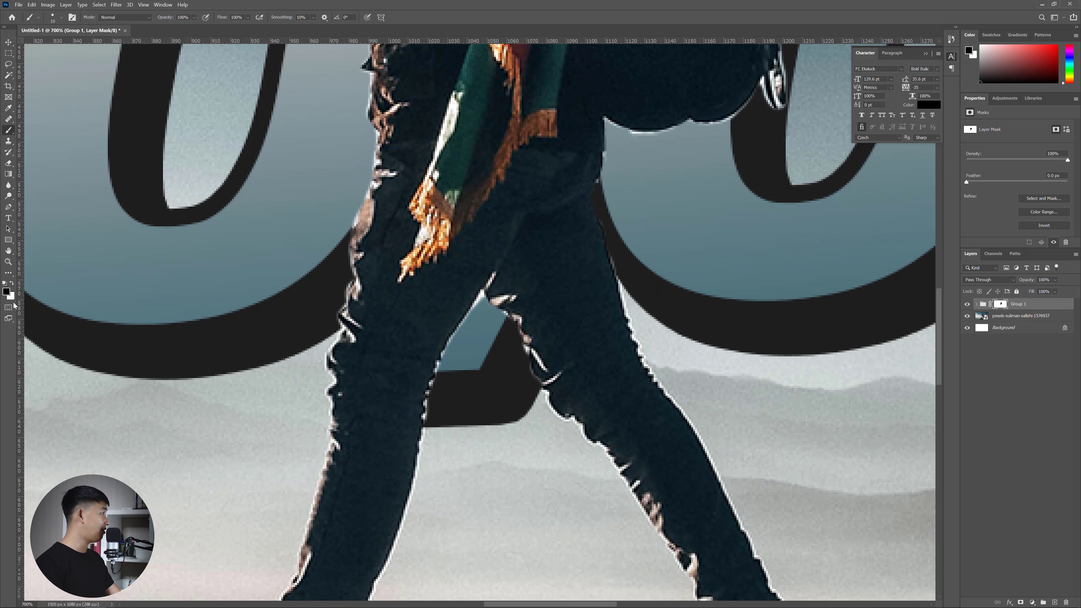
pyautogui.click(12, 283)
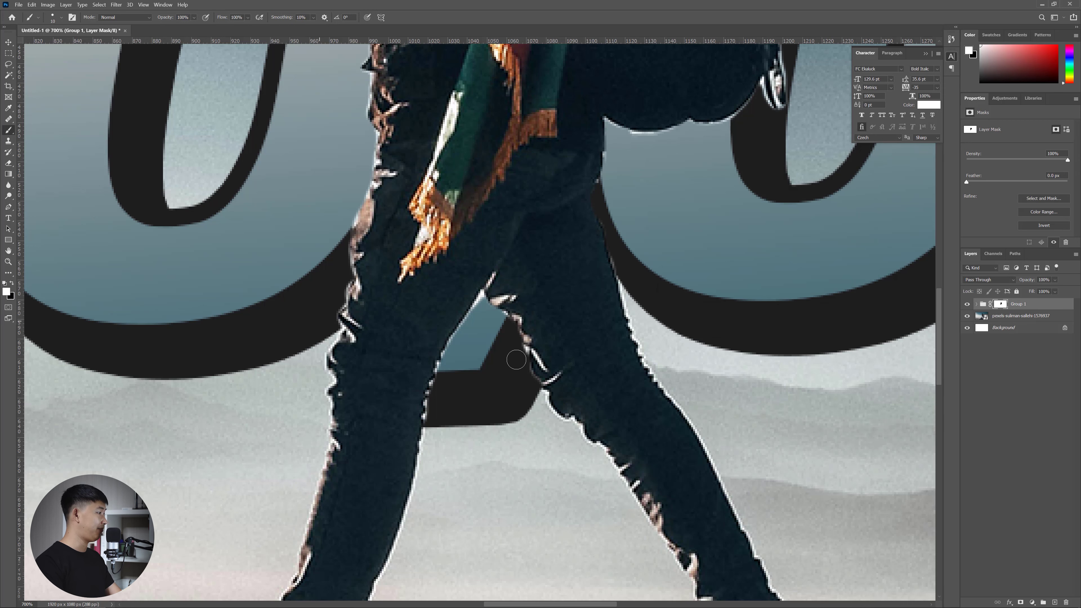
pyautogui.scroll(1, 495, 340)
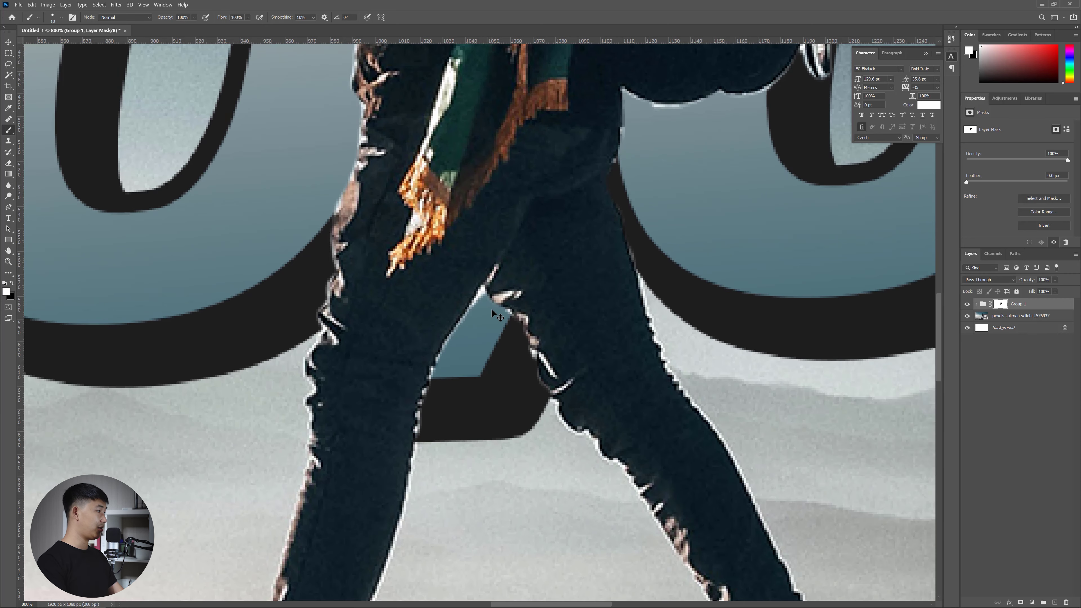
# With a smaller brush, paint white on the mask along the hiker's strap and backpack edge
pyautogui.press('[')
pyautogui.press('[')
pyautogui.press('[')
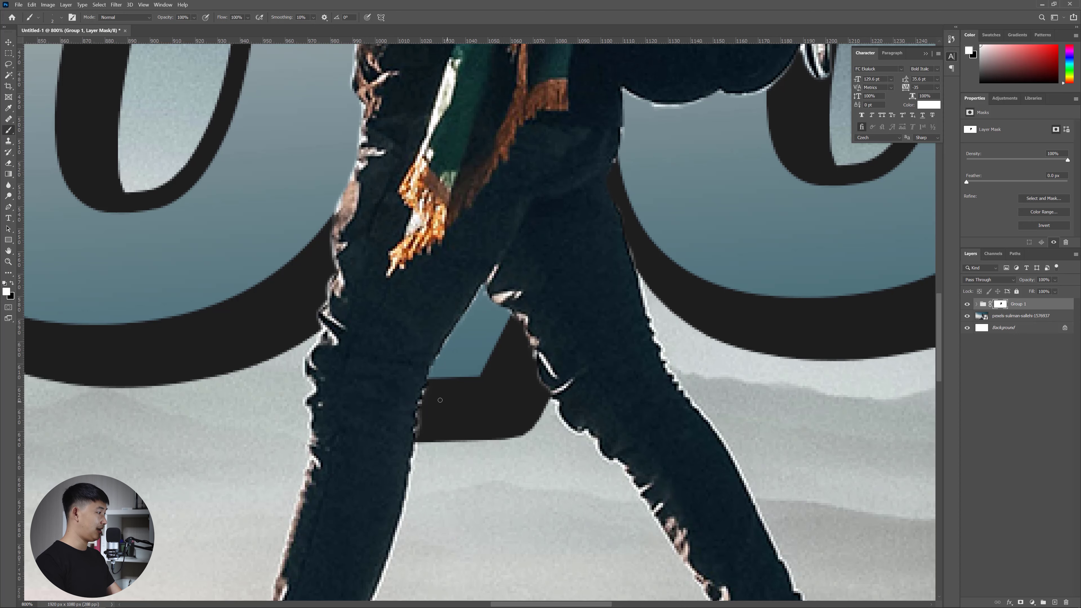
pyautogui.moveTo(459, 301); pyautogui.dragTo(432, 307)
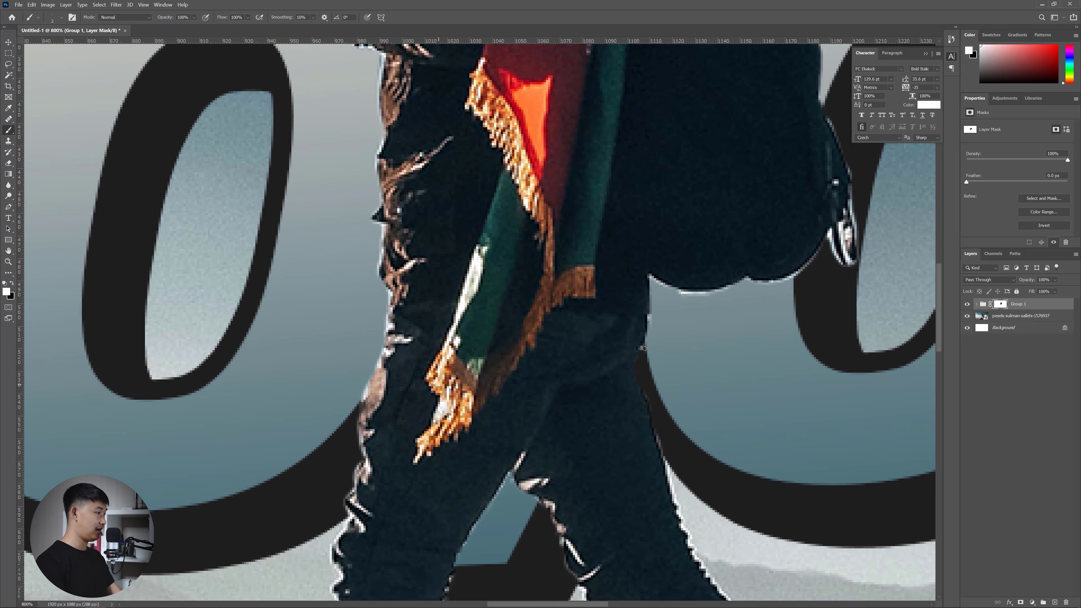
pyautogui.moveTo(565, 342); pyautogui.dragTo(643, 328)
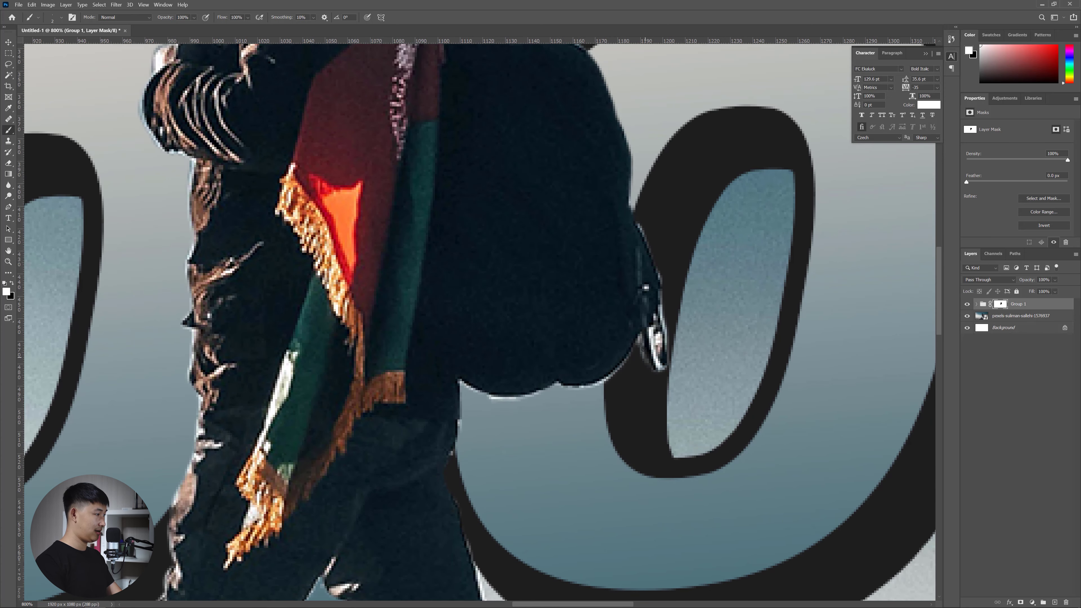
pyautogui.moveTo(652, 332); pyautogui.dragTo(660, 368)
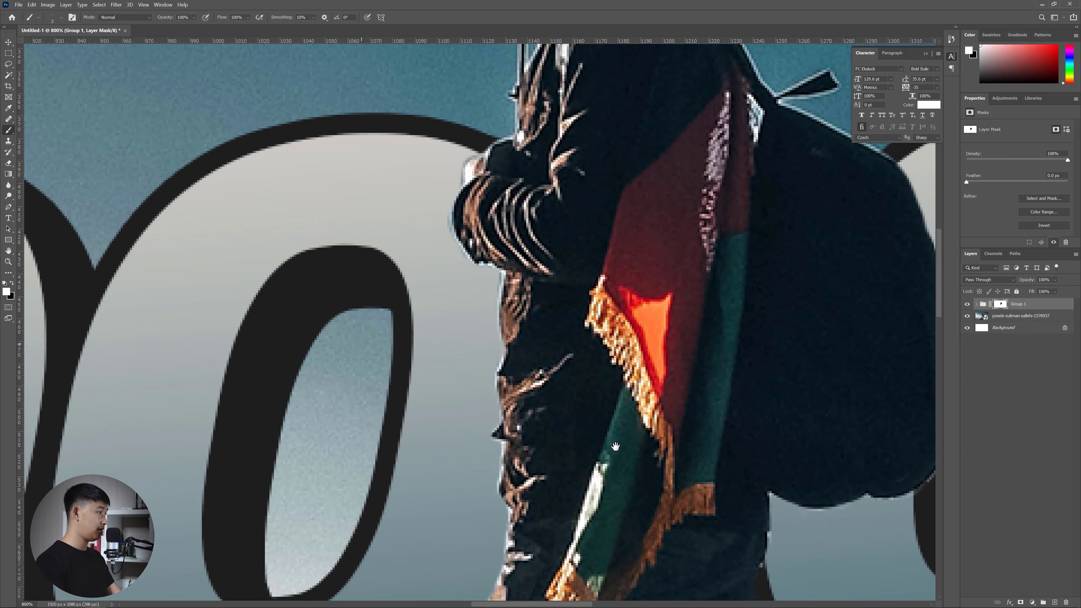
# Enlarge the brush slightly and clean the dark fringe along the hiker's arm edge
pyautogui.moveTo(328, 365)
pyautogui.mouseDown()
pyautogui.moveTo(442, 234)
pyautogui.moveTo(437, 218)
pyautogui.mouseUp()
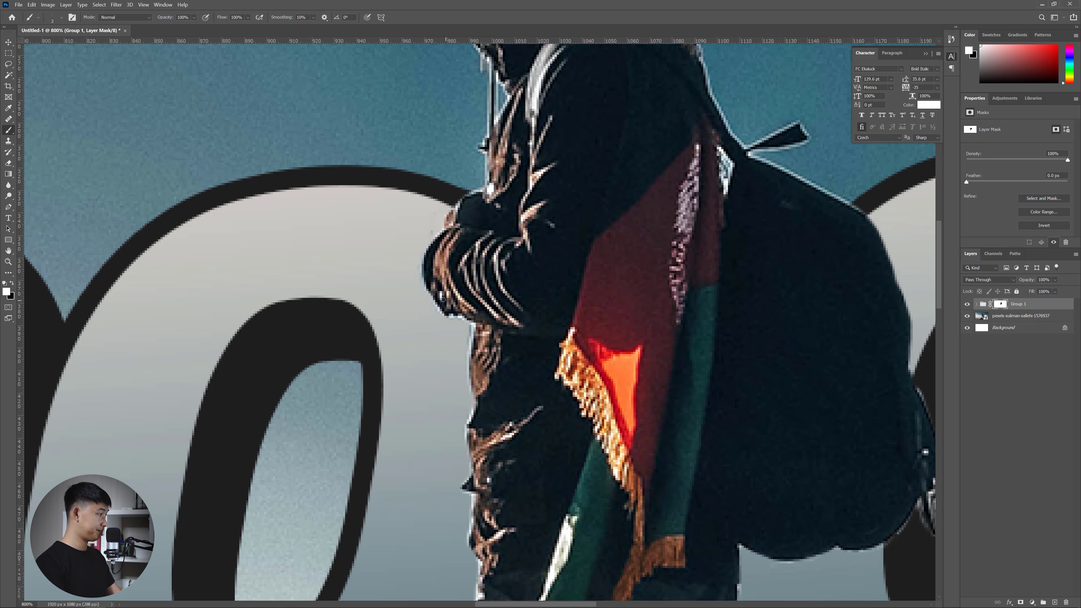
pyautogui.press(']')
pyautogui.moveTo(457, 319); pyautogui.dragTo(461, 433)
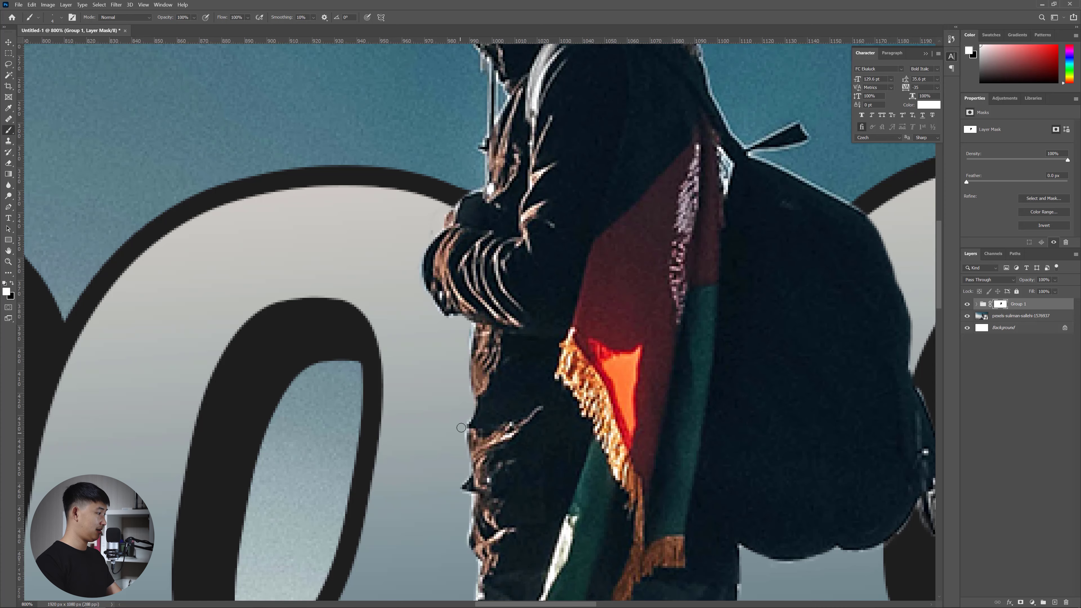
pyautogui.scroll(-2, 464, 462)
pyautogui.scroll(-3, 464, 462)
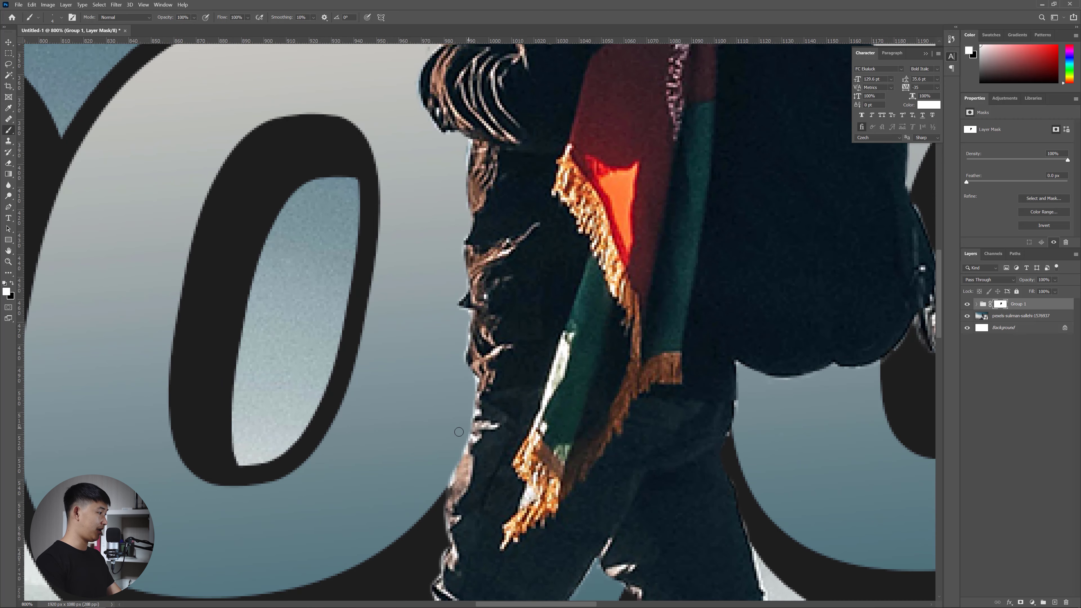
pyautogui.scroll(-3, 445, 485)
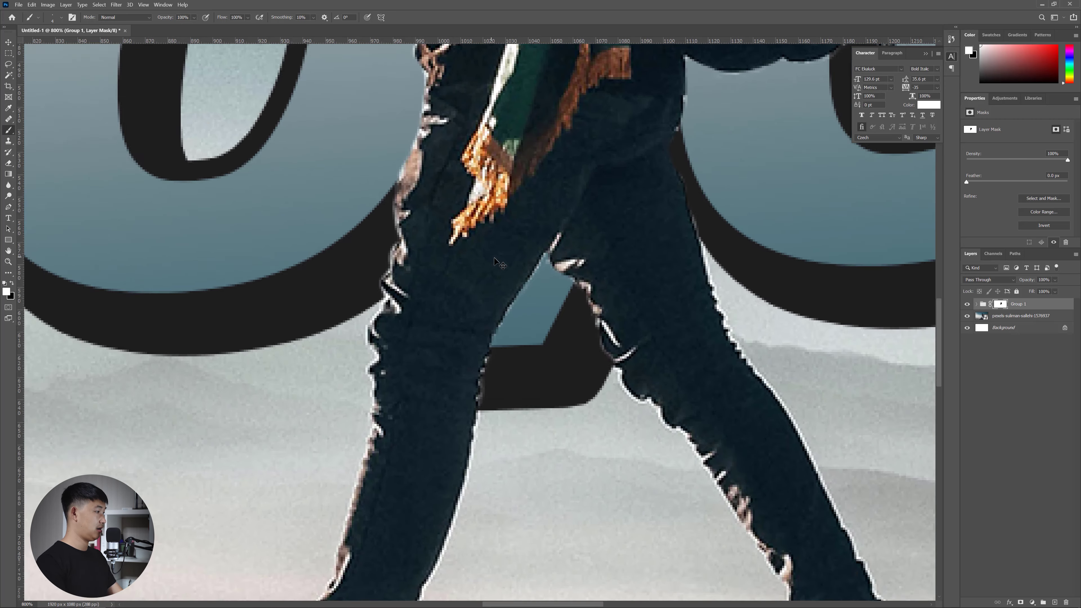
pyautogui.scroll(-3, 766, 258)
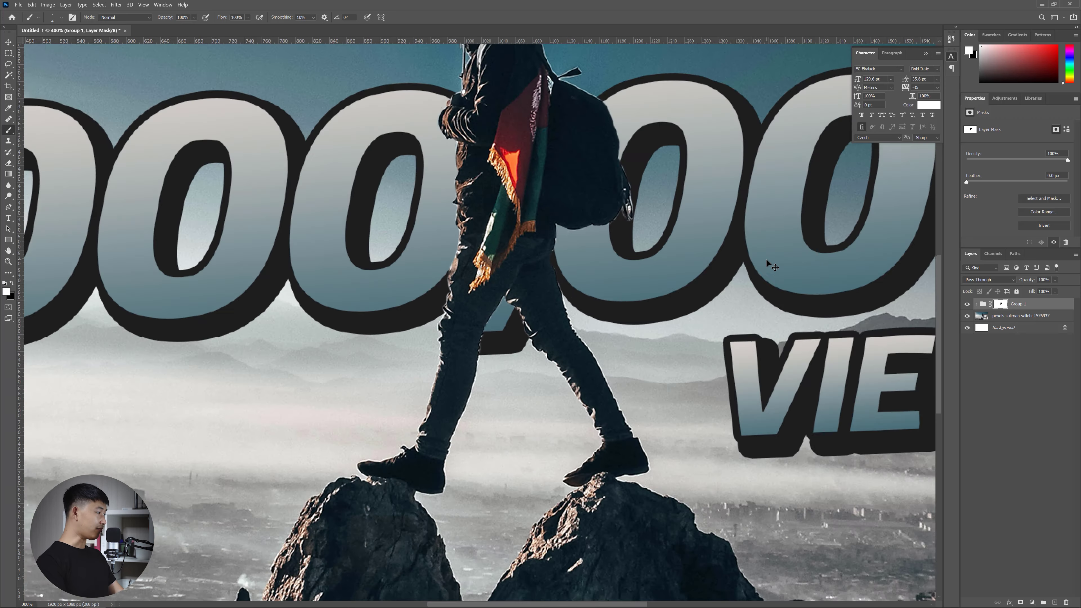
pyautogui.scroll(-1, 766, 259)
pyautogui.scroll(-1, 835, 354)
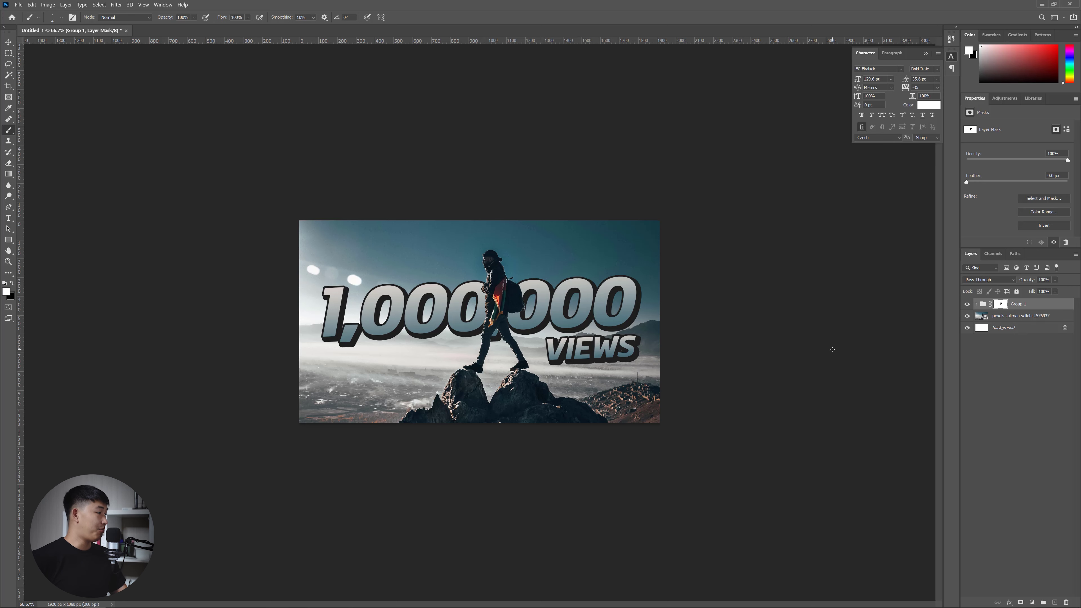
pyautogui.scroll(-1, 833, 349)
pyautogui.scroll(-1, 833, 349)
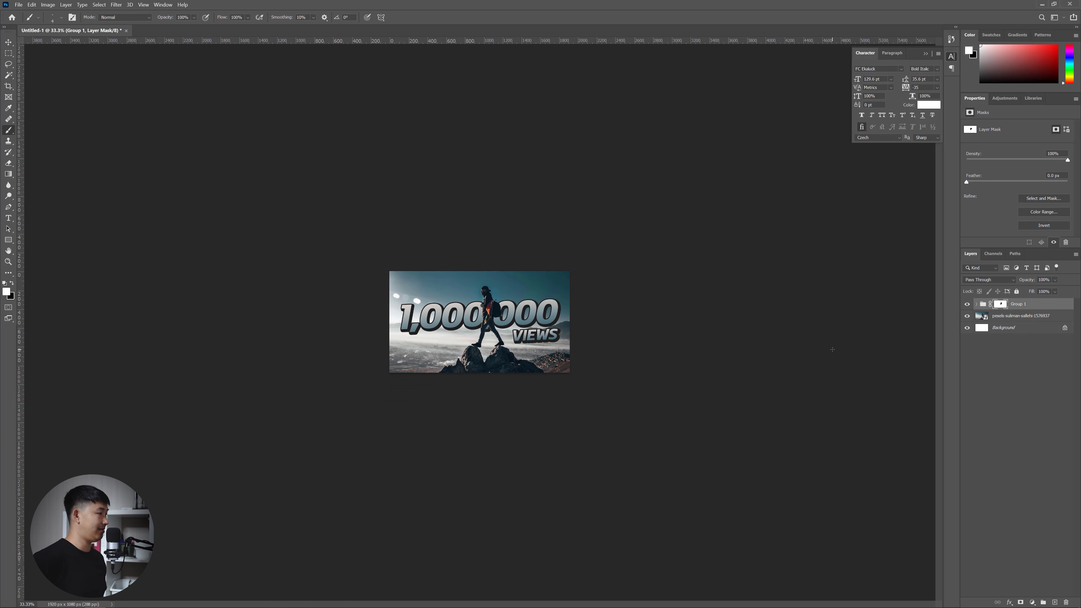
pyautogui.scroll(1, 832, 349)
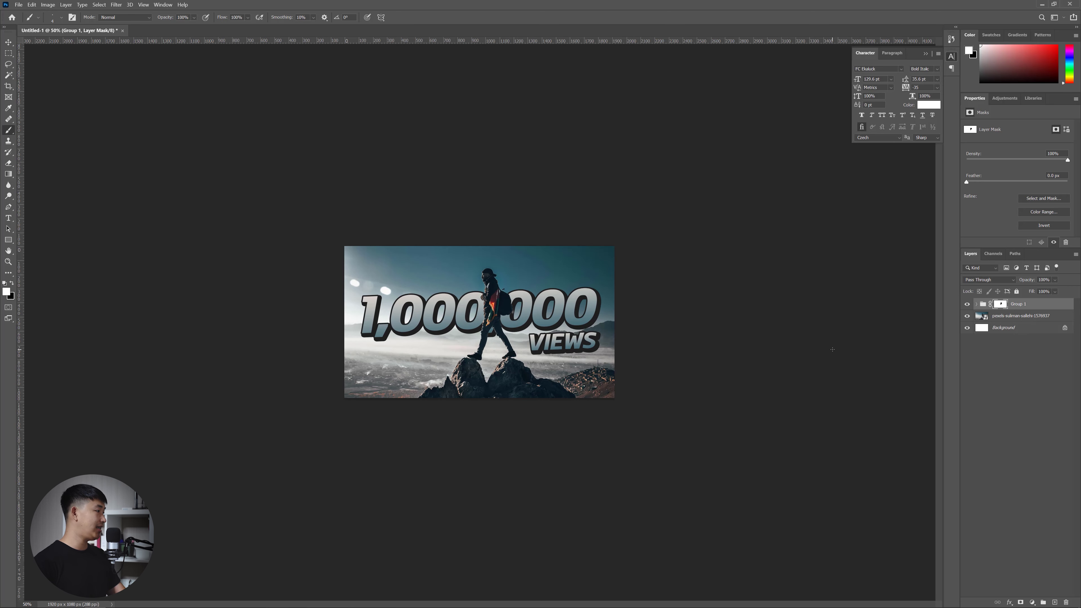
pyautogui.scroll(1, 832, 349)
pyautogui.scroll(1, 821, 341)
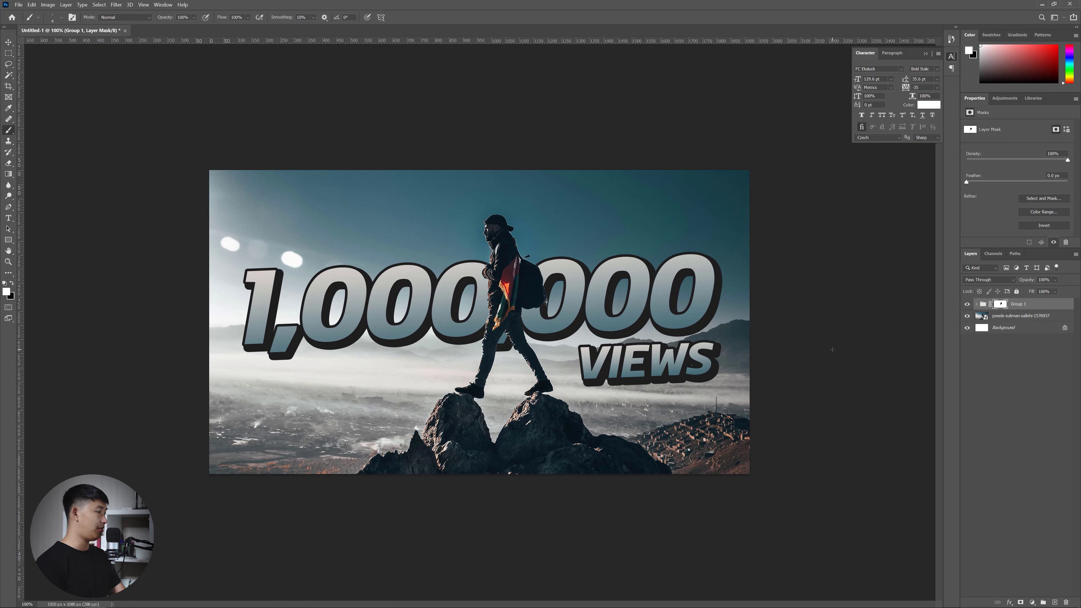
pyautogui.scroll(1, 808, 330)
pyautogui.scroll(1, 789, 314)
pyautogui.scroll(1, 788, 314)
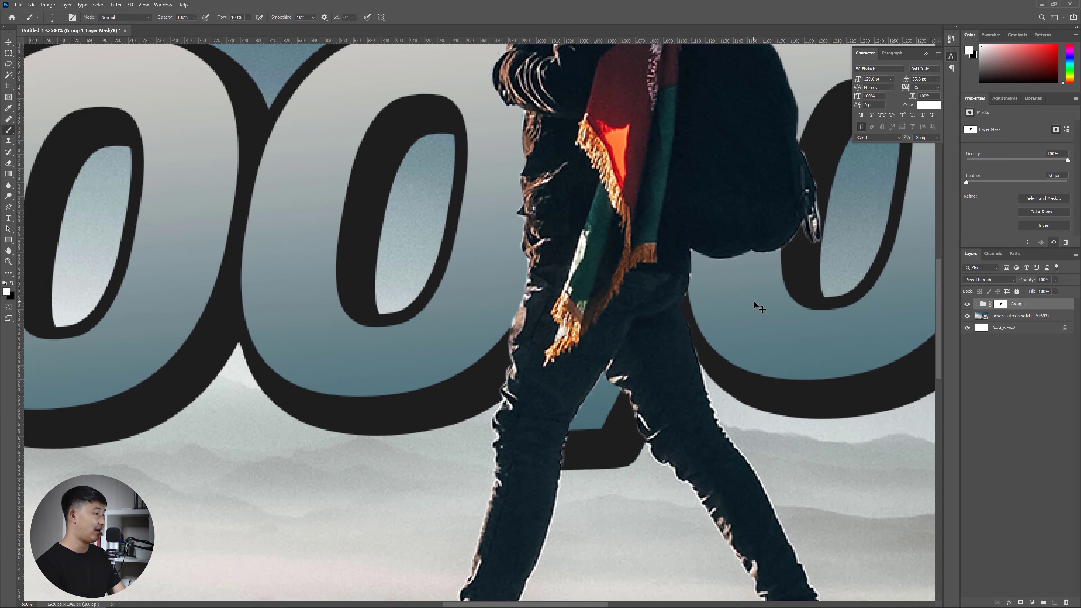
pyautogui.scroll(-3, 757, 306)
pyautogui.scroll(-1, 756, 300)
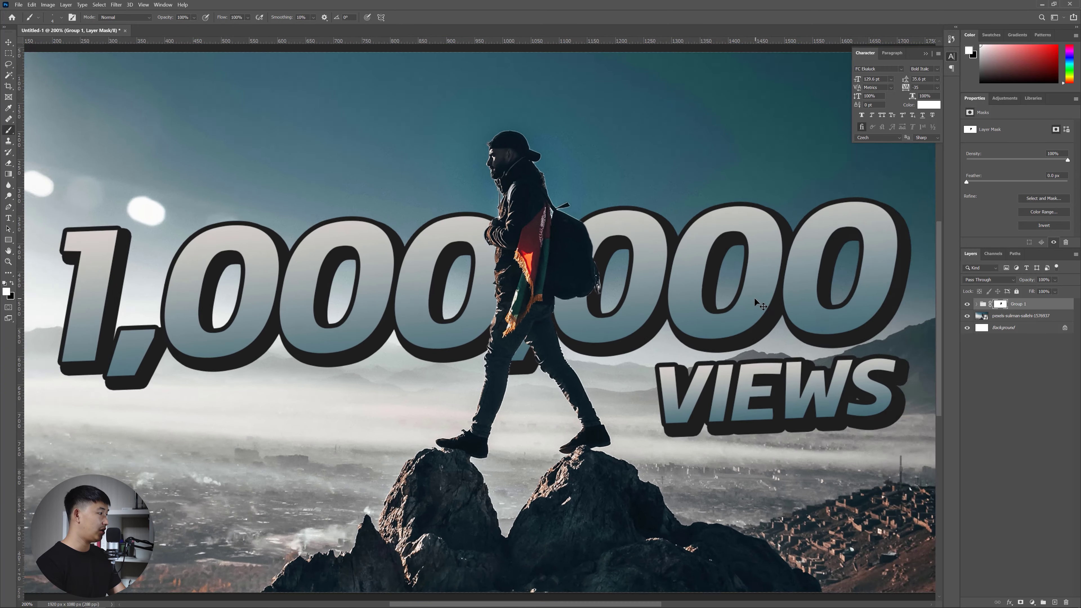
pyautogui.scroll(-2, 754, 298)
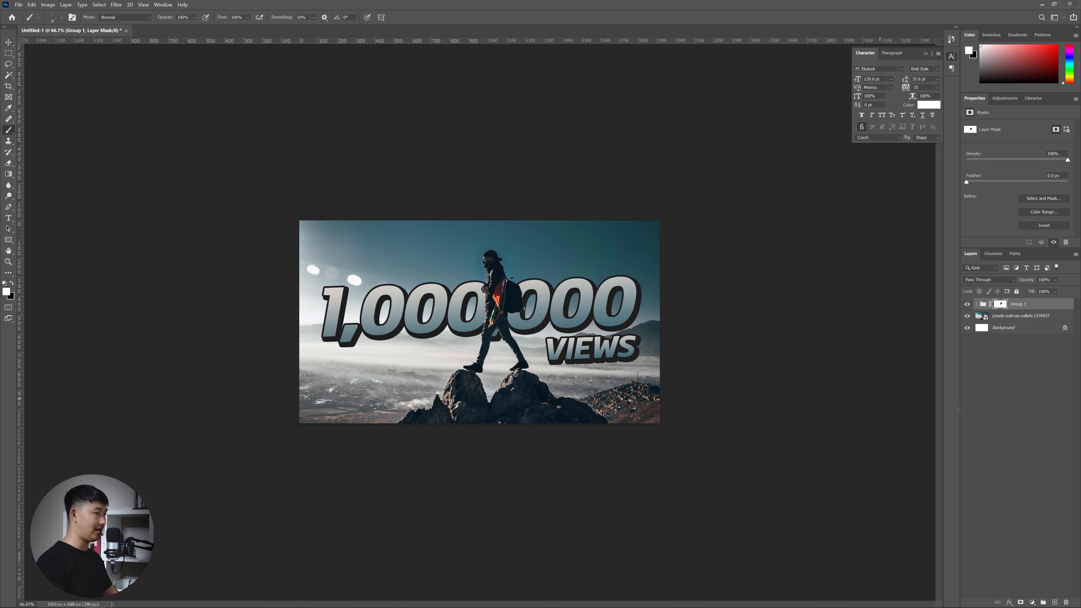
pyautogui.click(991, 378)
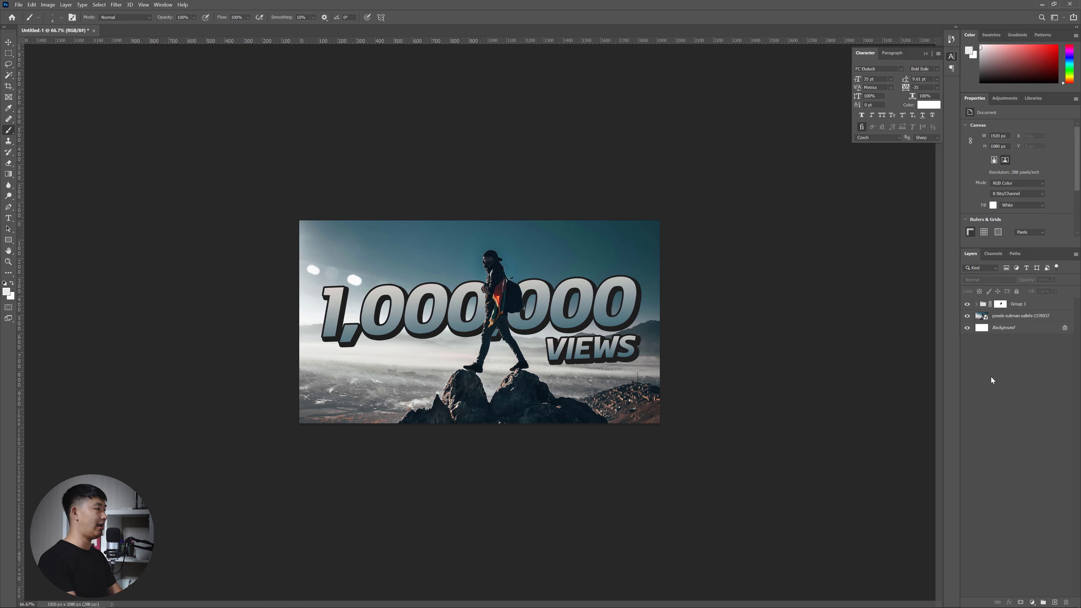